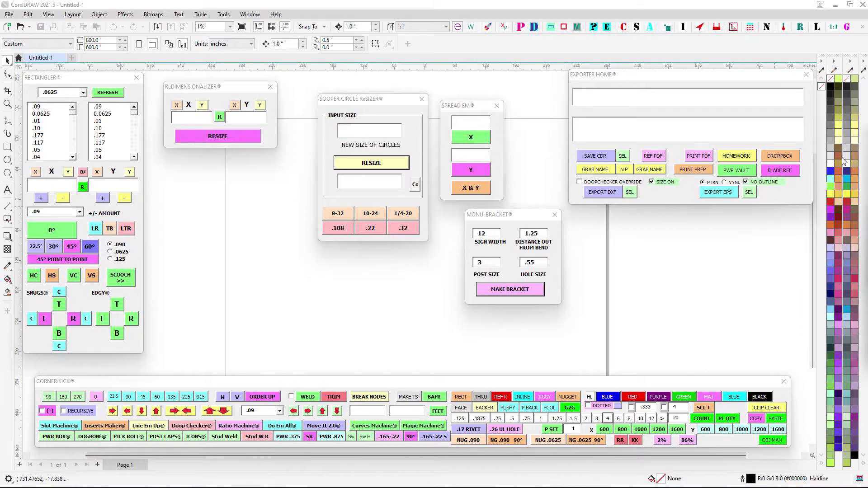
- Add the Node Angler window to the workspace, moving Sooper Circle ReSizer, Spread Em and Monu-Bracket aside for it
drag(867, 138, 509, 117)
drag(405, 105, 261, 165)
drag(511, 122, 384, 94)
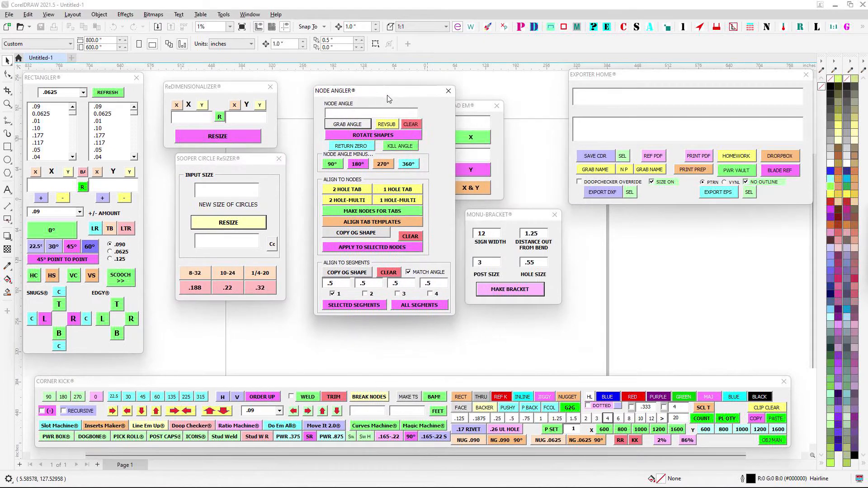
drag(478, 112, 511, 94)
drag(511, 215, 592, 233)
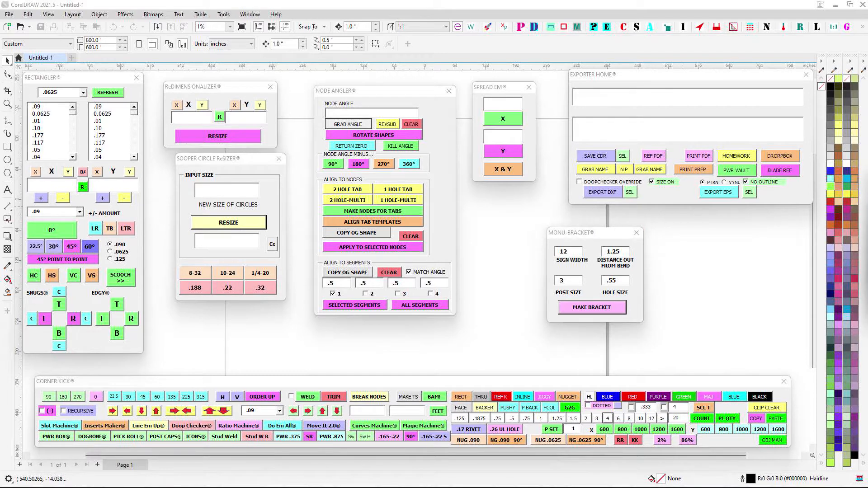
- Bring the Four Square and Get Nodey windows into the workspace, spacing out Monu-Bracket and Four Square
drag(867, 184, 746, 224)
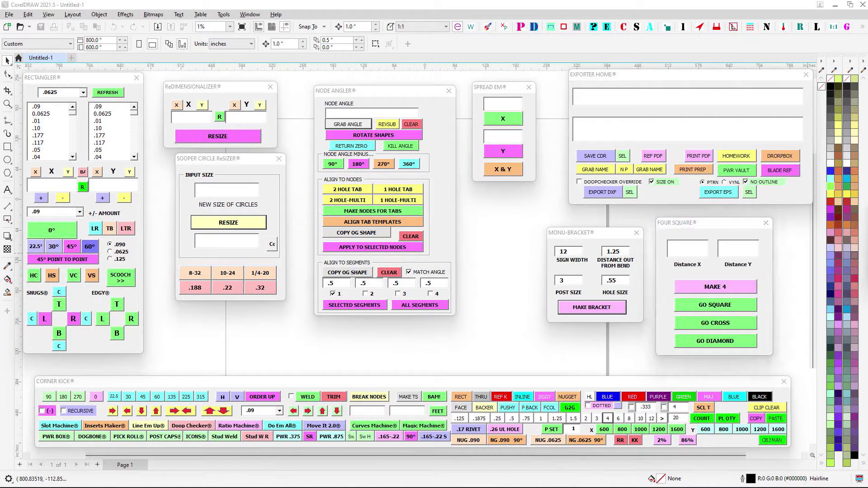
drag(867, 217, 504, 193)
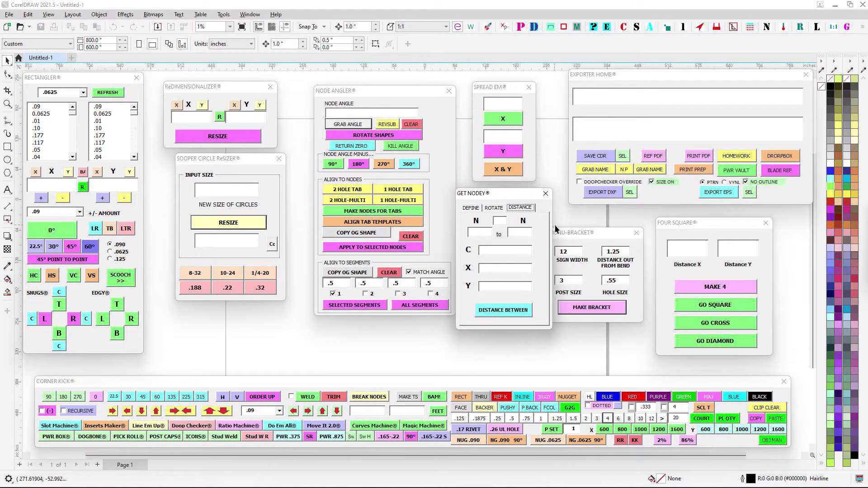
mouse_move(560, 231)
mouse_down()
mouse_move(606, 218)
mouse_move(569, 225)
mouse_up()
drag(709, 223, 728, 220)
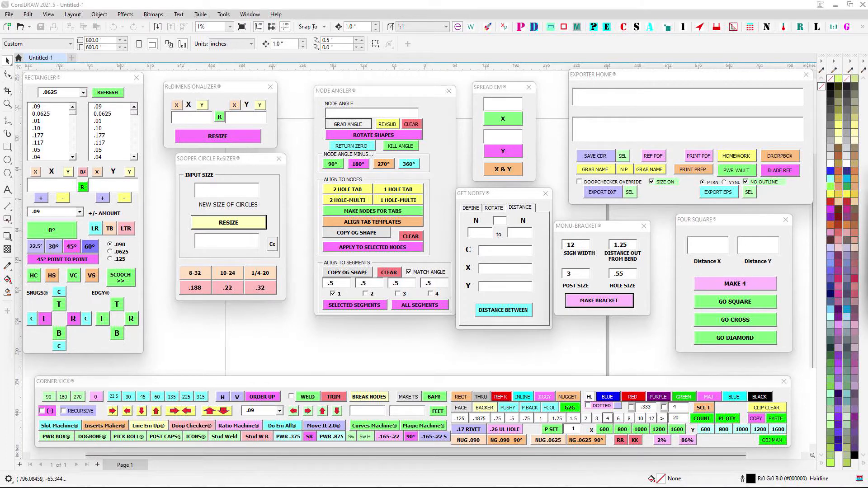
- Bring the Plate Machine, Face Time and Do Em All macro windows onto the workspace
drag(819, 206, 275, 204)
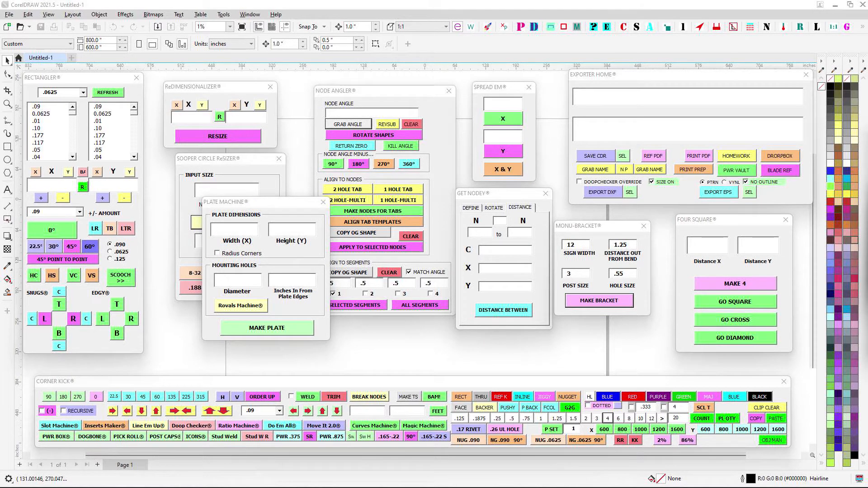
drag(668, 148, 708, 161)
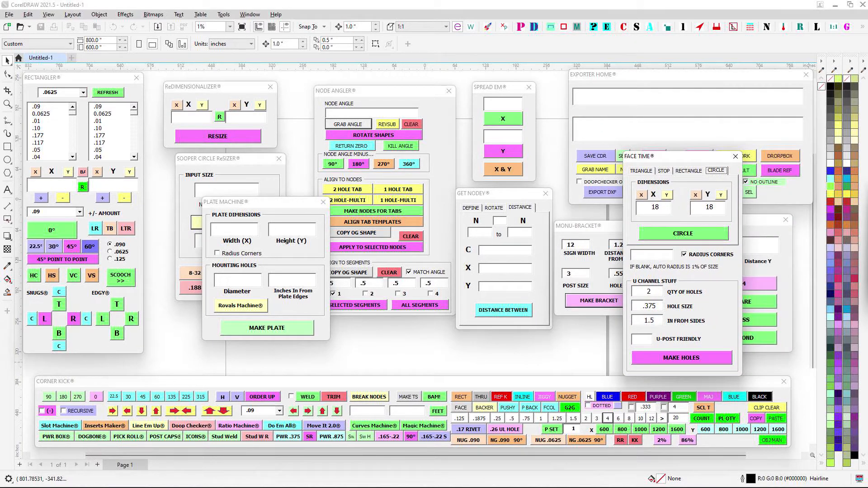
drag(867, 181, 507, 133)
- Open the Print It and Extruder Machine macro windows and place them over the workspace
click(521, 28)
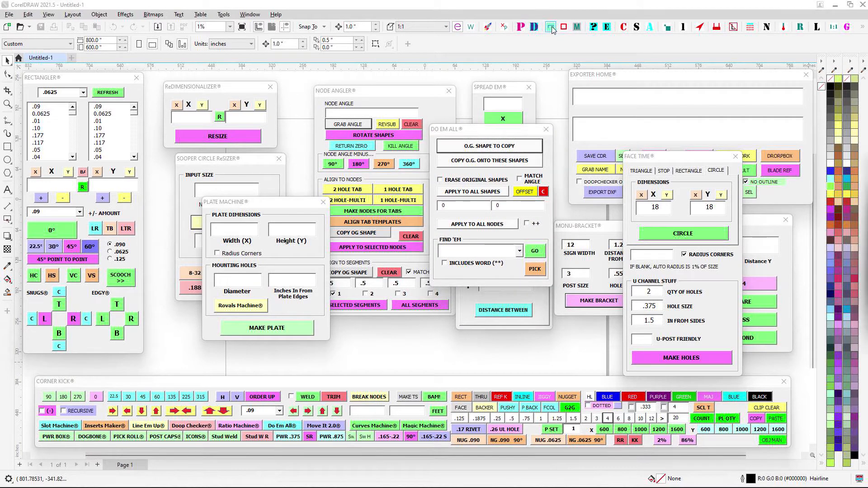
drag(867, 167, 539, 79)
click(550, 27)
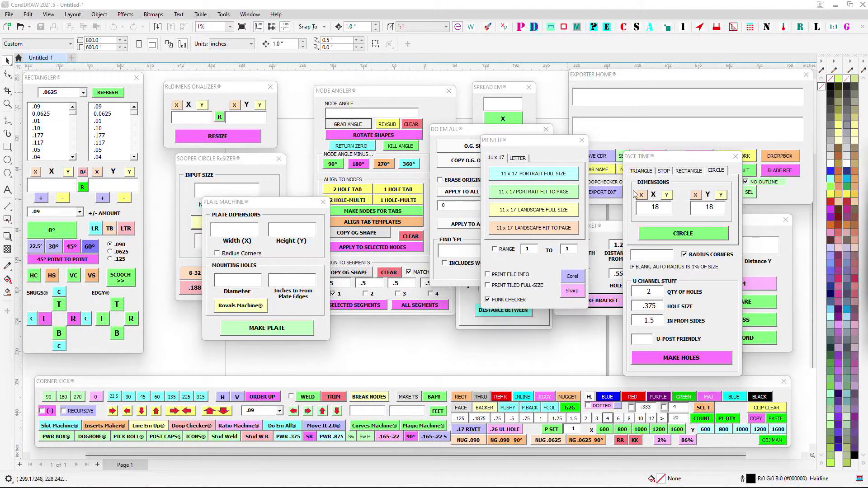
drag(863, 152, 300, 151)
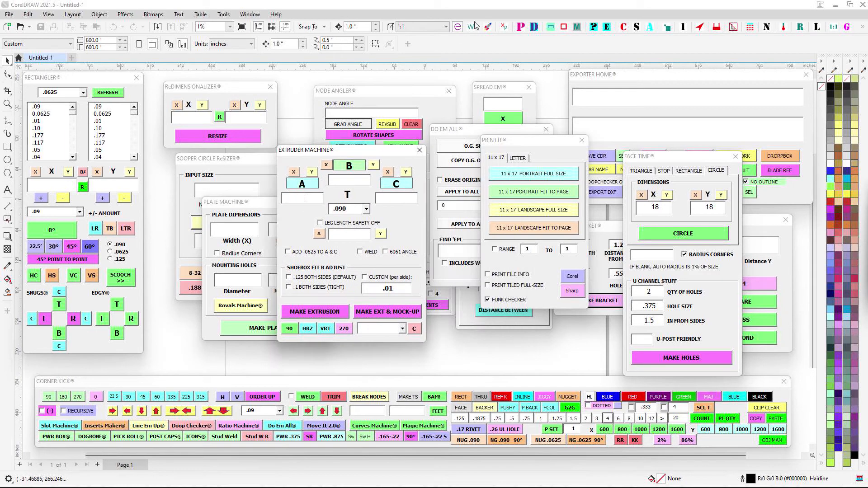
- Show more macro windows, including How Far Is It, Edgy, Callout Machine and Full Scaler
click(592, 27)
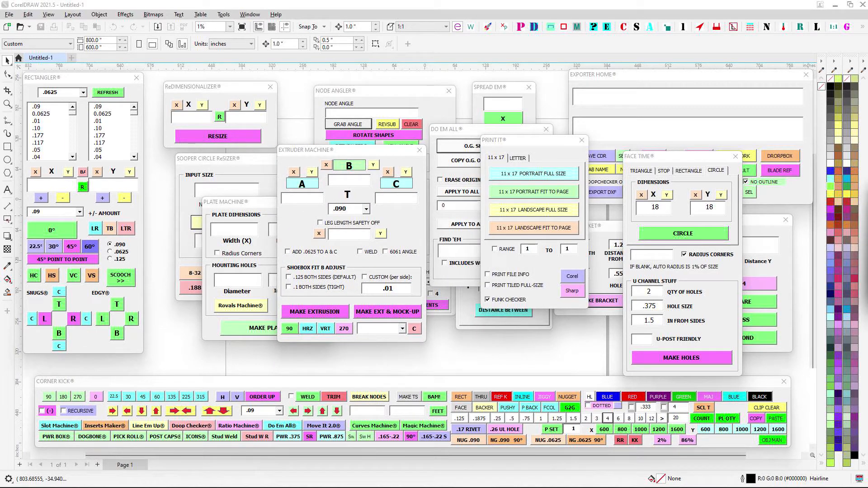
click(607, 27)
drag(376, 188, 187, 265)
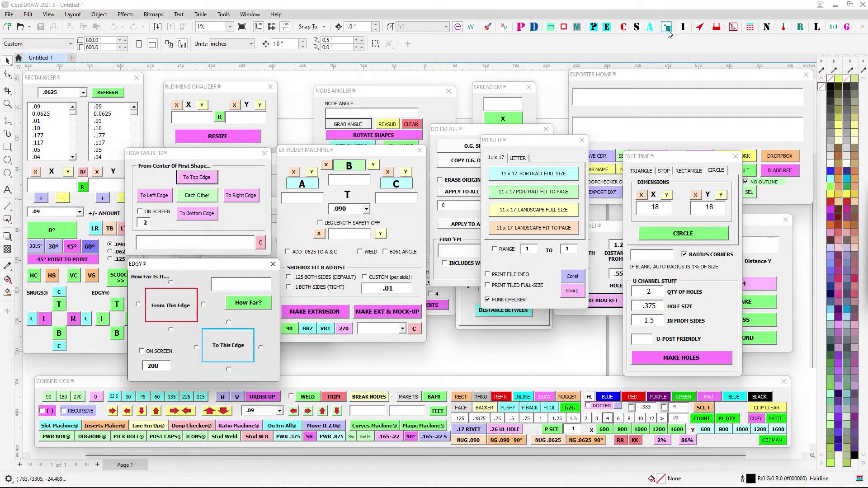
click(625, 30)
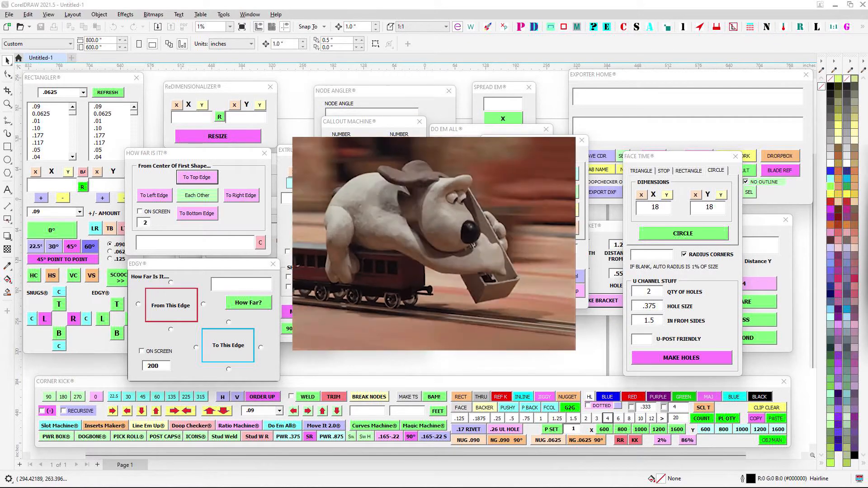
click(783, 28)
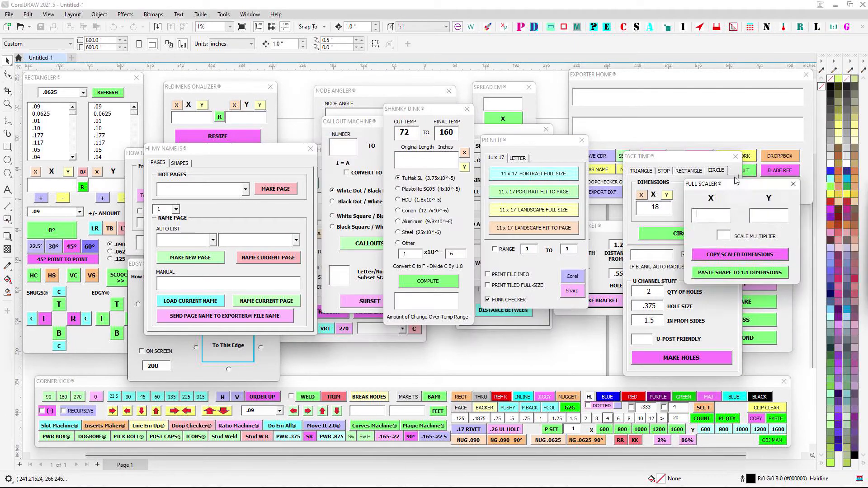
drag(762, 193, 464, 193)
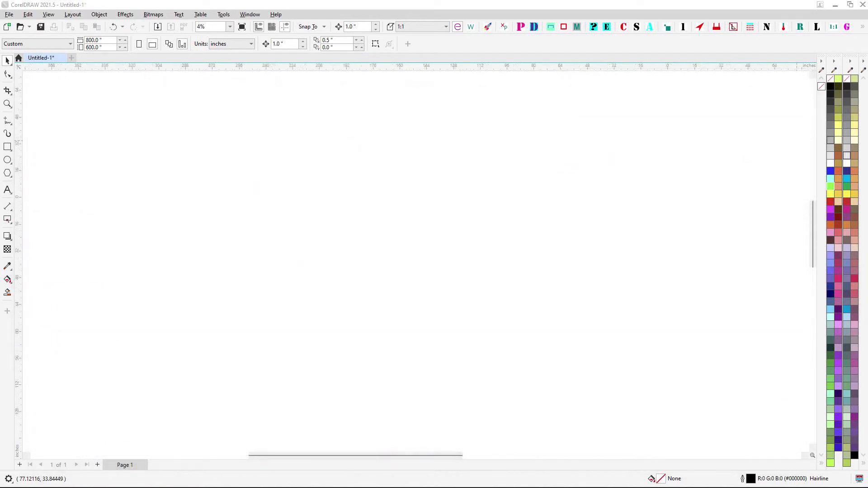
- Draw a rectangle on the empty canvas and set its size to 100 by 50 inches
click(8, 147)
drag(307, 184, 522, 275)
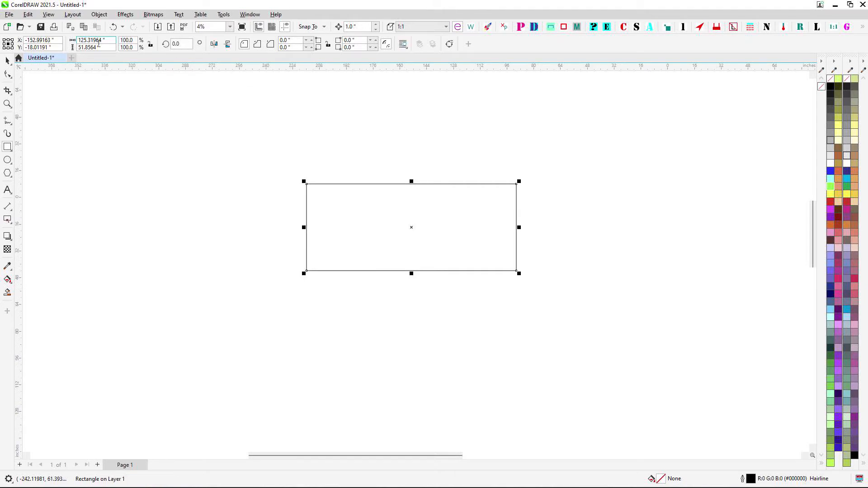
click(90, 39)
text(100)
key(Tab)
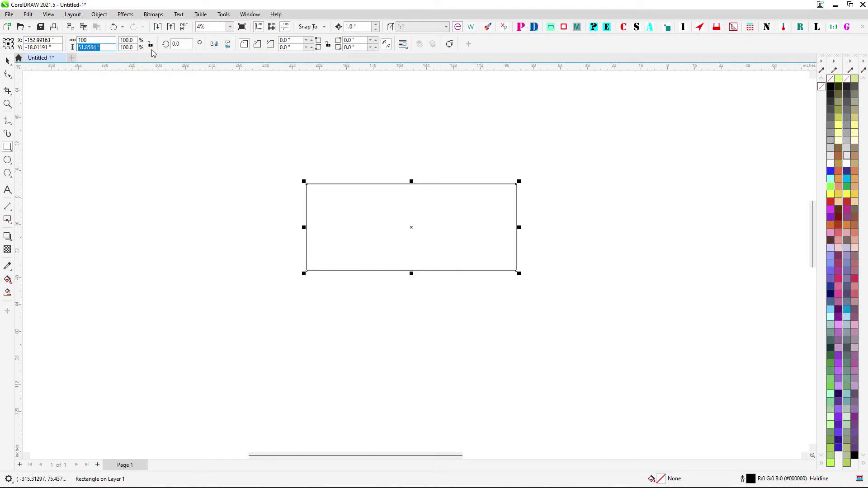
text(5)
key(Return)
- Select the rectangle with the Pick tool and move it upward on the canvas
click(8, 61)
drag(293, 159, 644, 346)
drag(412, 227, 401, 153)
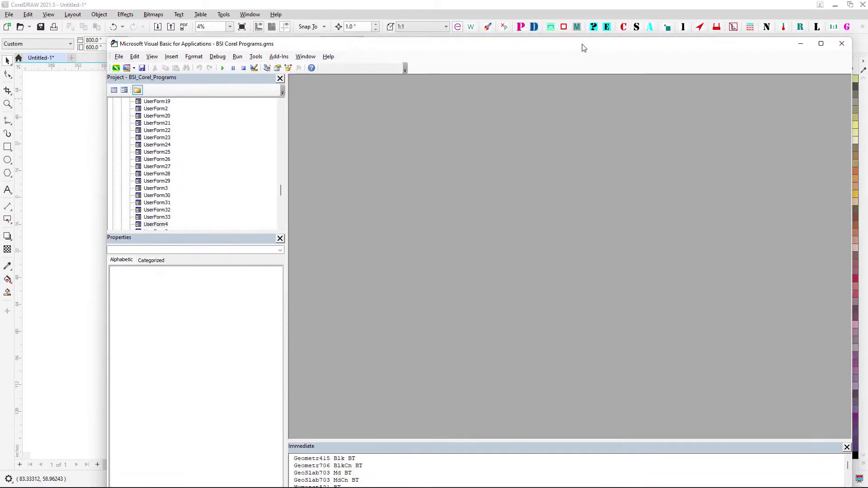
- In the maximized Visual Basic for Applications editor, insert a user form, add a command button and open its click code
double_click(570, 45)
click(27, 28)
click(40, 45)
click(819, 57)
drag(230, 86, 271, 99)
double_click(266, 92)
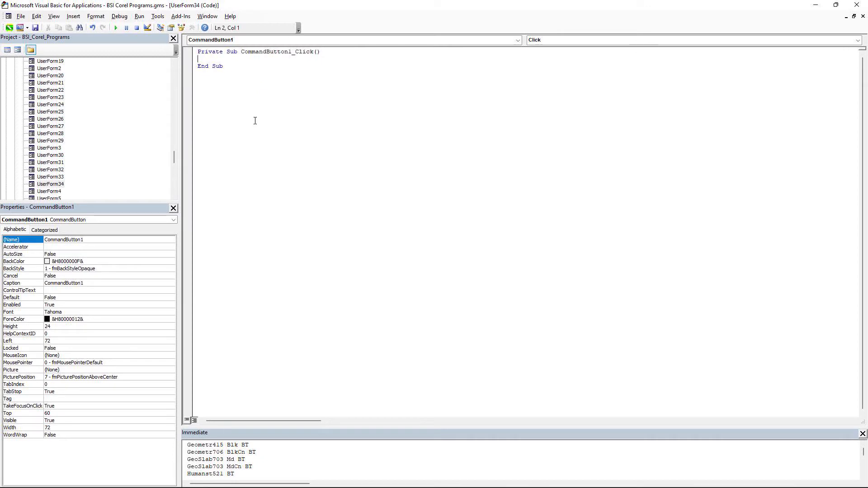
- Declare the variable sss as Shape in the command button's click procedure
text(Dim sss as shap)
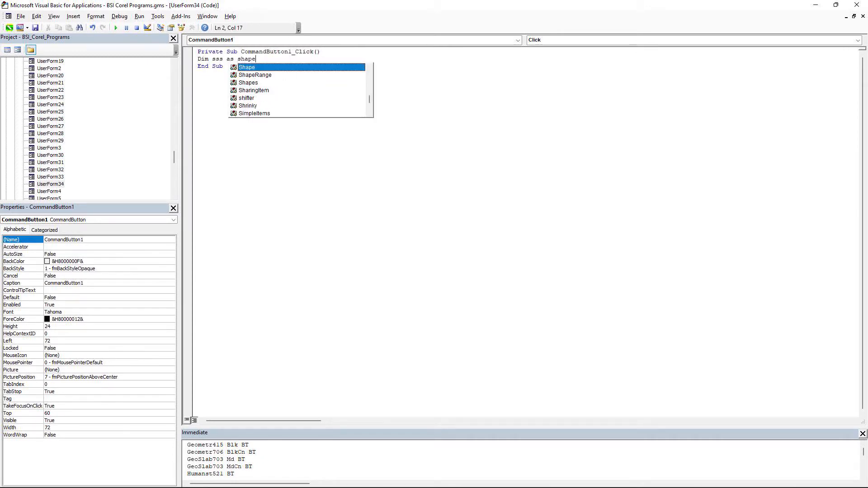
text(e)
key(Return)
key(Return)
key(Return)
key(Return)
- Begin a Set statement that assigns sss to ActiveLayer.CreateRectangle2
text(sss)
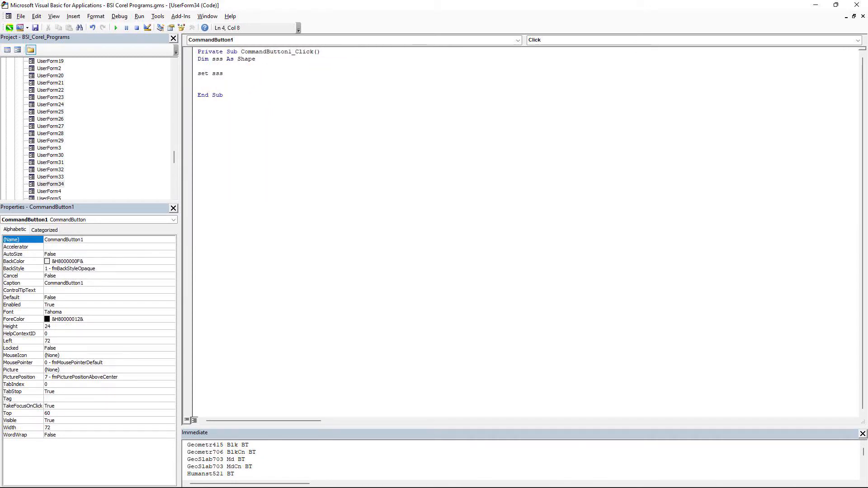
text( = Activelayer.creater)
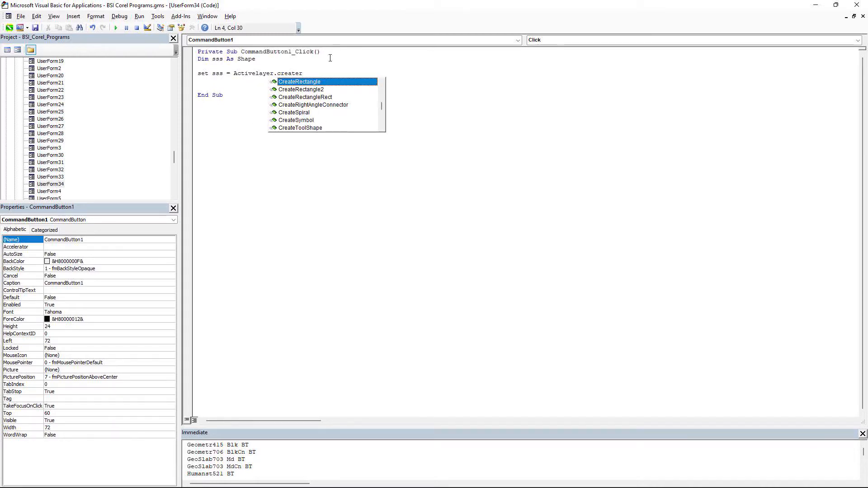
key(Down)
key(Tab)
- Complete the CreateRectangle2 call with ActiveWindow.ActiveView.OriginX, ActiveWindow.ActiveView.OriginY, width 100 and height 50
text((acti)
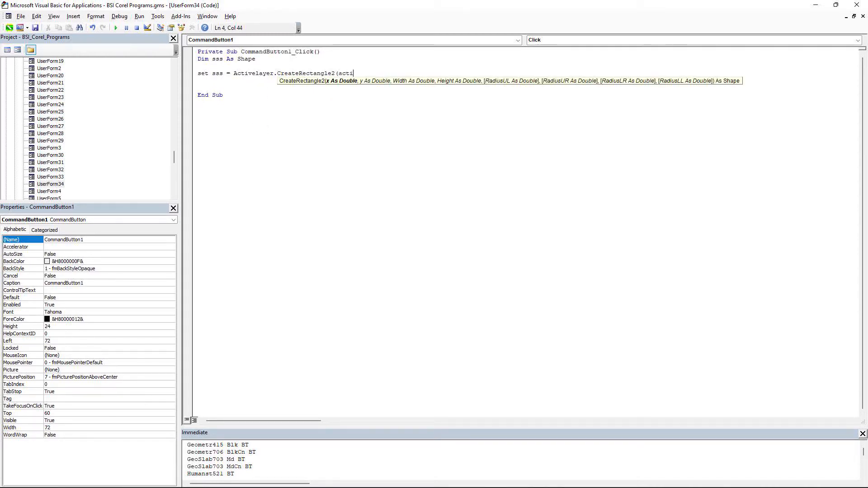
text(vewindow.ActiveView.)
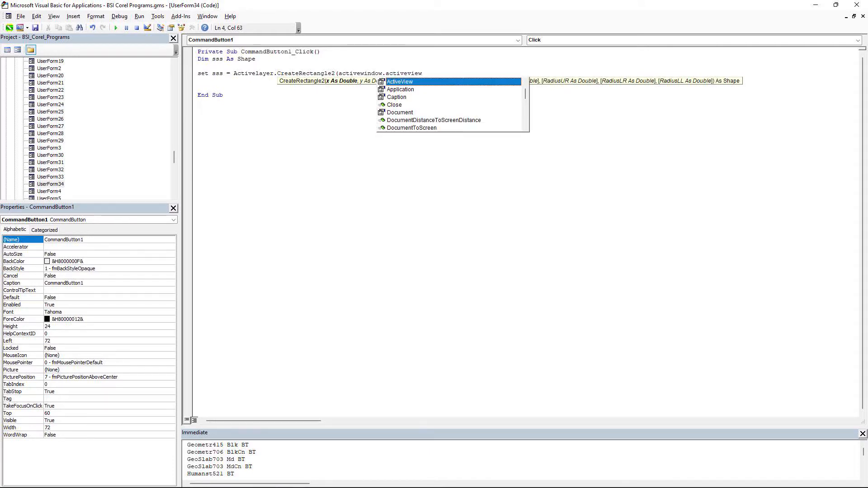
text(originx,)
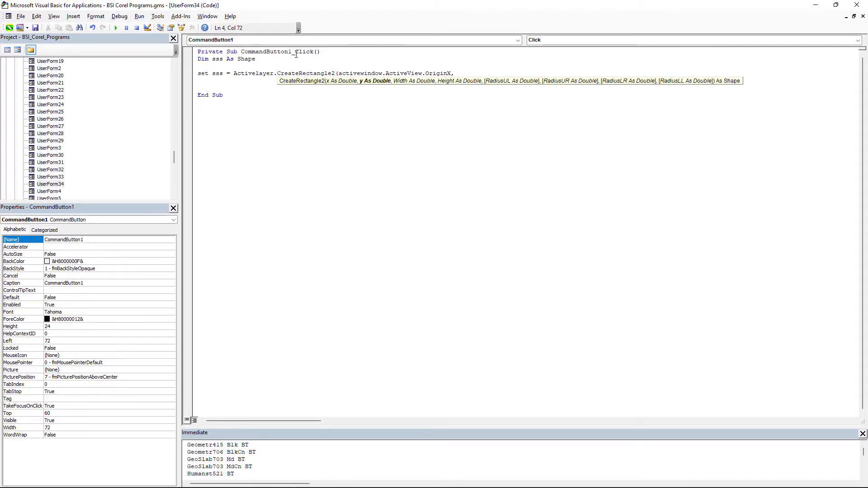
text(activewindow.activ)
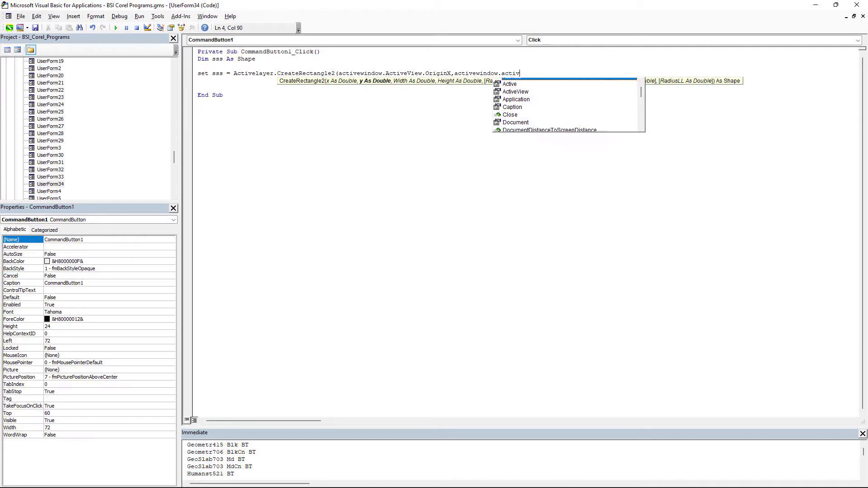
text(eview.originy,)
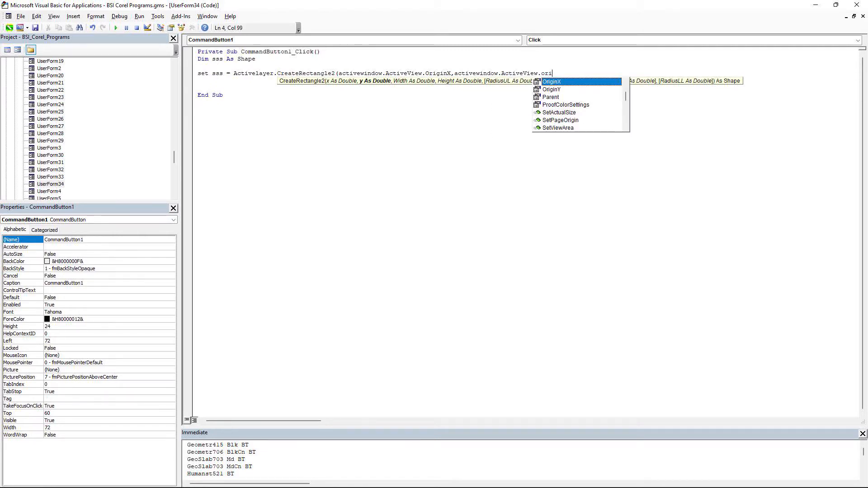
text(100,50)
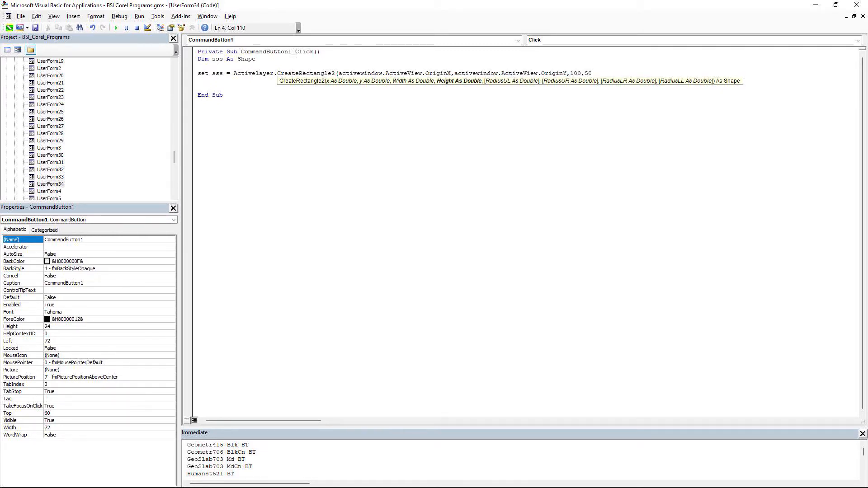
text())
click(264, 152)
- Return to the UserForm34 design and set its ShowModal property to False
click(119, 16)
click(138, 28)
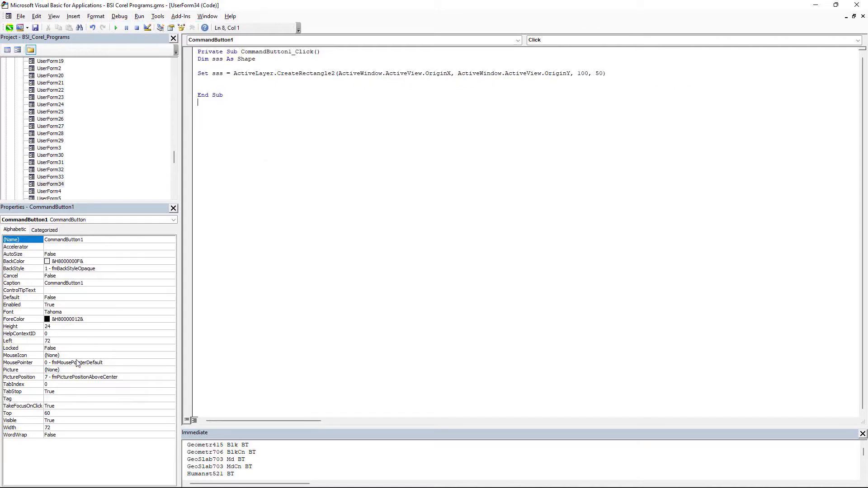
double_click(47, 184)
click(66, 397)
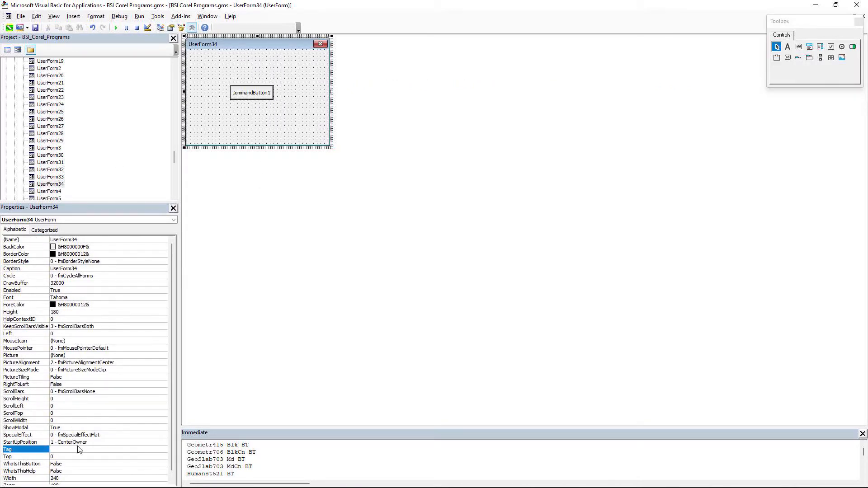
double_click(70, 428)
- Run the user form, move it clear of the canvas center and generate a rectangle with its command button
click(138, 17)
click(147, 27)
click(527, 118)
click(299, 119)
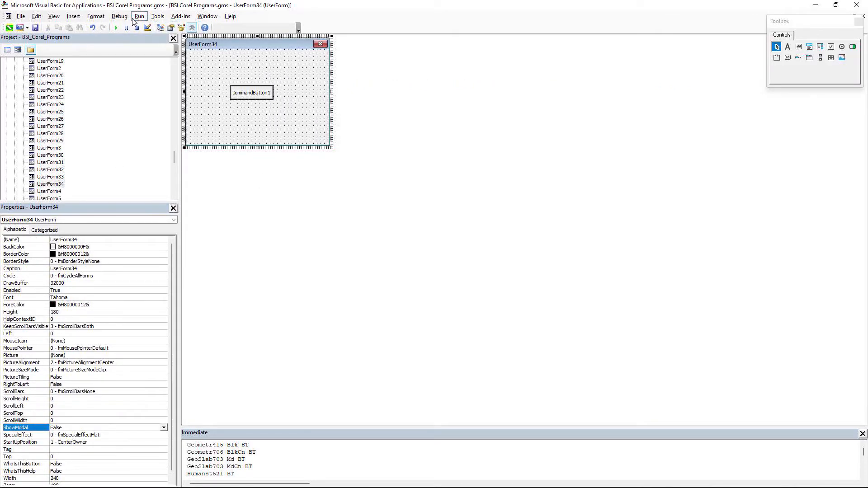
key(F5)
drag(435, 200, 624, 147)
click(636, 192)
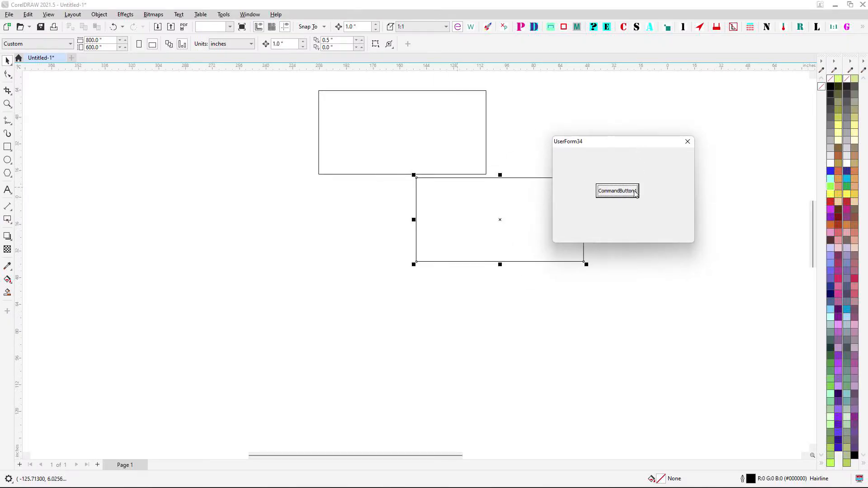
- Move the generated rectangle to the left, generate a second one and place it below and left of the first
click(500, 221)
drag(499, 220, 260, 245)
click(618, 191)
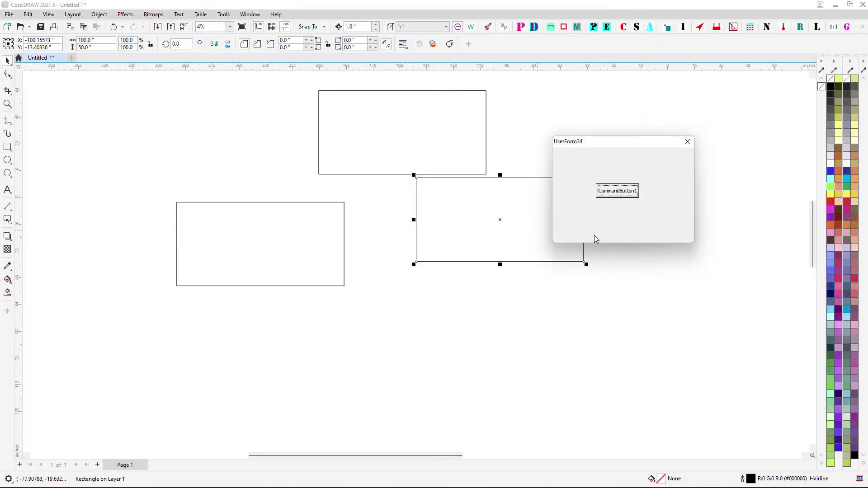
drag(499, 220, 231, 295)
- Move the running form farther from the drawing, generate another rectangle and place it beside the lowest one
drag(621, 141, 730, 95)
click(725, 144)
drag(500, 220, 395, 310)
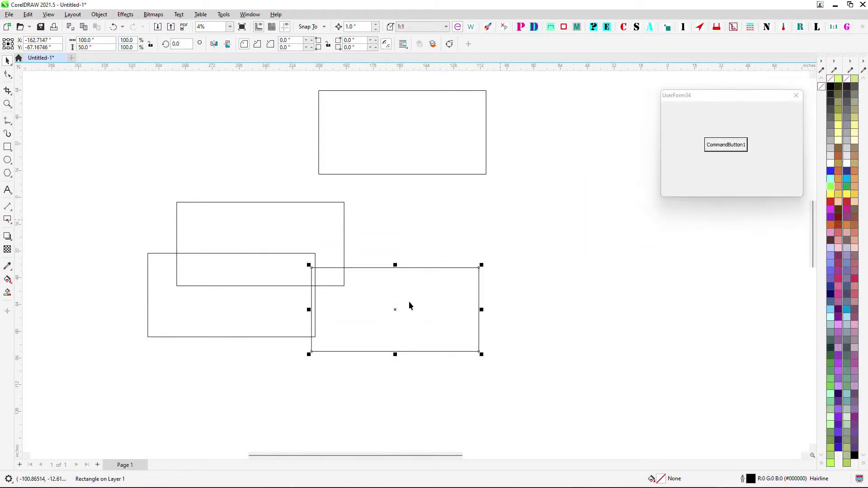
- Generate two more rectangles, placing one at the upper left of the group and the other in its middle
click(707, 146)
drag(497, 219, 221, 157)
click(707, 146)
drag(518, 224, 401, 236)
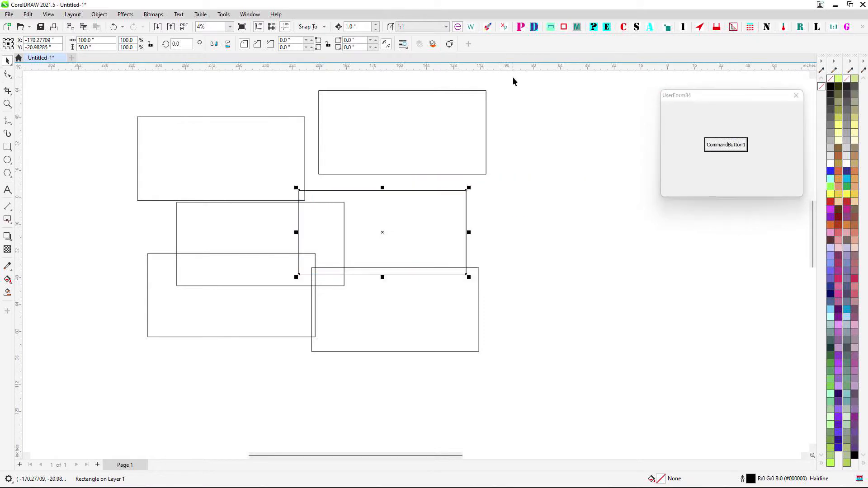
- Close the running user form and bring the Blade Runner and another macro window onto the canvas among the others
click(513, 81)
click(796, 95)
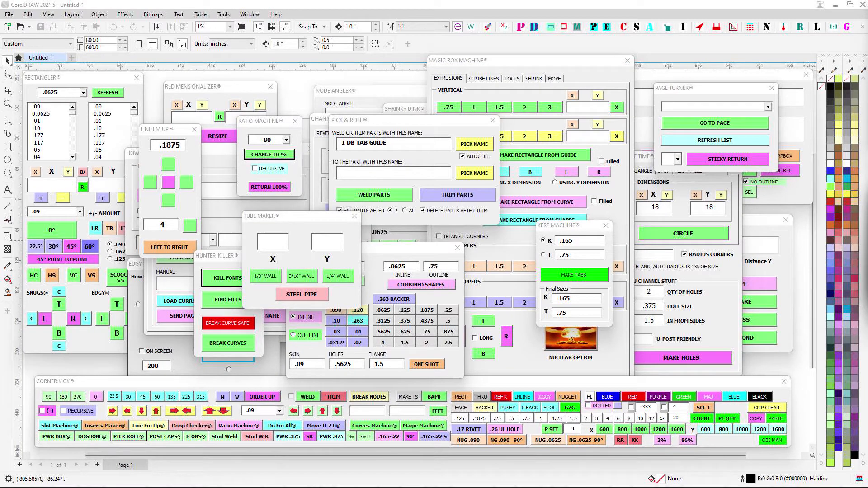
drag(867, 180, 428, 215)
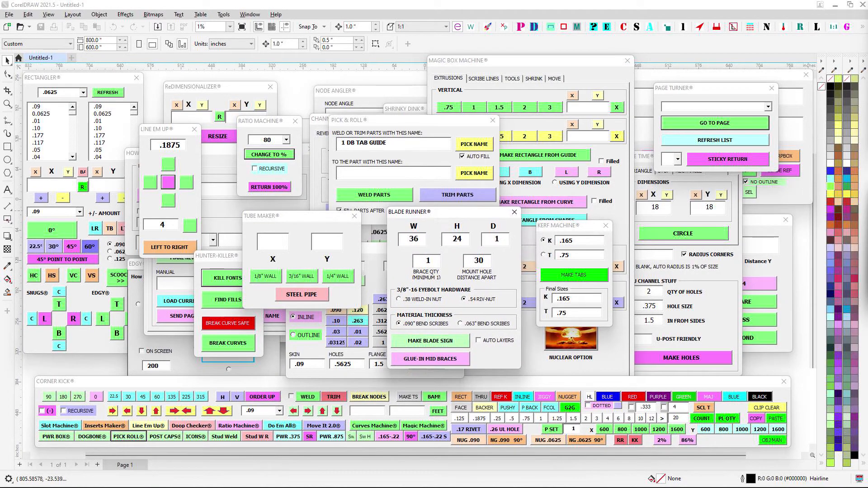
drag(867, 190, 613, 103)
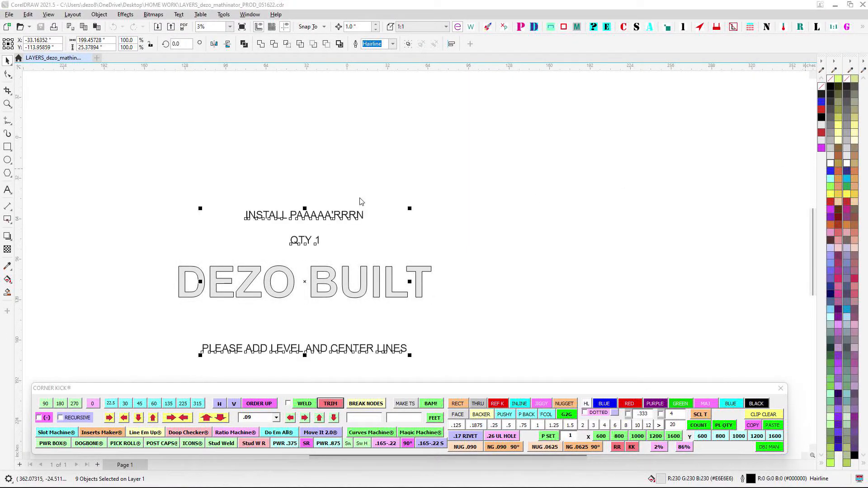
- Delete the two text lines above the DEZO BUILT lettering and the PLEASE ADD LEVEL AND CENTER LINES note below it
drag(361, 199, 440, 134)
scroll(368, 301, up, 1)
drag(182, 244, 763, 294)
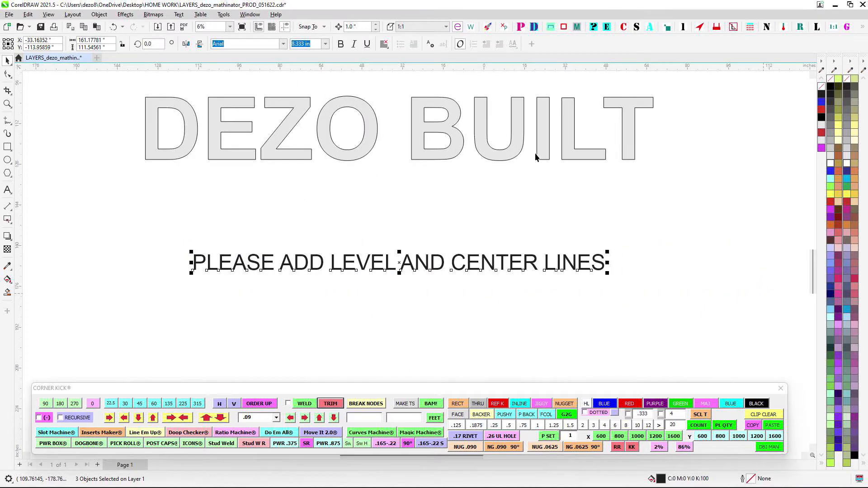
scroll(535, 156, down, 1)
drag(252, 88, 566, 164)
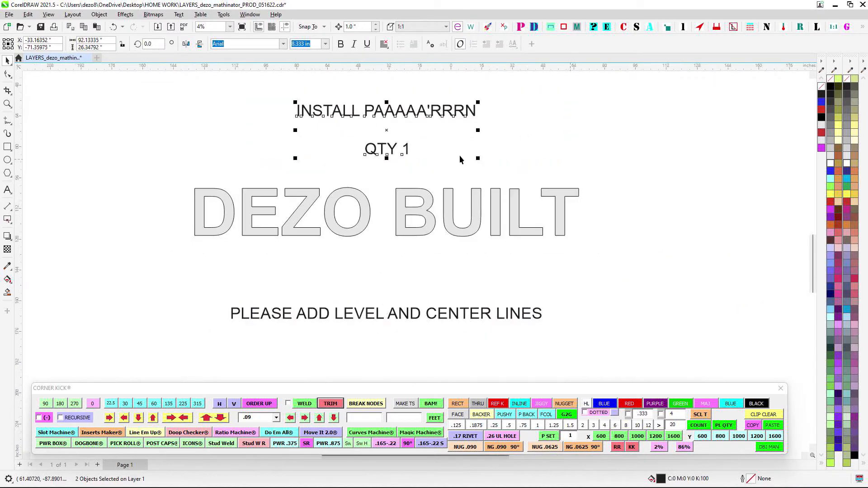
key(Delete)
drag(193, 297, 701, 339)
key(Delete)
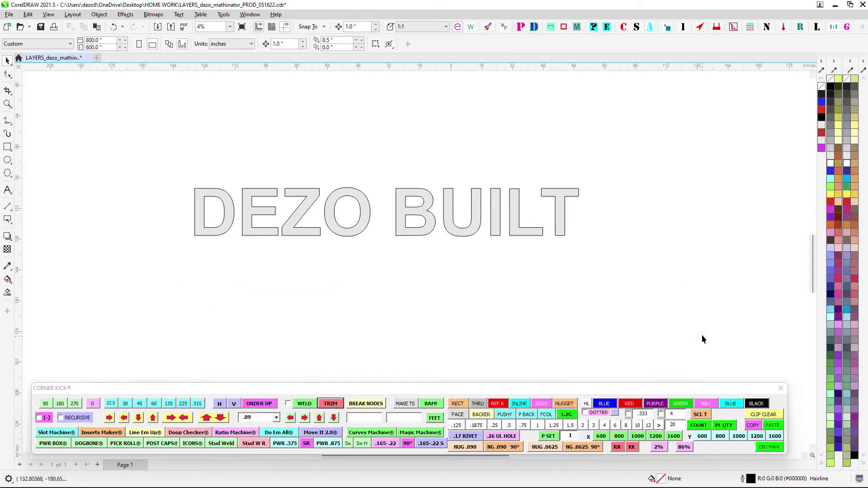
- Undo the last two text deletions
drag(783, 273, 784, 273)
key(ctrl+z)
key(ctrl+z)
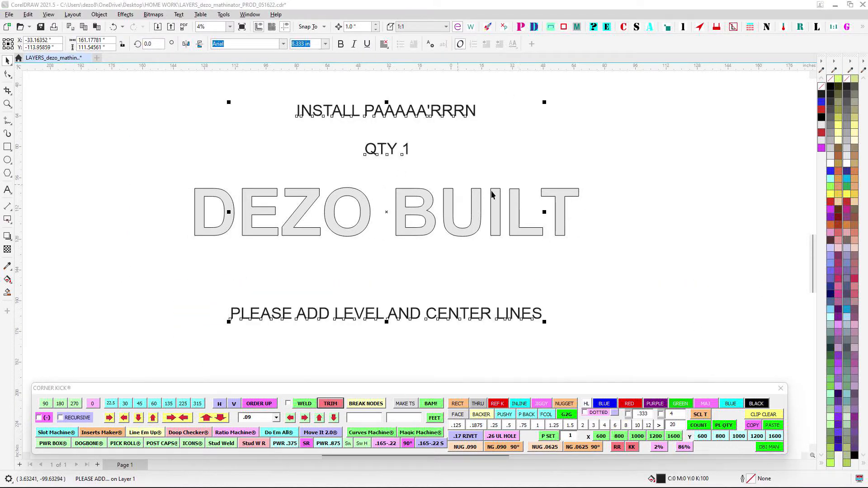
- Delete the INSTALL PAAAAA'RRRN and QTY 1 text lines above the DEZO BUILT lettering
drag(257, 82, 628, 170)
key(Delete)
scroll(234, 324, up, 1)
scroll(204, 270, down, 1)
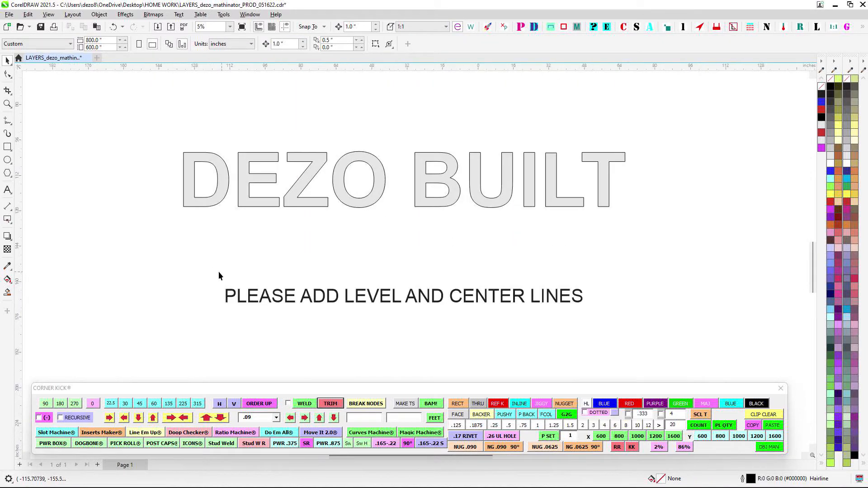
- Select the PLEASE ADD LEVEL AND CENTER LINES text and examine its selection handles and the nodes along its baseline
click(246, 284)
scroll(360, 289, up, 1)
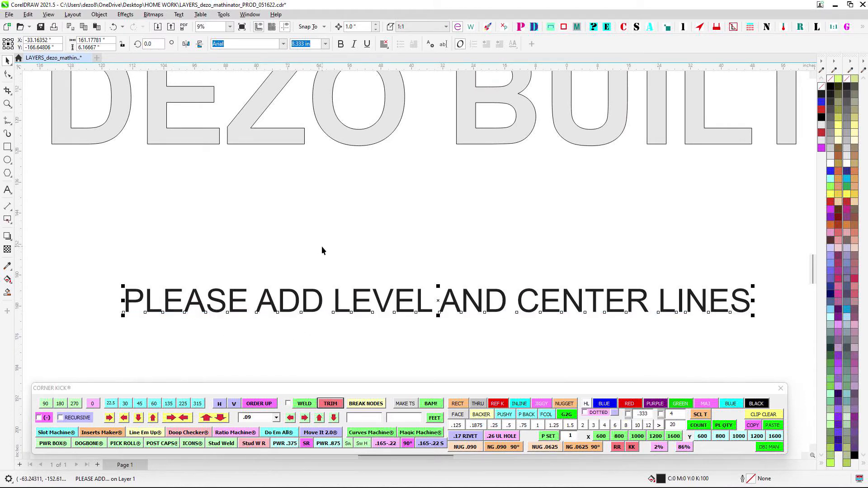
drag(535, 254, 535, 238)
scroll(535, 236, down, 1)
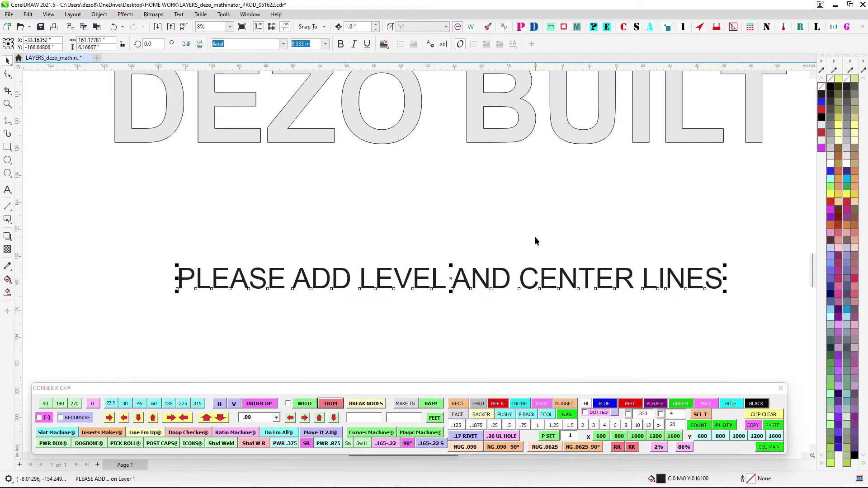
scroll(535, 237, up, 1)
scroll(543, 234, down, 1)
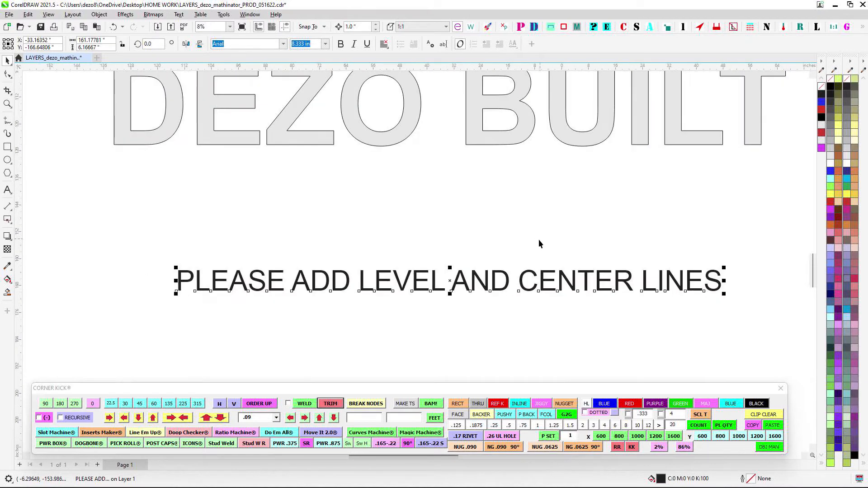
scroll(580, 293, up, 1)
scroll(510, 212, down, 1)
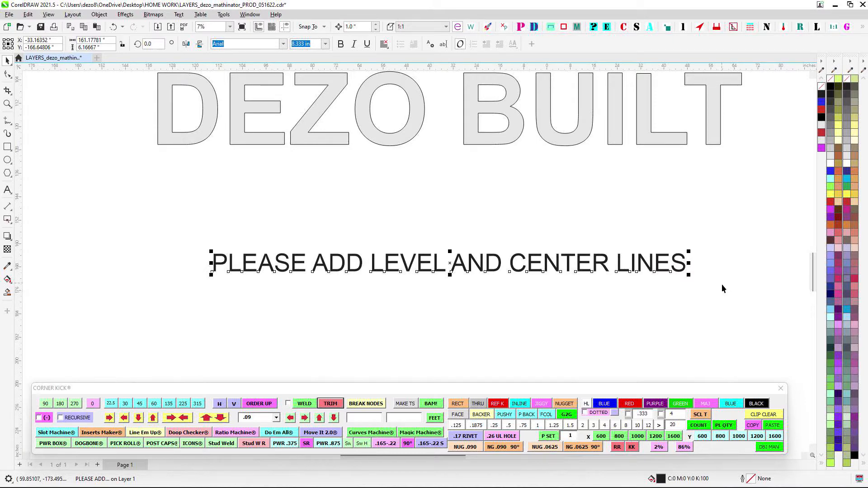
scroll(722, 250, up, 1)
scroll(727, 260, down, 1)
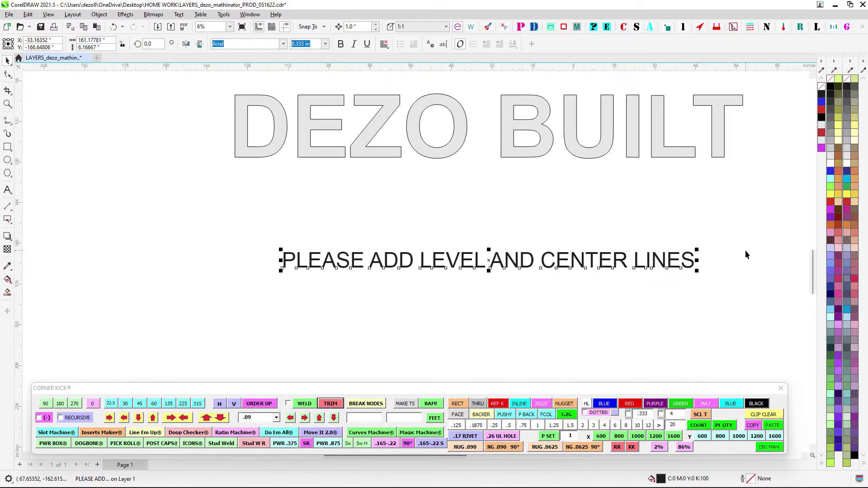
scroll(753, 294, up, 1)
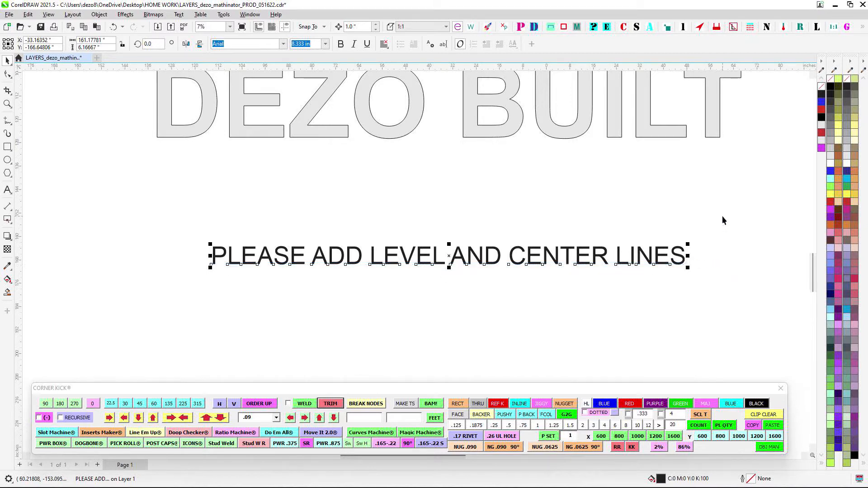
scroll(736, 218, left, 2)
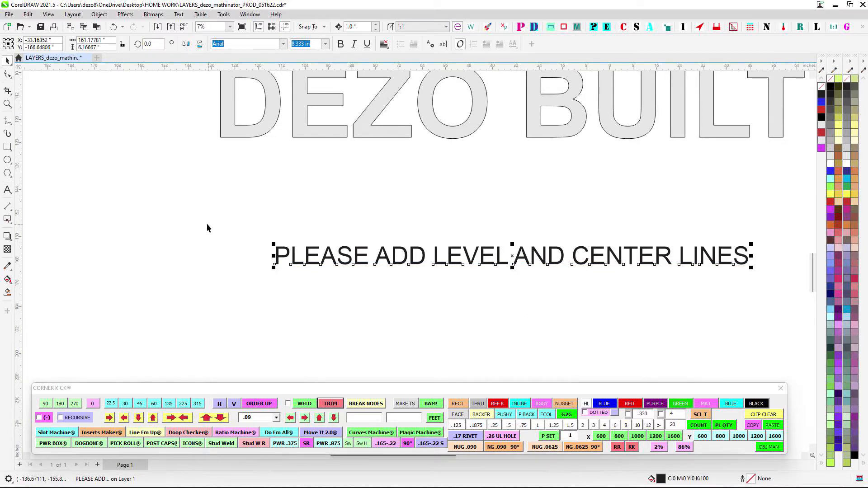
drag(209, 218, 765, 335)
scroll(602, 244, up, 1)
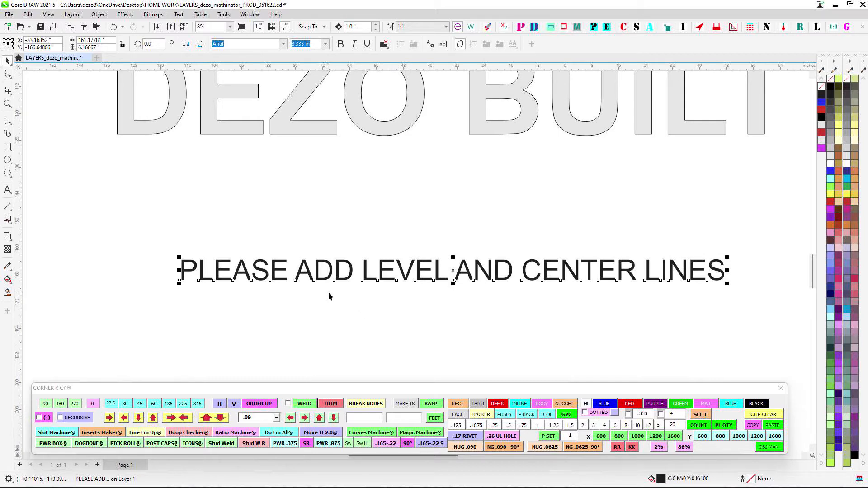
- Deselect and reselect the note below the lettering several times, picking it at different letters to check where it responds
click(533, 305)
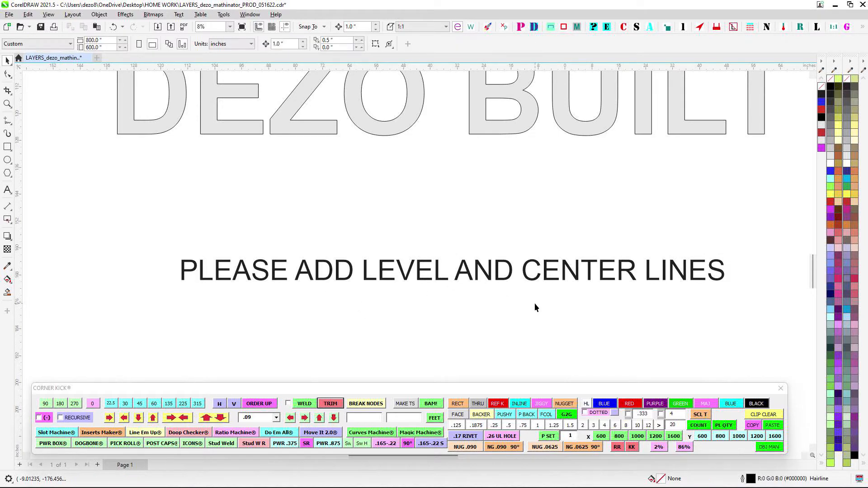
click(342, 275)
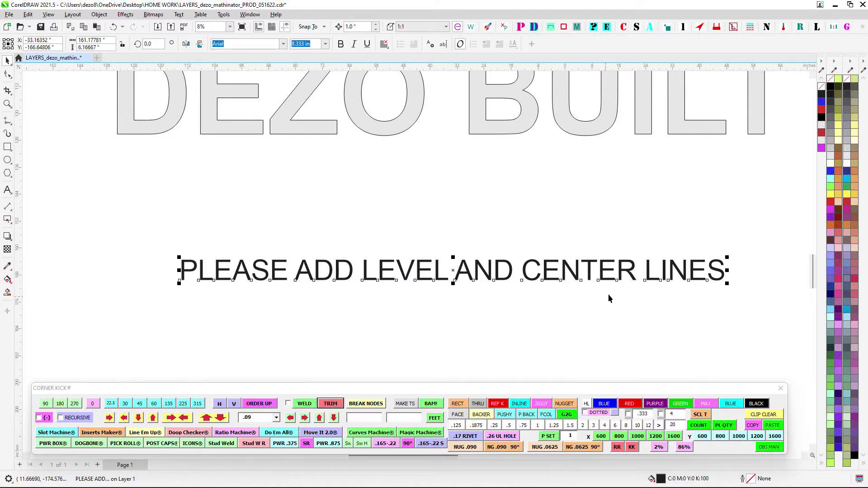
click(395, 335)
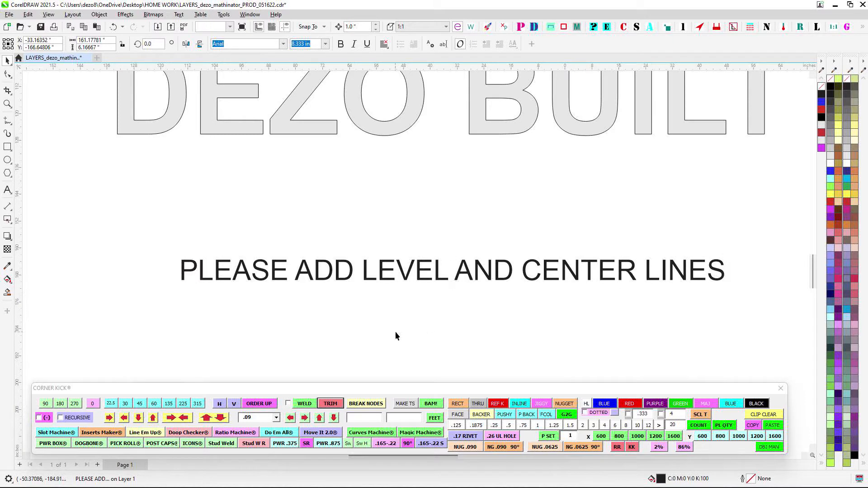
click(329, 283)
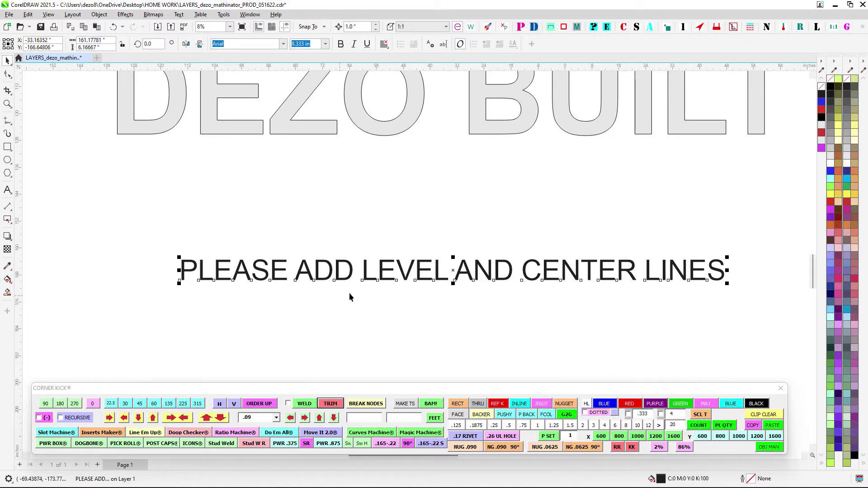
click(370, 311)
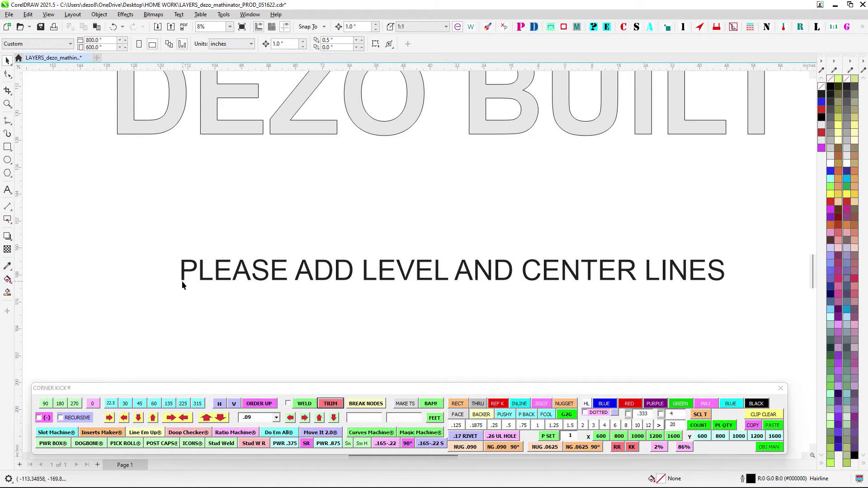
click(182, 281)
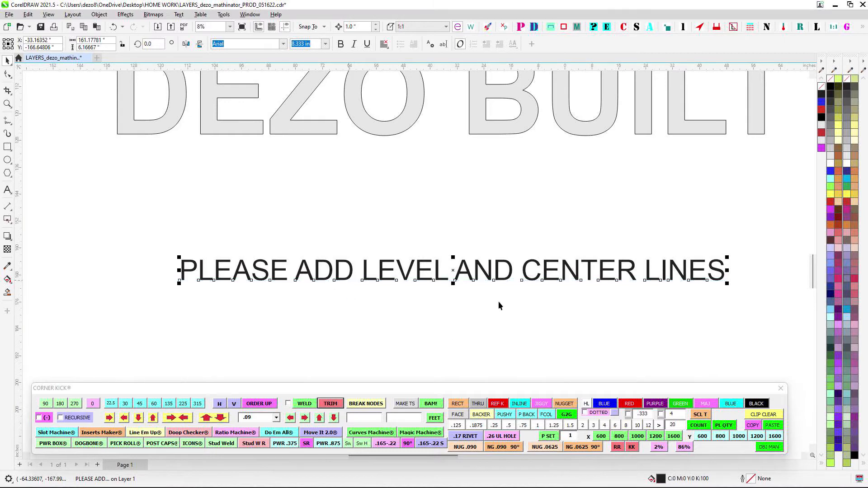
scroll(581, 249, down, 1)
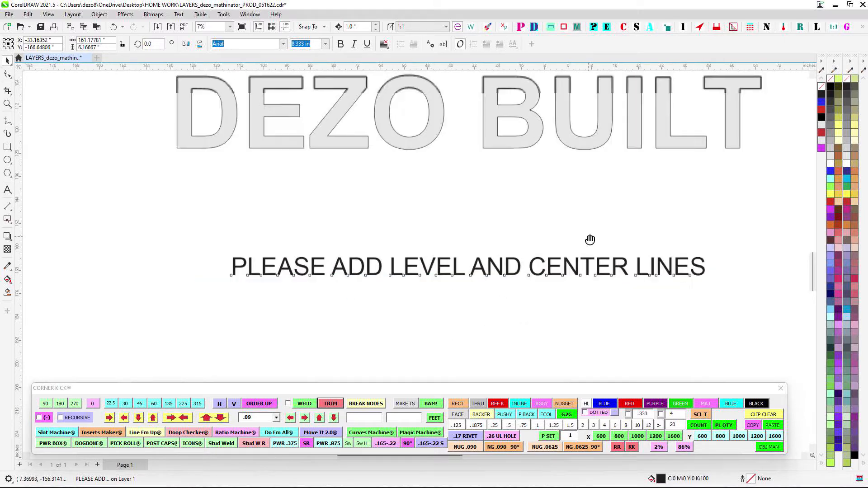
scroll(589, 240, up, 2)
scroll(591, 241, down, 2)
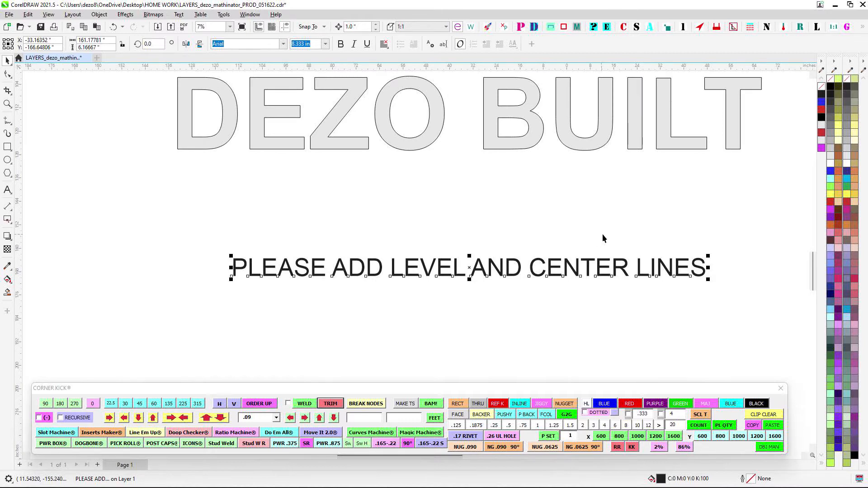
scroll(624, 237, up, 1)
scroll(632, 235, down, 2)
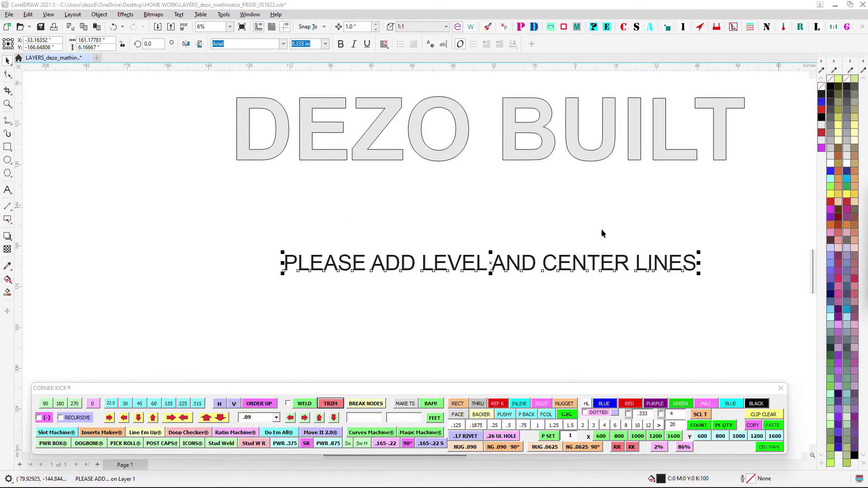
- Bring the Stencil Machine window onto the canvas, set its color to blue, and place a stencil 5 below the note
drag(799, 201, 194, 114)
click(191, 214)
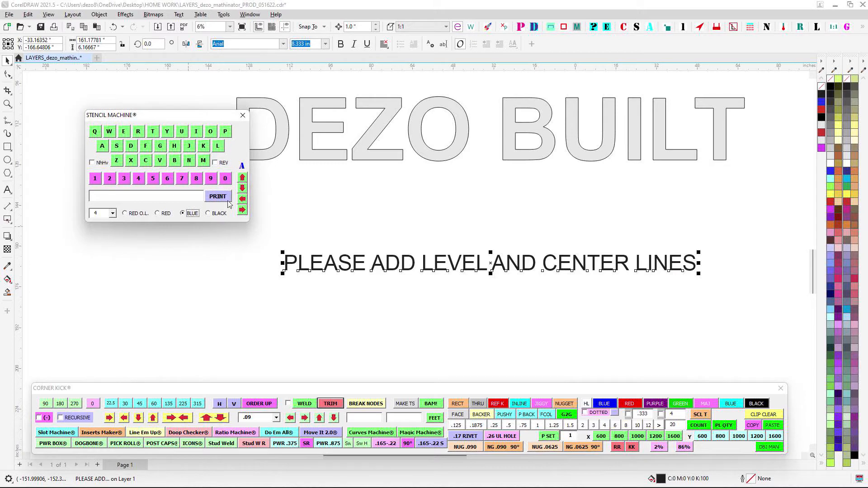
click(153, 179)
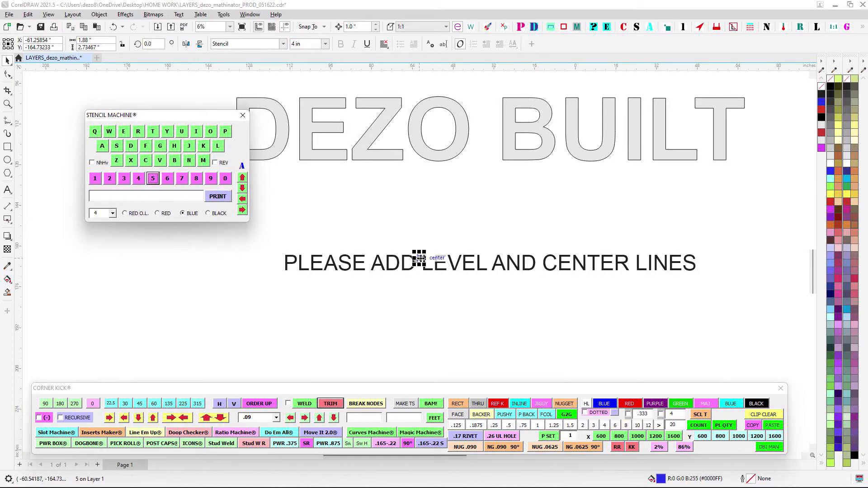
click(399, 341)
- Create a blue stencil 9 and place it to the right of the 5
click(210, 179)
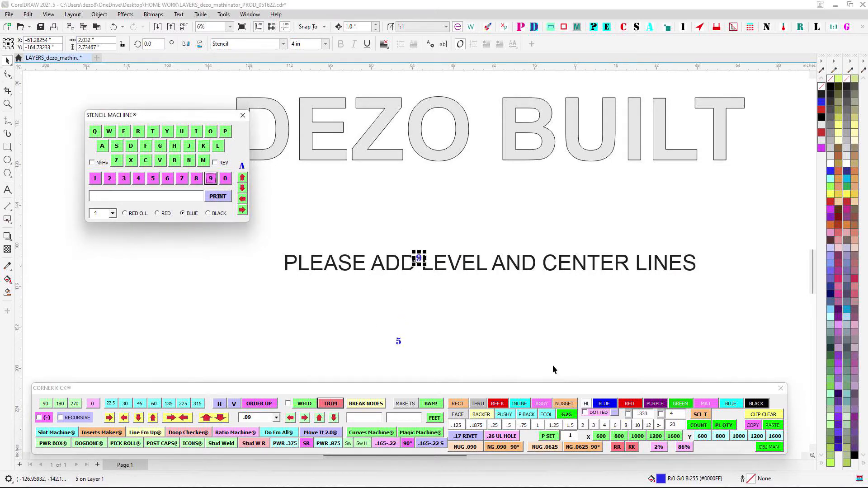
click(433, 342)
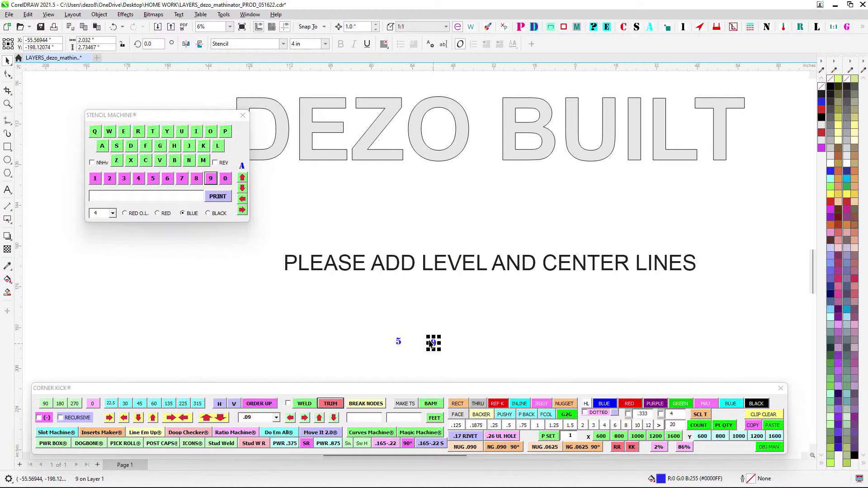
scroll(434, 342, up, 2)
scroll(423, 347, up, 2)
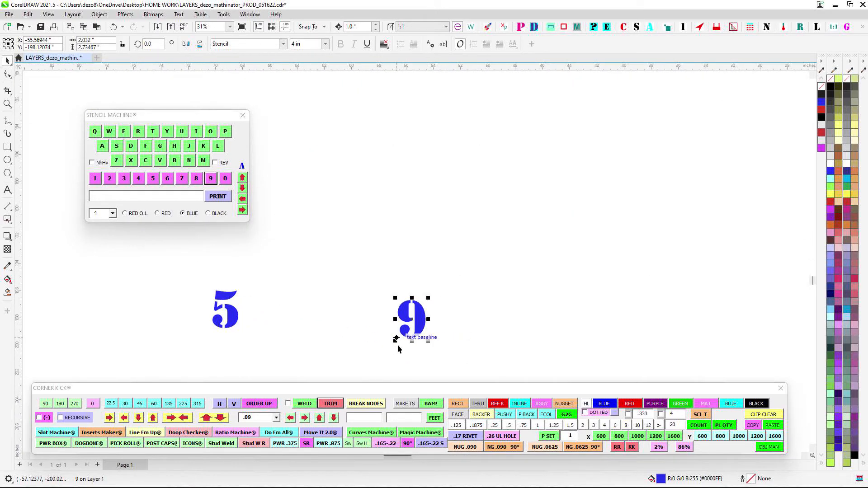
- Try marquee selections on the stencil digits, enclosing the 5 and 9 together and the 9 alone
scroll(438, 303, down, 1)
drag(517, 271, 205, 359)
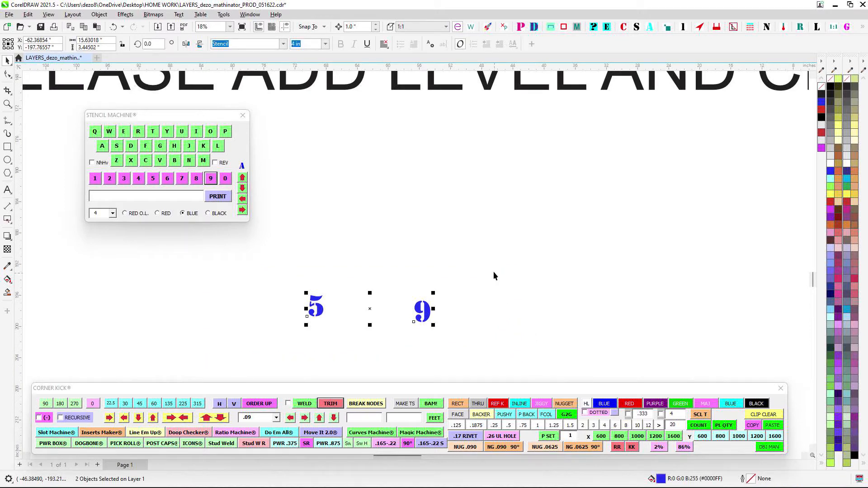
drag(492, 271, 402, 364)
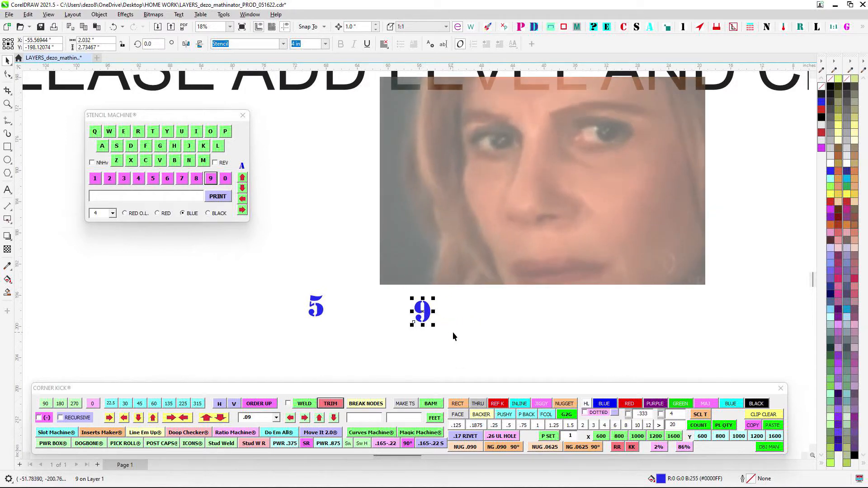
drag(478, 265, 264, 392)
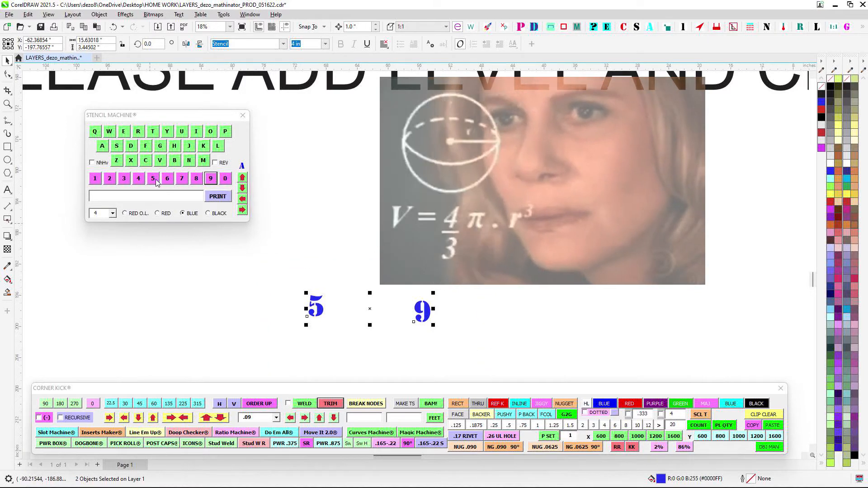
drag(291, 262, 527, 346)
click(535, 341)
drag(536, 267, 245, 344)
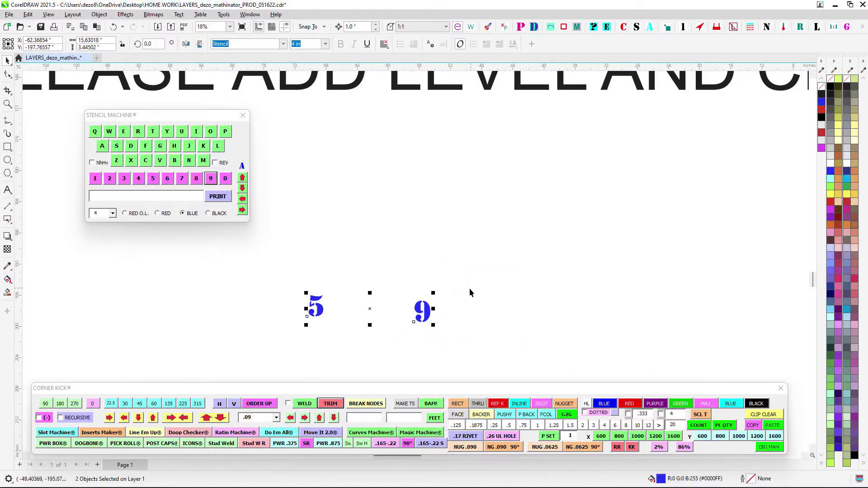
- Marquee-select only the stencil 9 and move it farther to the right of the 5
drag(469, 288, 369, 331)
drag(419, 314, 493, 318)
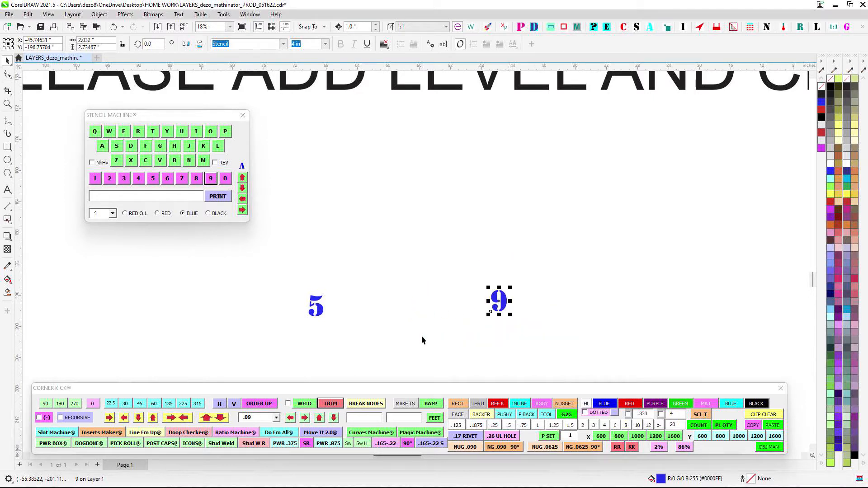
- Marquee-select the stencil 5 and 9 together several times, trying one marquee around the 9 alone in between
scroll(479, 319, up, 1)
drag(259, 271, 701, 331)
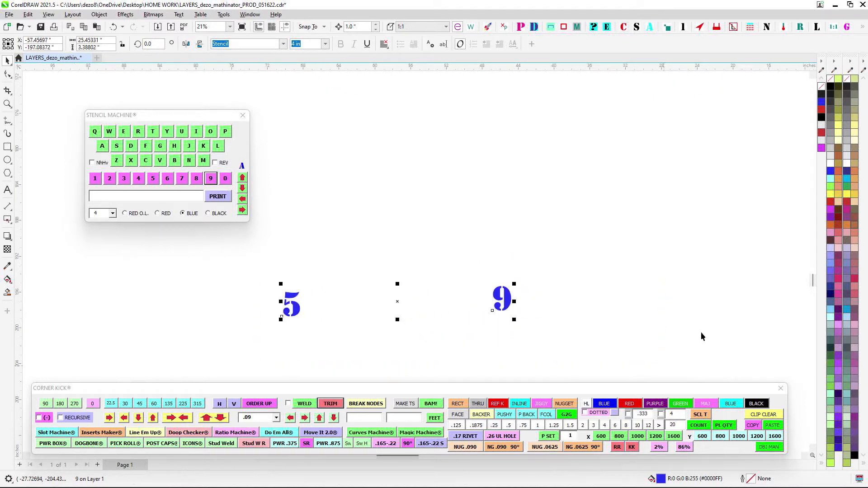
drag(648, 310, 664, 320)
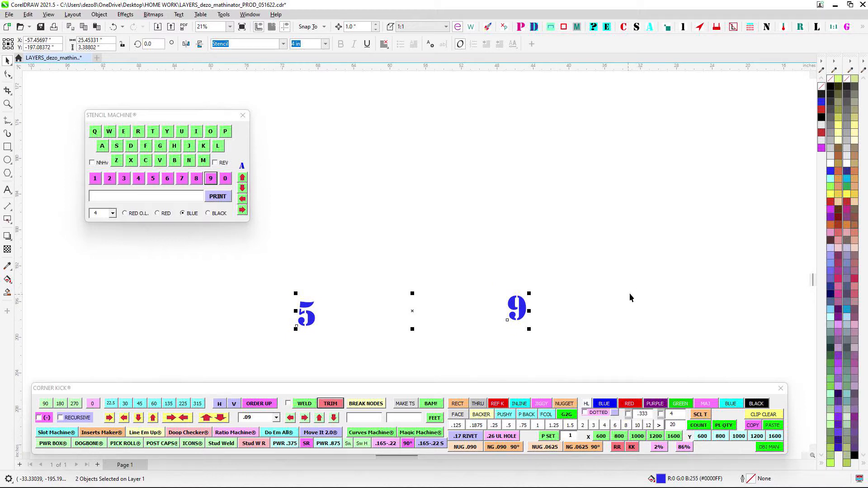
drag(487, 267, 583, 347)
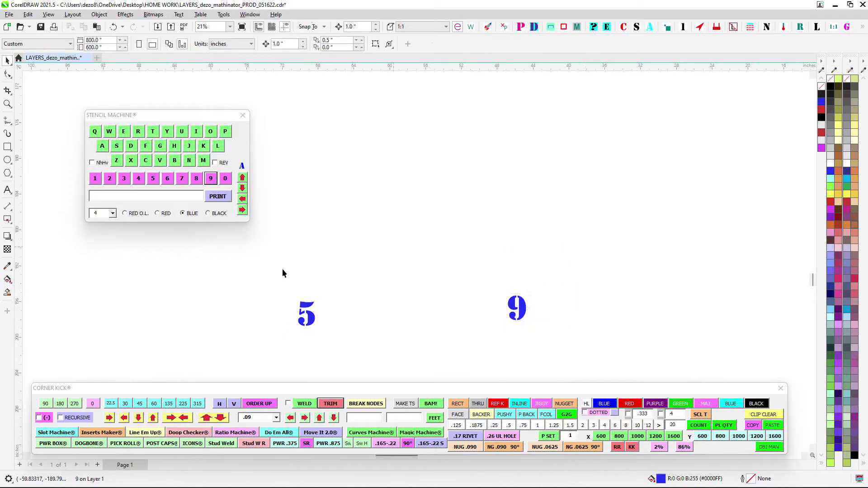
drag(282, 269, 571, 371)
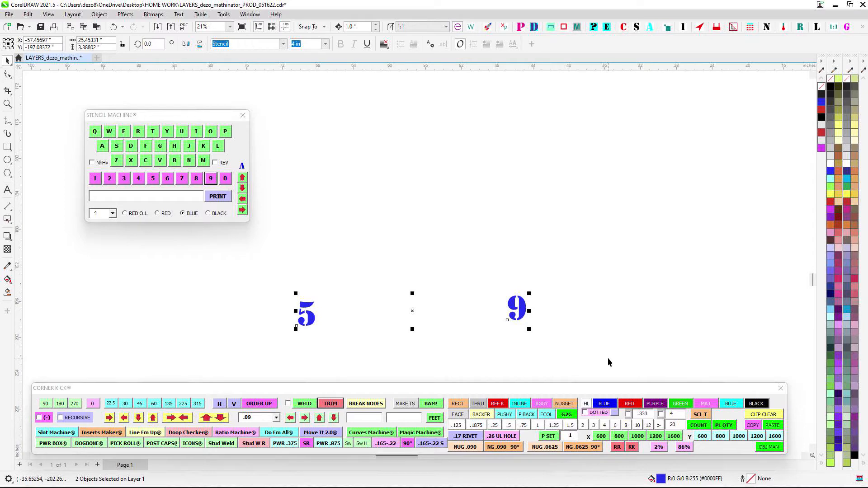
scroll(592, 333, down, 3)
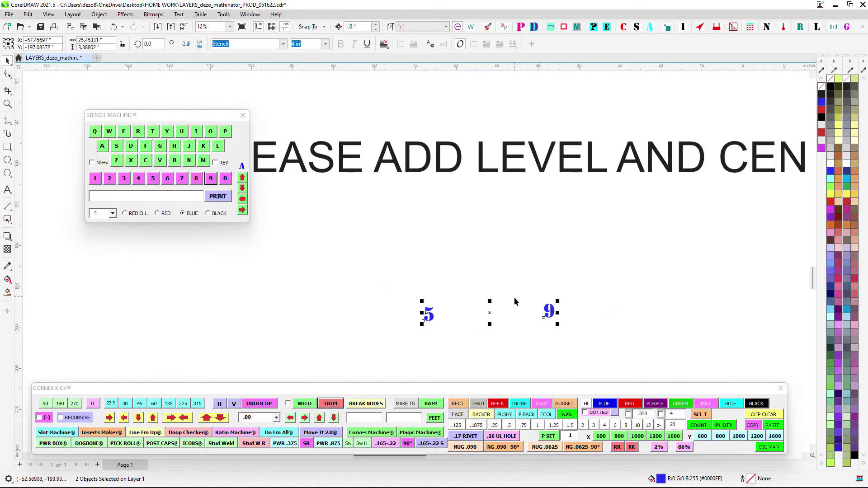
scroll(518, 299, up, 1)
scroll(519, 300, down, 1)
drag(382, 285, 665, 372)
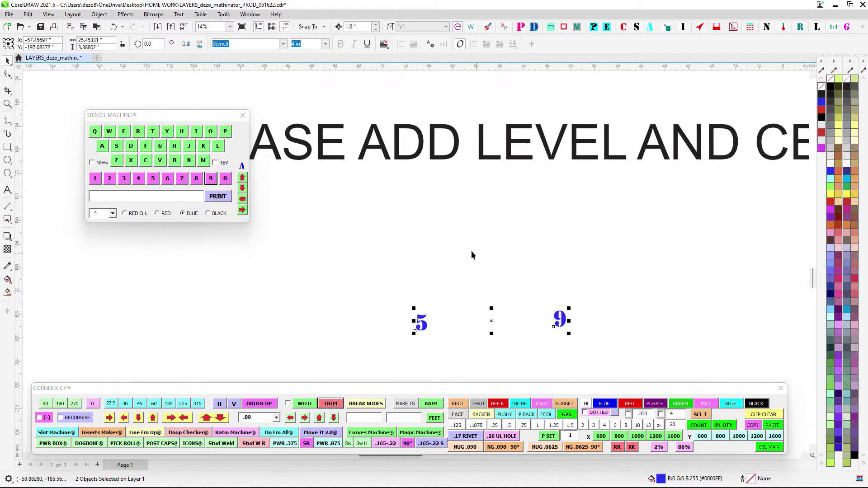
scroll(607, 331, down, 4)
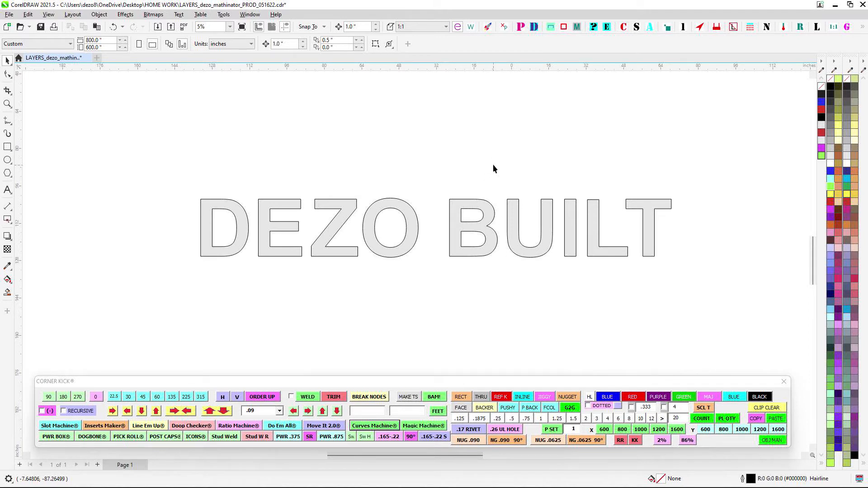
- Open the Sizes window and place it on the canvas clear of the DEZO BUILT letters
click(636, 27)
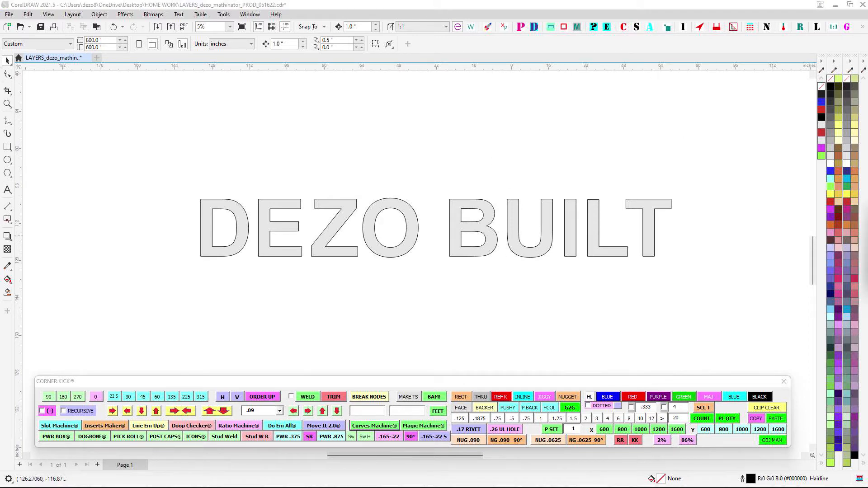
drag(867, 220, 604, 122)
scroll(412, 158, up, 2)
drag(411, 171, 302, 150)
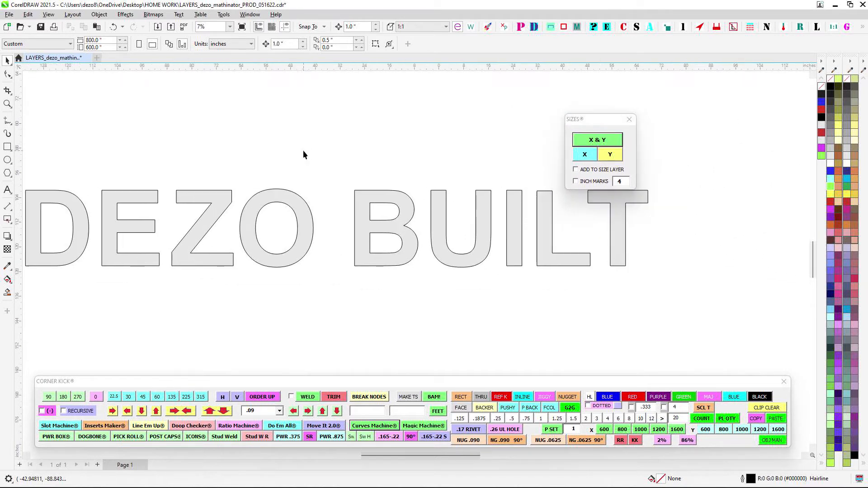
scroll(425, 175, down, 2)
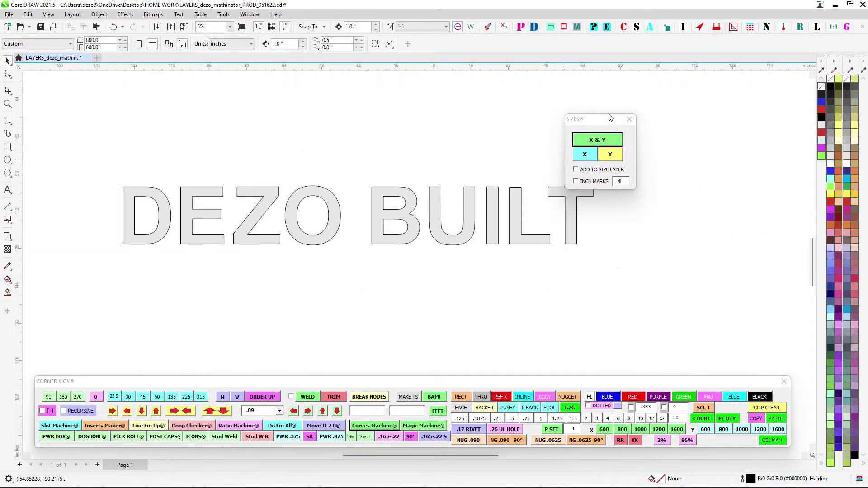
drag(608, 119, 743, 131)
- Marquee-select the T of BUILT alone and all the DEZO BUILT letters together, nudging the Sizes window slightly in between
scroll(641, 167, up, 1)
drag(636, 149, 484, 302)
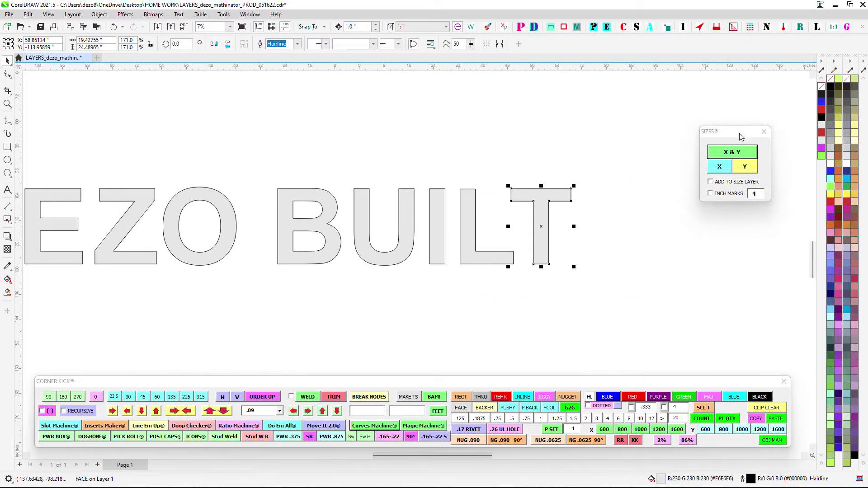
drag(739, 135, 736, 139)
scroll(621, 298, down, 1)
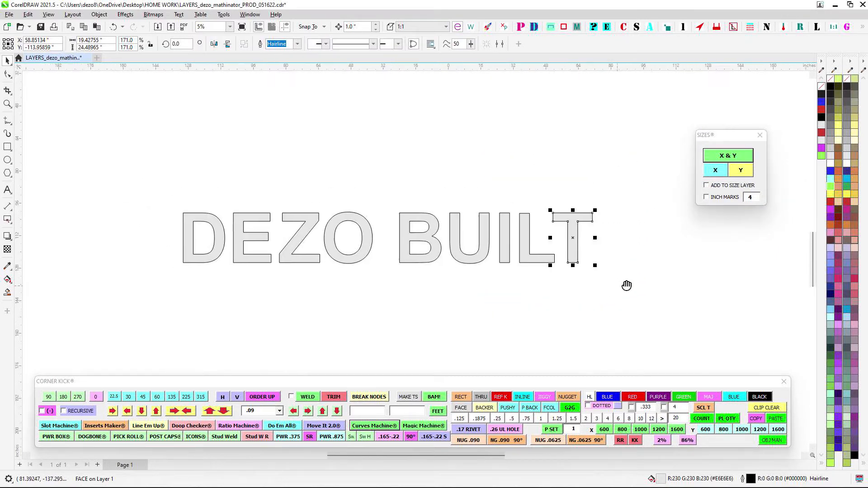
drag(124, 167, 641, 284)
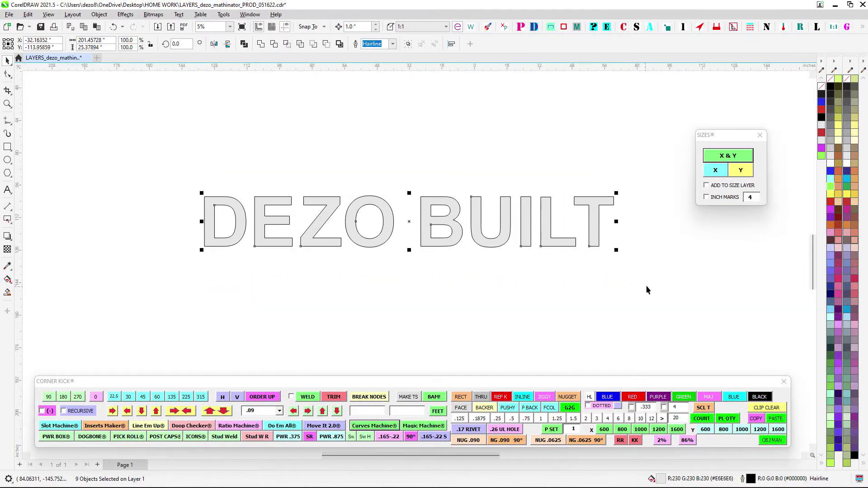
drag(180, 147, 637, 317)
drag(346, 168, 418, 302)
- Select the T of BUILT and add its Y size label beside it with the Sizes window
scroll(484, 180, up, 2)
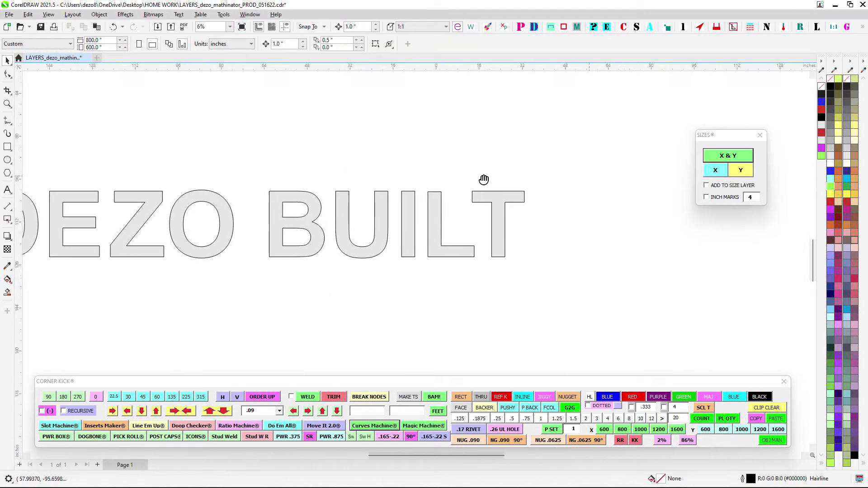
click(492, 223)
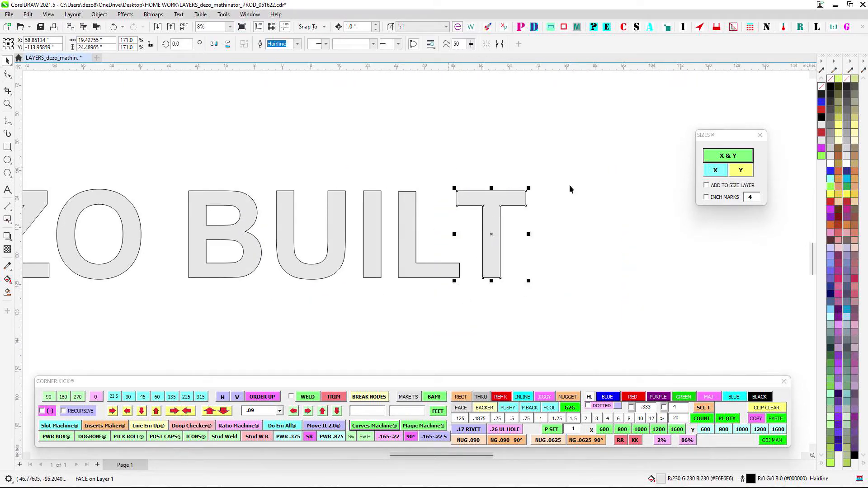
click(739, 171)
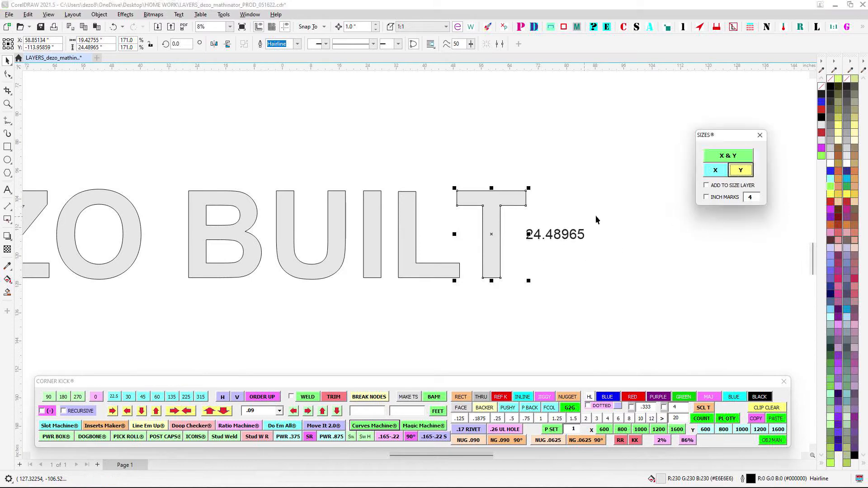
scroll(525, 256, up, 2)
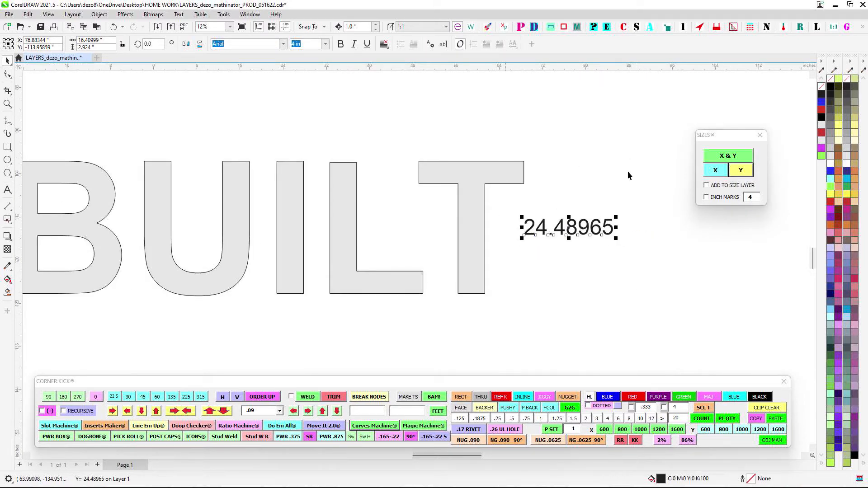
drag(649, 156, 643, 198)
- Add the X size label above the B of BUILT and move that label slightly higher
drag(362, 182, 629, 131)
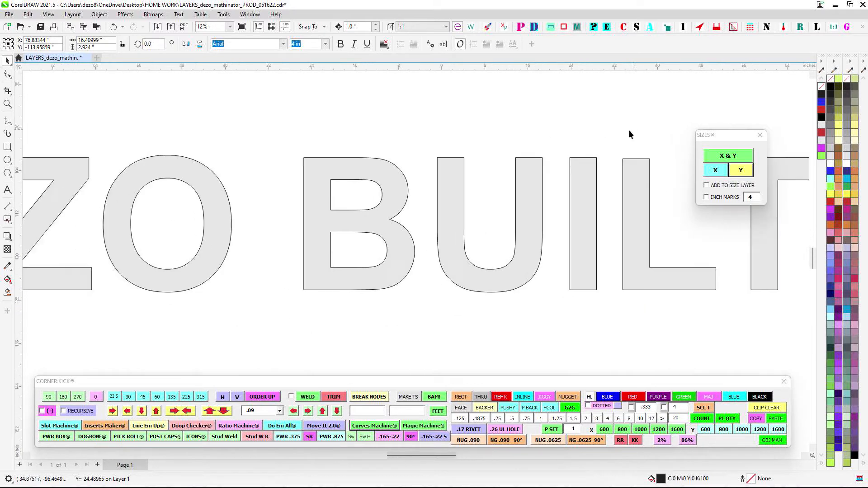
drag(264, 132, 438, 337)
click(715, 170)
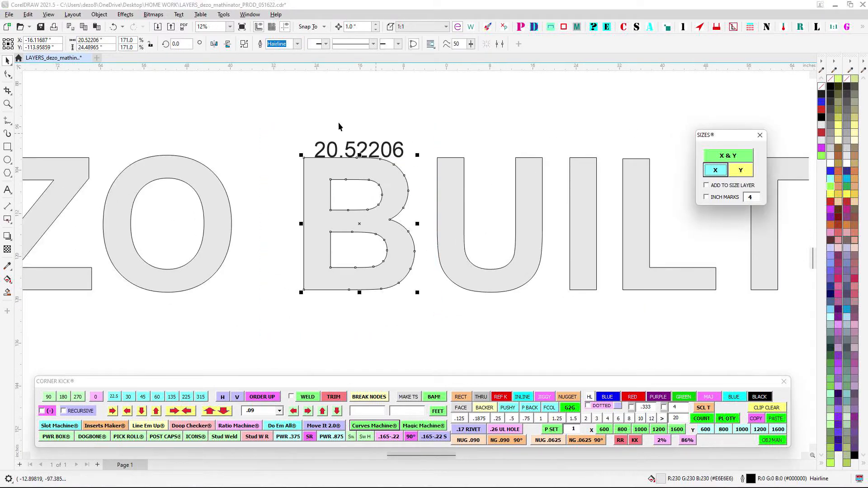
drag(266, 118, 484, 176)
drag(364, 134, 353, 129)
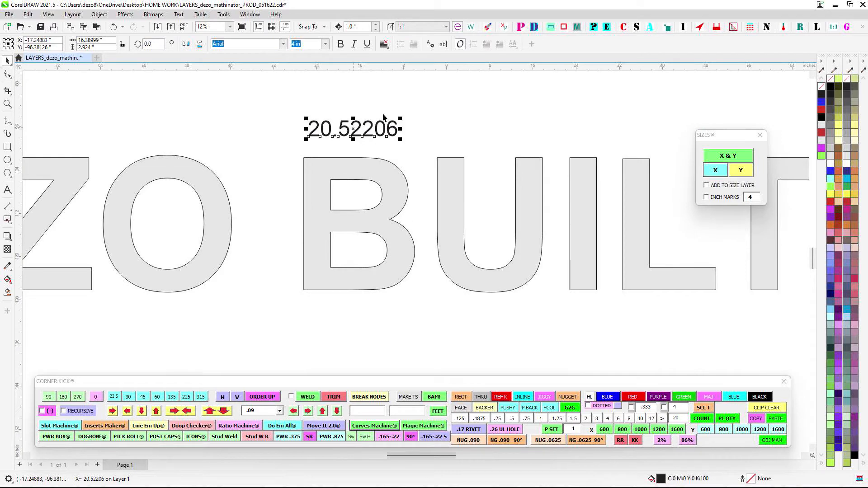
- Marquee-select the size label above the B and the one beside the T in turn
scroll(389, 110, down, 1)
drag(427, 98, 402, 216)
scroll(392, 228, down, 1)
drag(319, 215, 487, 257)
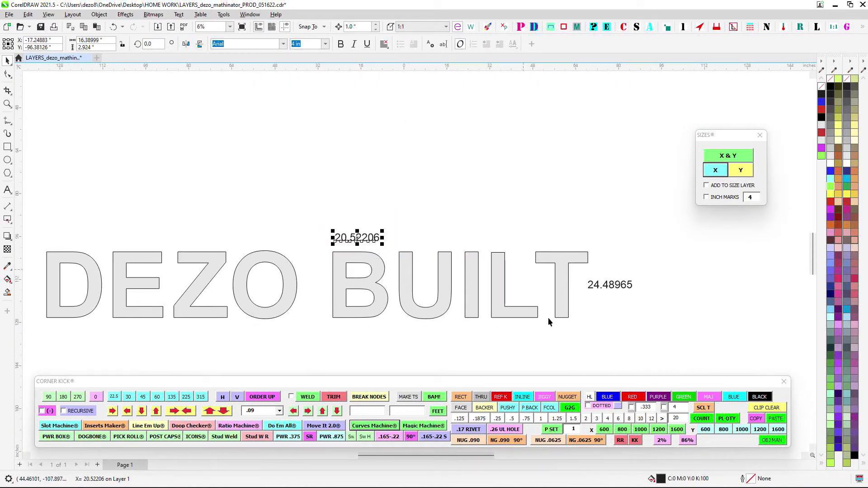
drag(585, 275, 651, 310)
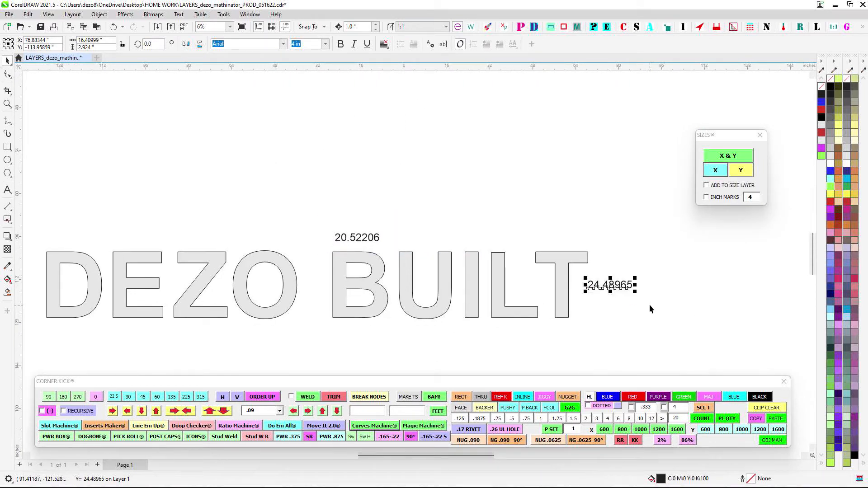
drag(290, 216, 426, 262)
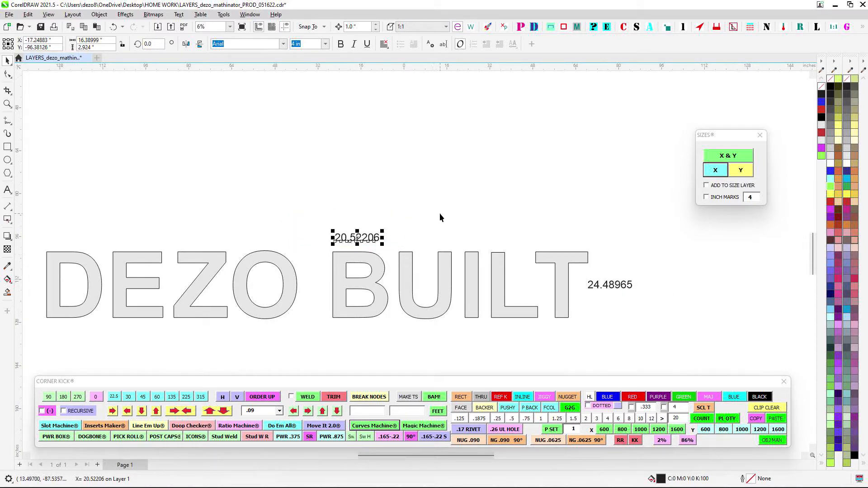
drag(277, 217, 431, 260)
- Delete the Y size label beside the T and the X size label above the B
drag(583, 278, 643, 321)
key(Delete)
drag(288, 214, 461, 275)
key(Delete)
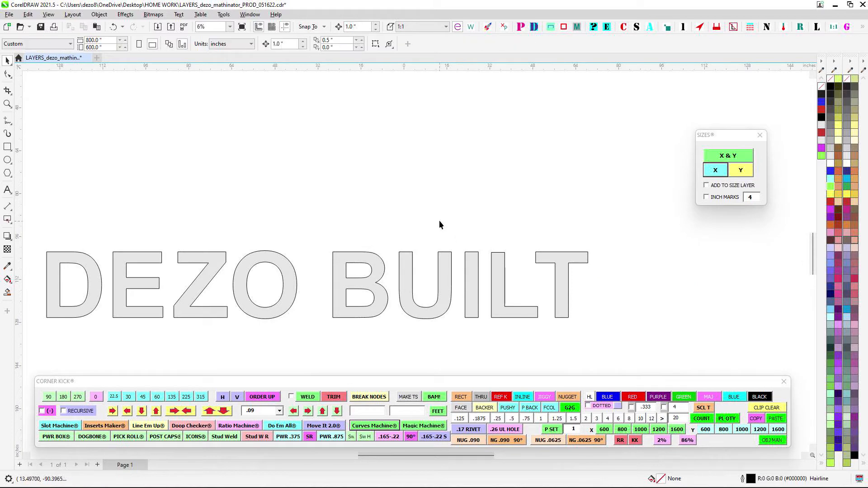
- Close the Sizes window
scroll(481, 183, down, 2)
scroll(579, 194, up, 3)
drag(492, 205, 558, 135)
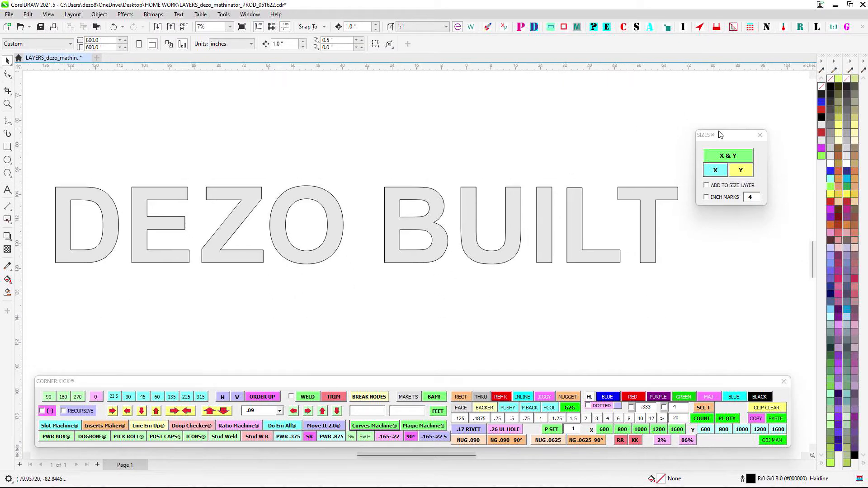
click(722, 132)
click(759, 135)
drag(541, 175, 560, 177)
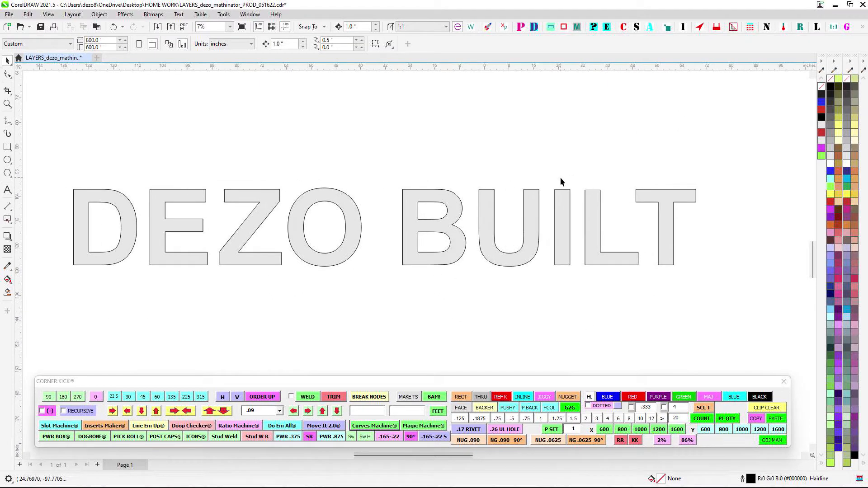
scroll(501, 132, down, 1)
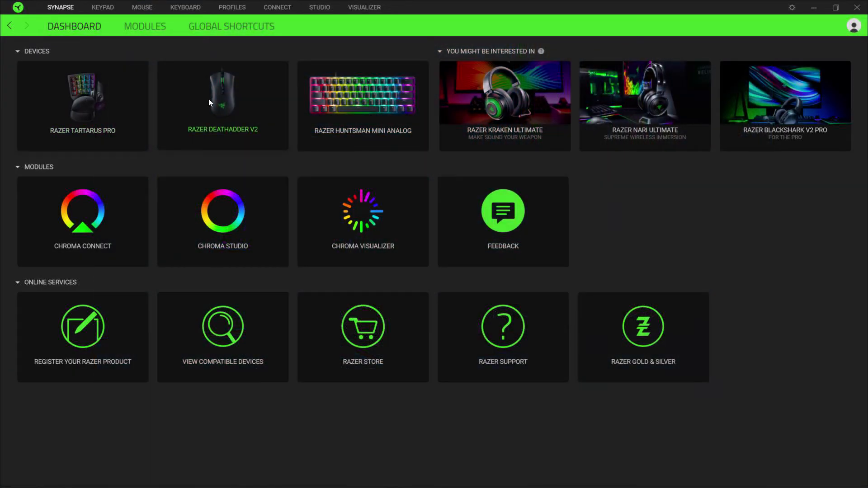
- Switch to Razer Synapse and examine the key assignments of the Razer Tartarus Pro in the CorelDRAW 2020 profile
click(80, 91)
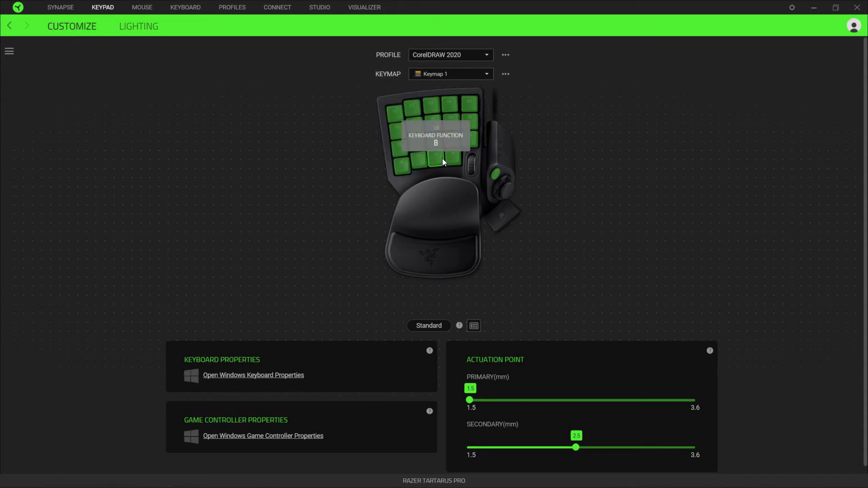
click(455, 158)
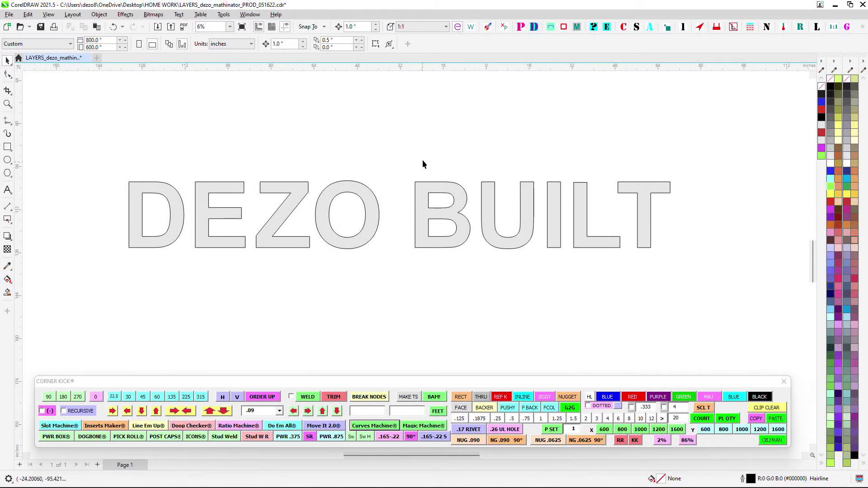
- Return to CorelDRAW, select the T of BUILT, and reopen the Sizes window to the right of the lettering
scroll(430, 154, down, 1)
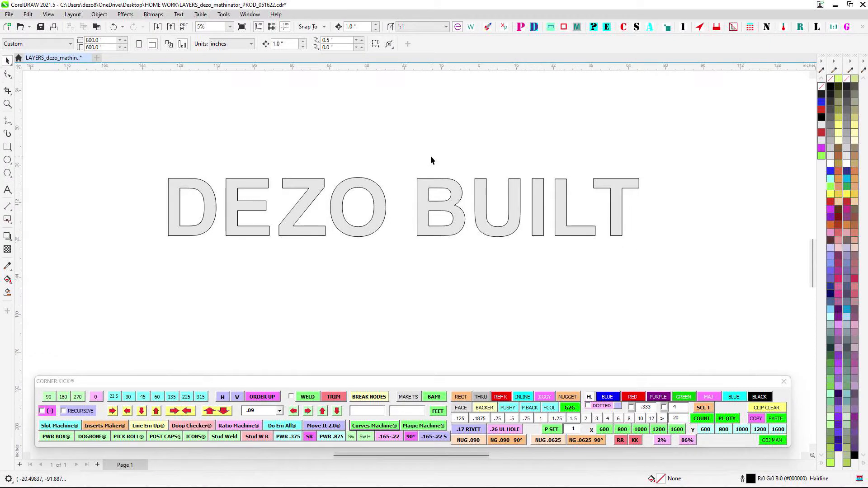
drag(430, 155, 421, 176)
drag(555, 173, 688, 290)
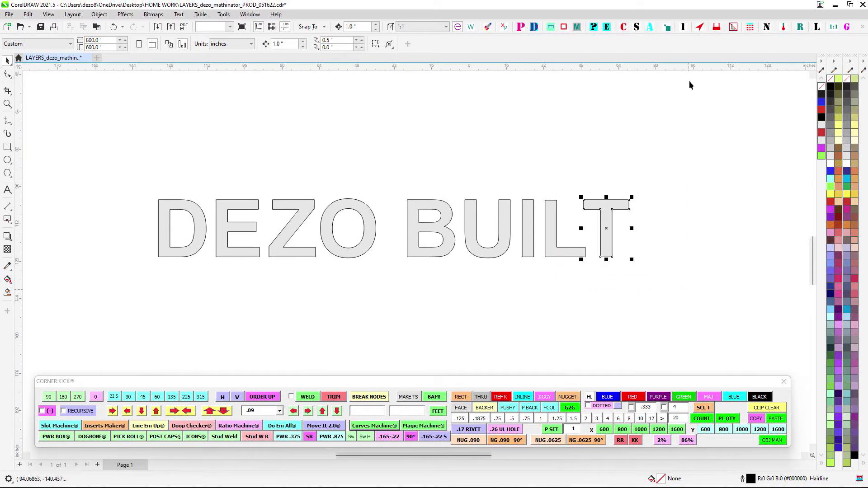
click(637, 27)
drag(867, 212, 777, 148)
- Add the Y size label beside the T again and select the new label
click(715, 207)
scroll(684, 215, up, 1)
click(641, 225)
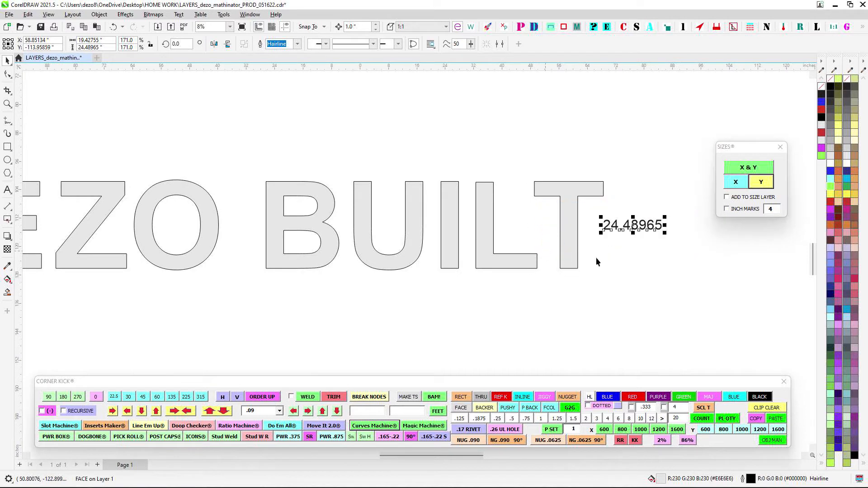
drag(652, 188, 547, 213)
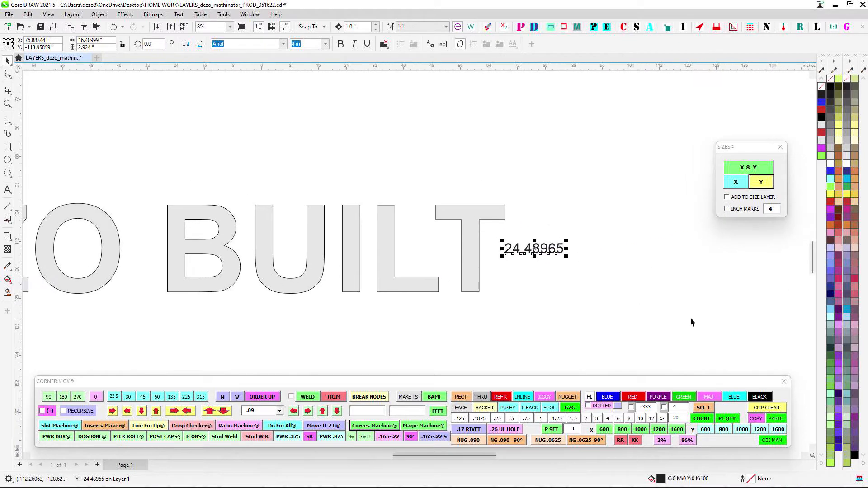
- Clear the selection and select the size label beside the T again
click(682, 304)
scroll(681, 298, down, 1)
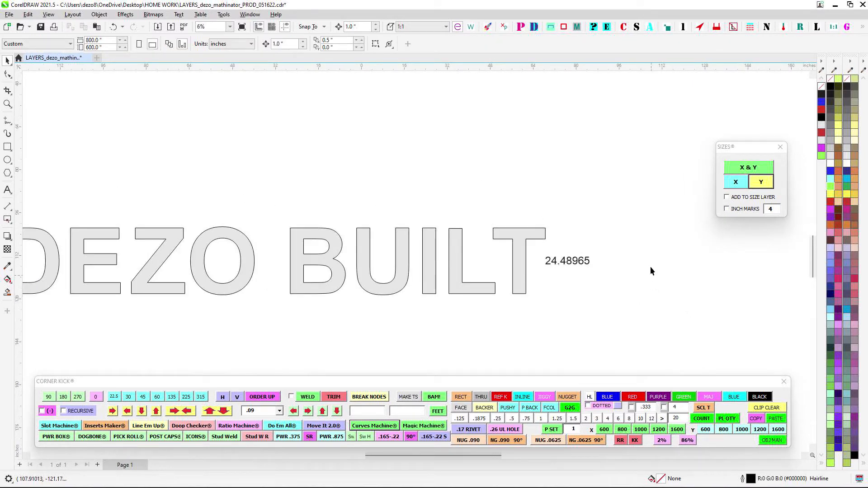
click(541, 293)
drag(573, 317, 598, 321)
scroll(598, 318, down, 1)
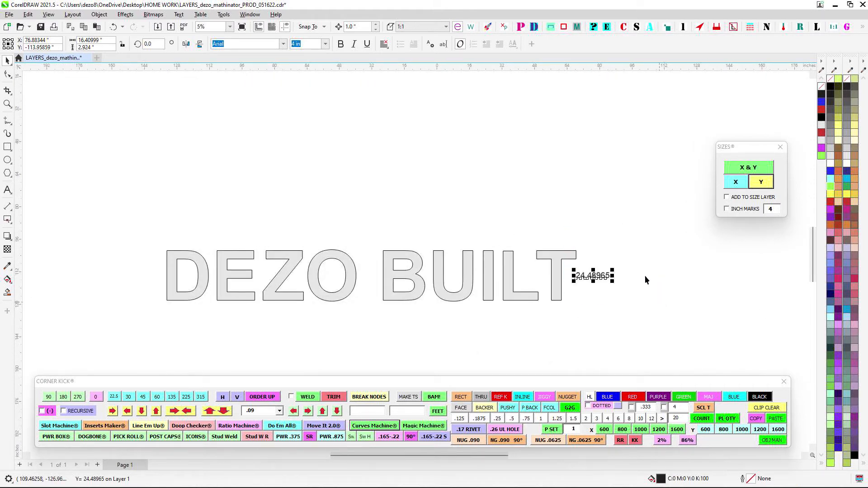
- Delete the Y size label beside the T
drag(581, 289, 576, 319)
scroll(627, 266, up, 1)
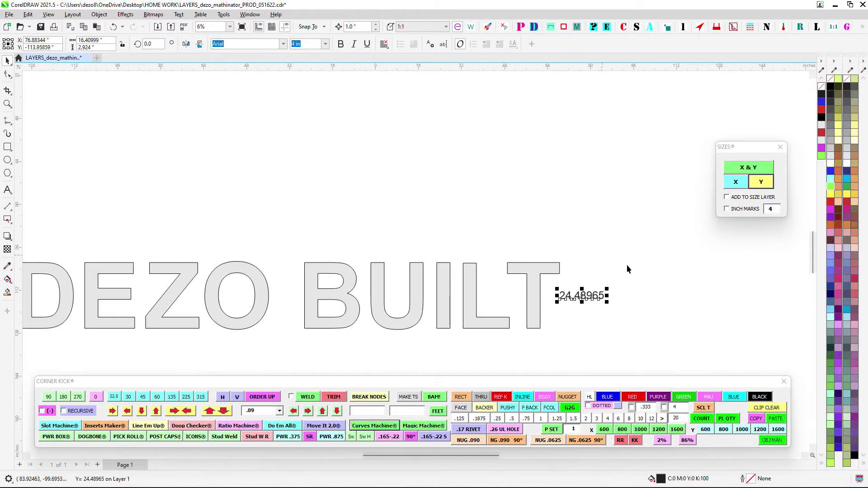
scroll(623, 317, down, 1)
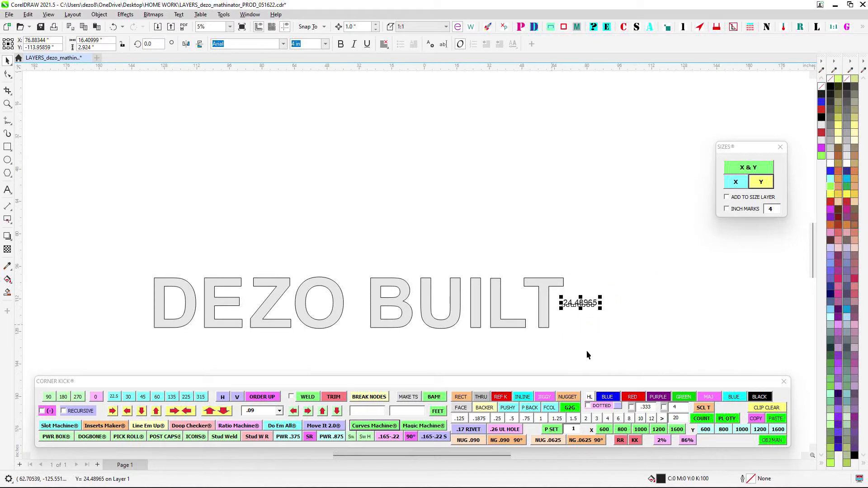
key(Delete)
drag(572, 260, 624, 198)
scroll(619, 197, down, 1)
drag(560, 179, 560, 190)
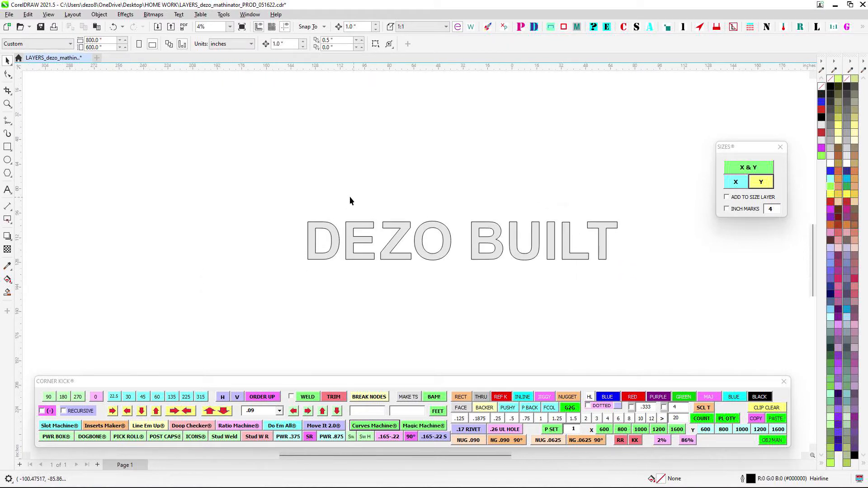
scroll(350, 201, up, 1)
drag(250, 191, 737, 316)
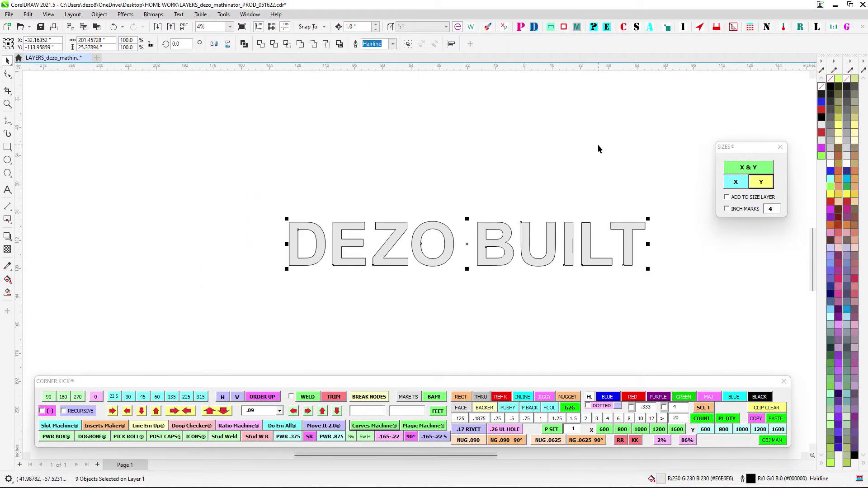
click(595, 149)
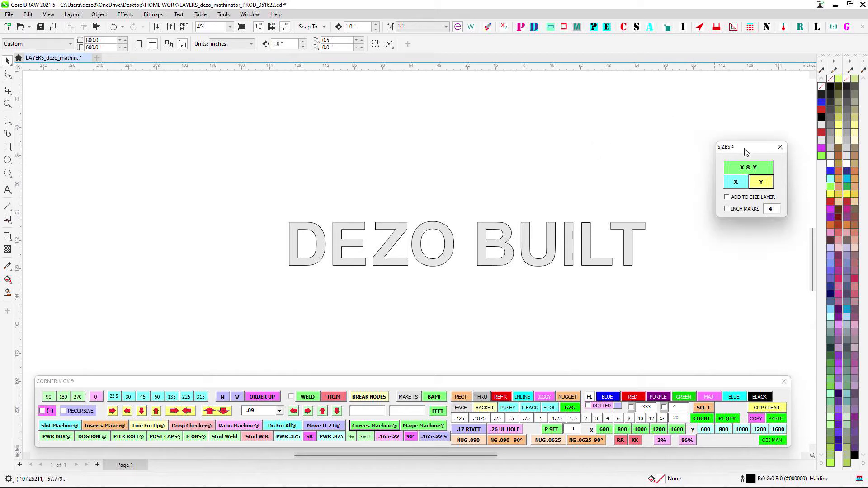
- Open the Curves Machine window to the right of the DEZO BUILT lettering and close the Sizes window
drag(745, 152, 686, 120)
drag(554, 225, 546, 204)
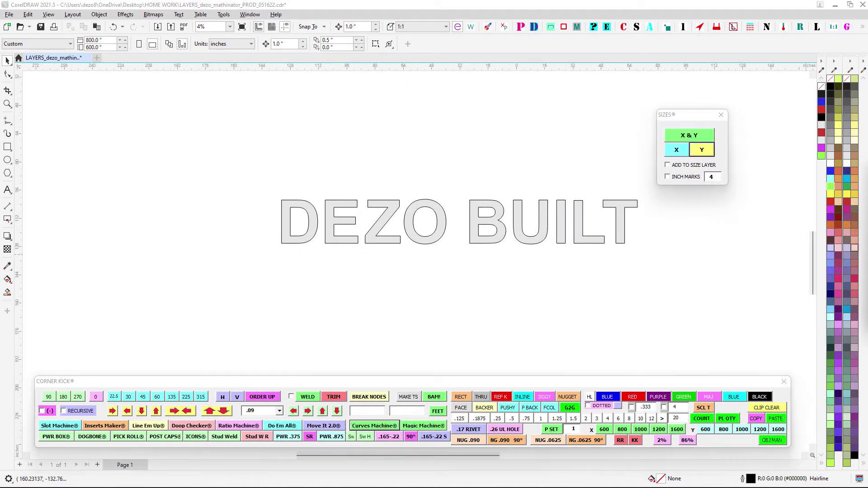
drag(867, 173, 711, 203)
drag(591, 157, 511, 135)
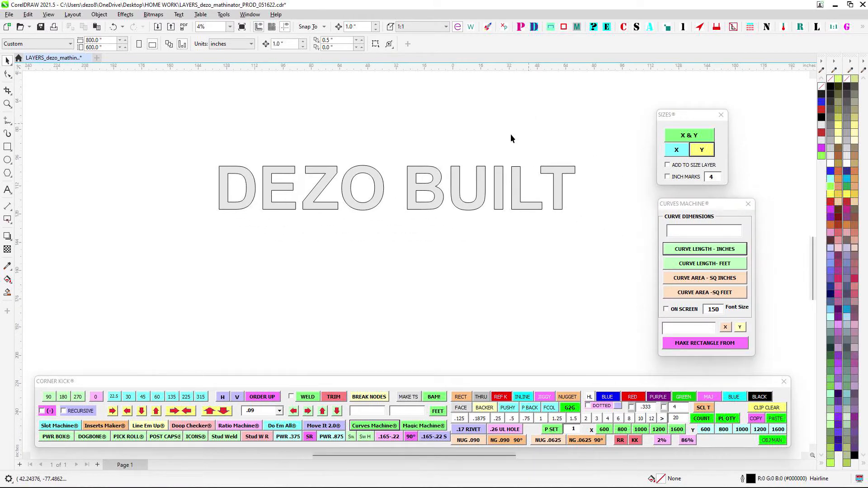
scroll(376, 156, up, 1)
drag(377, 148, 306, 137)
drag(708, 207, 757, 115)
click(720, 115)
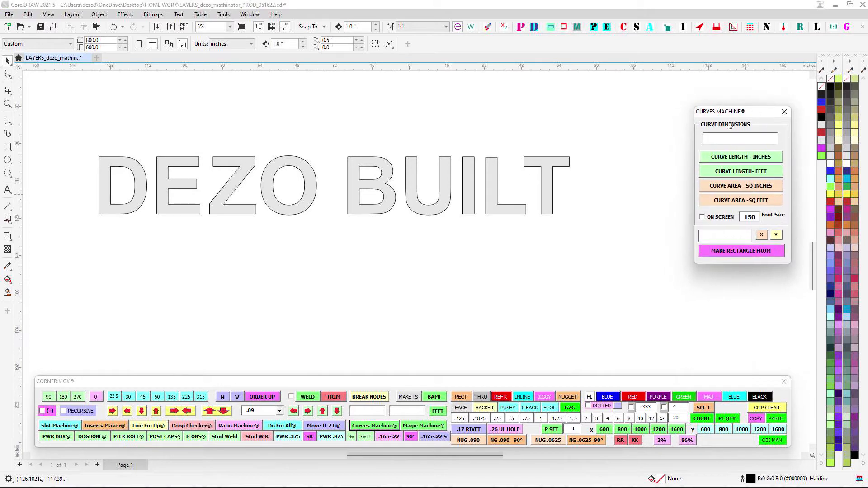
drag(618, 156, 658, 159)
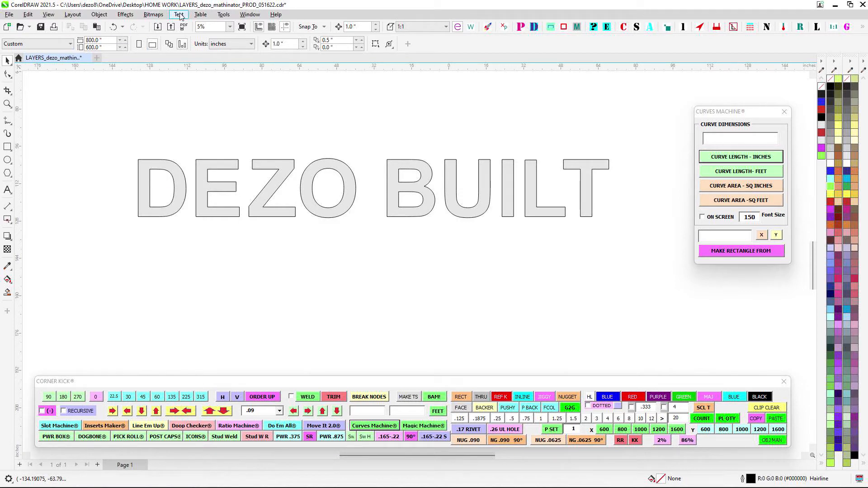
click(202, 16)
click(224, 17)
drag(735, 113, 725, 108)
scroll(636, 134, up, 1)
drag(633, 133, 572, 131)
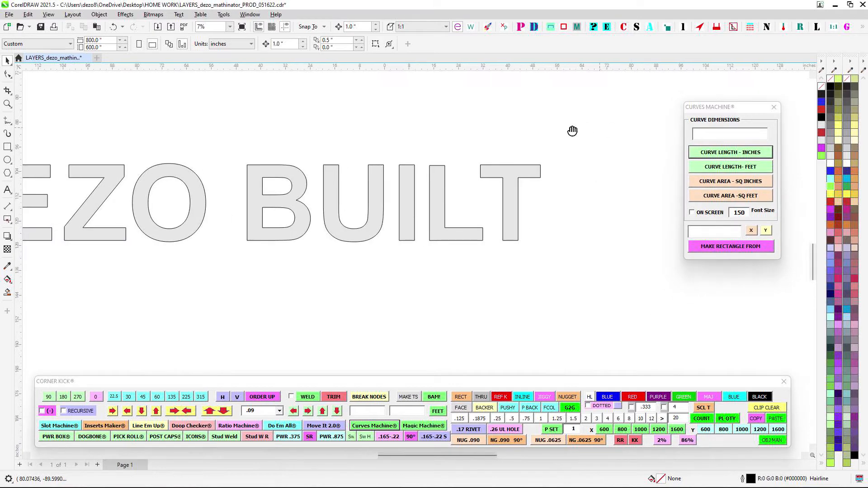
- Turn on On Screen in Curves Machine and add the T's curve area in square feet as a label to the right of the letter
scroll(570, 135, down, 1)
drag(490, 134, 570, 218)
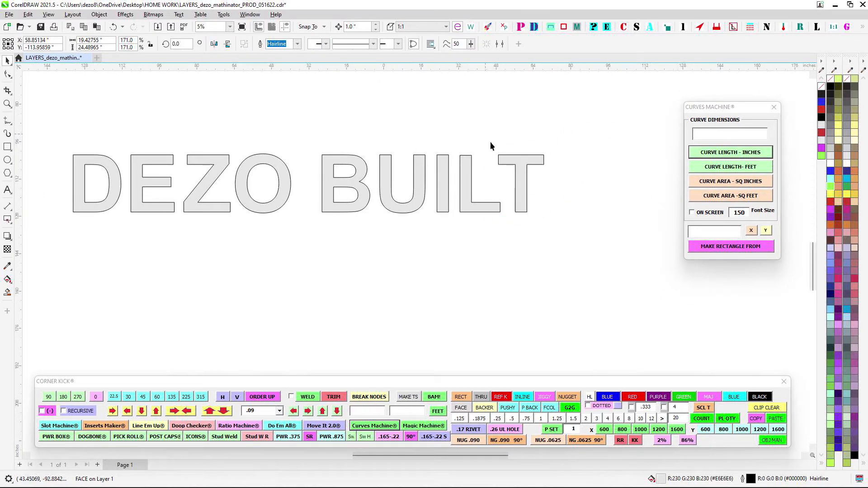
click(705, 213)
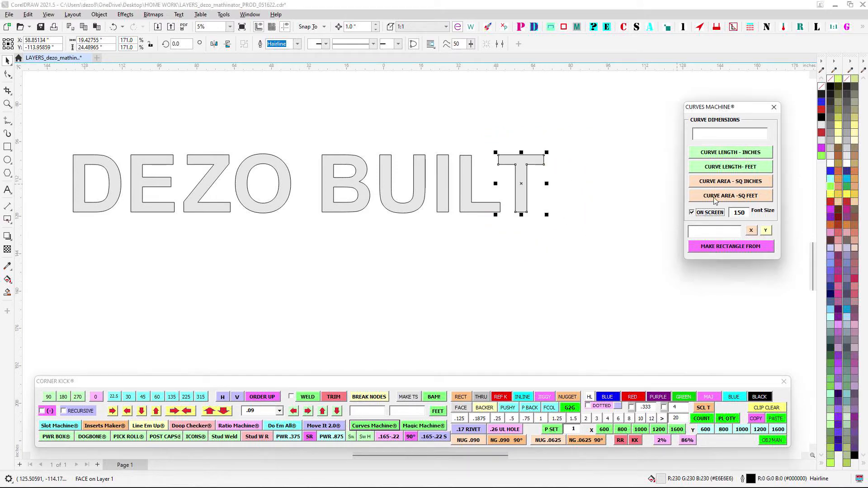
click(714, 196)
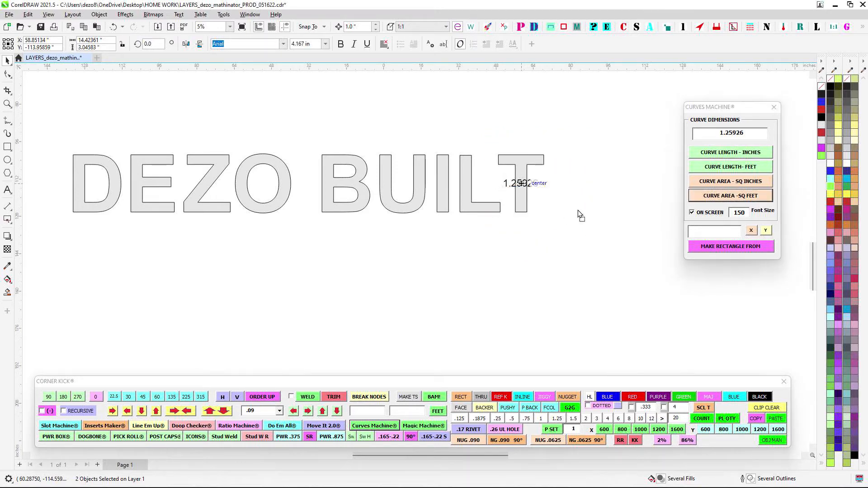
click(582, 188)
scroll(584, 190, up, 3)
key(Escape)
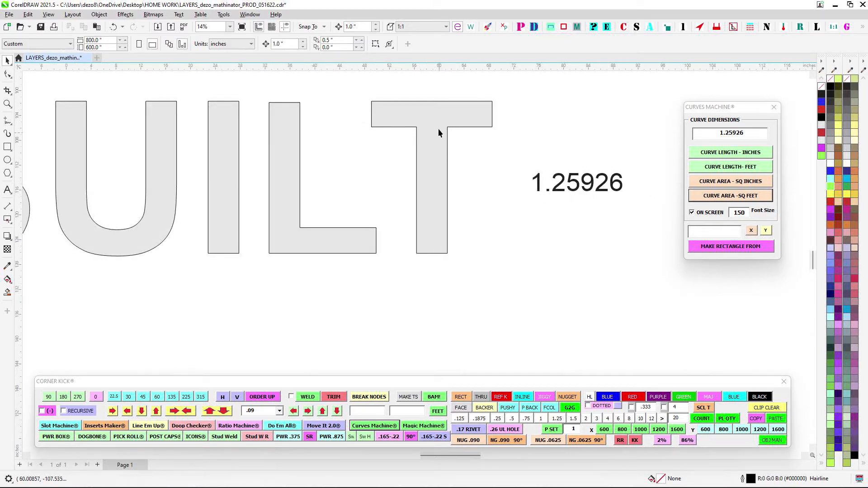
- Add the L's curve area in square feet as a label and move it below the letter
drag(558, 135, 561, 139)
scroll(561, 139, down, 1)
scroll(368, 142, down, 2)
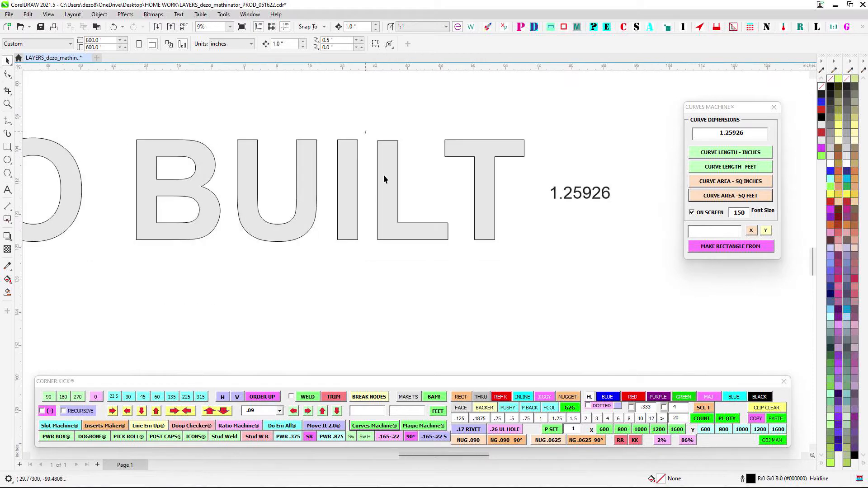
drag(365, 131, 458, 262)
click(763, 198)
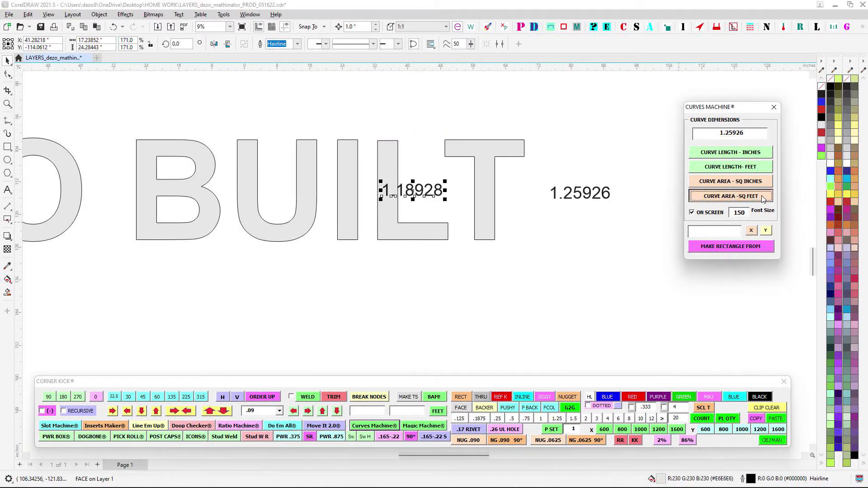
drag(416, 197, 415, 285)
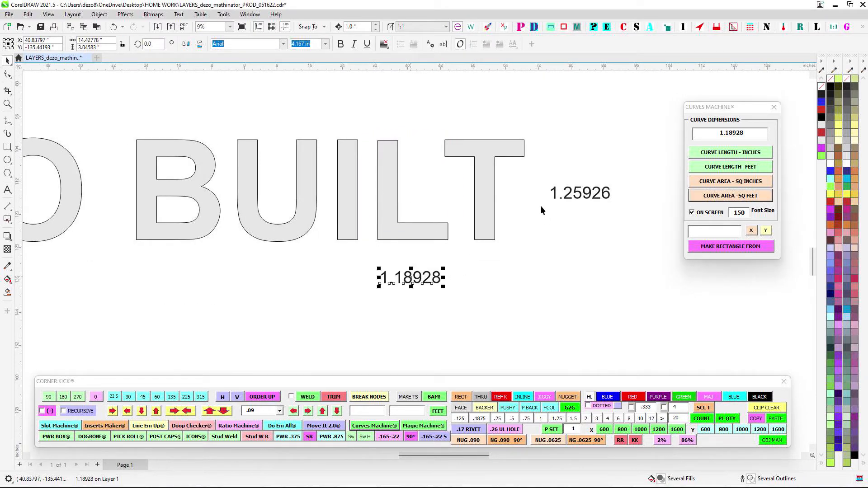
- Move the T's area label below the lettering and delete the area labels of both L and T
drag(531, 180, 538, 279)
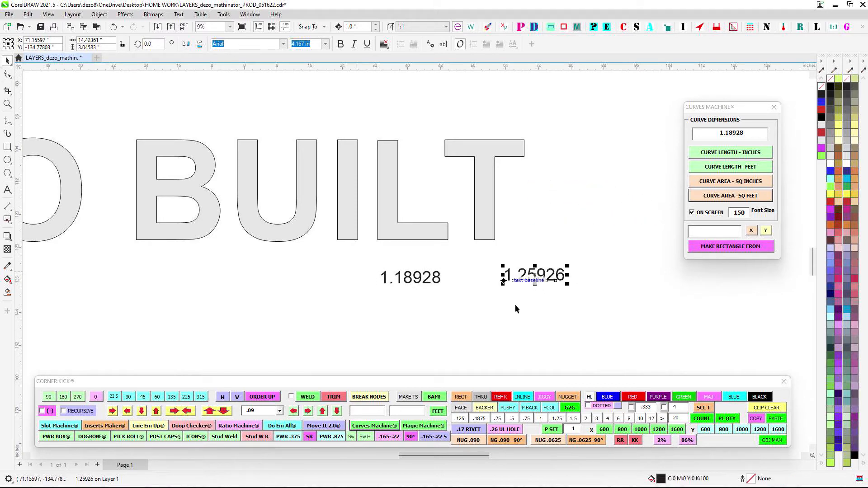
scroll(535, 316, down, 1)
drag(250, 211, 275, 185)
drag(433, 256, 642, 308)
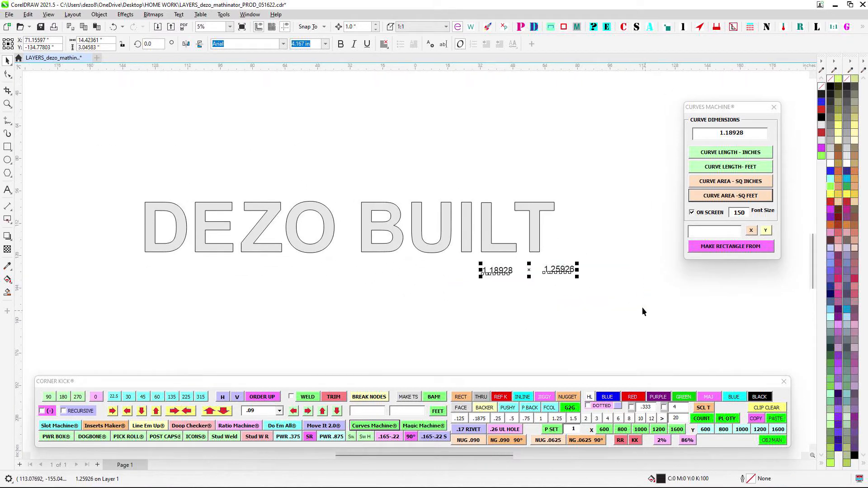
click(642, 307)
- Add on-screen square-foot area labels for all nine DEZO BUILT letters and nudge the labels just below the lettering
drag(121, 179, 642, 294)
click(728, 197)
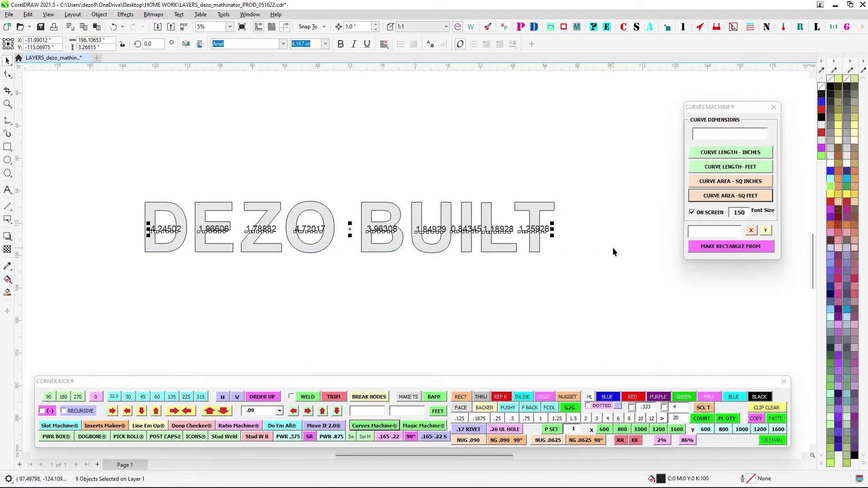
key(Down)
key(Down)
key(Down)
key(Down)
key(Down)
key(Down)
key(Down)
key(Down)
key(Down)
key(Down)
key(Down)
key(Down)
key(Down)
key(Down)
key(Down)
key(Down)
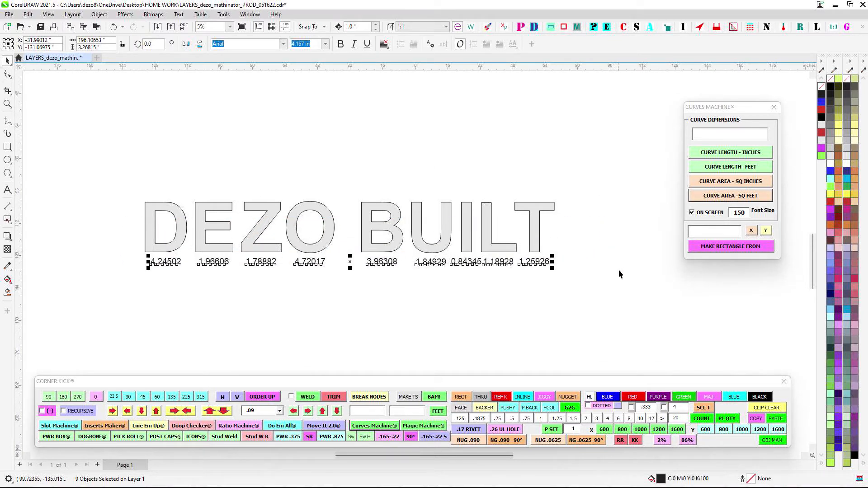
click(614, 310)
- Examine the square-foot area labels below the individual letters of DEZO BUILT
scroll(414, 253, up, 2)
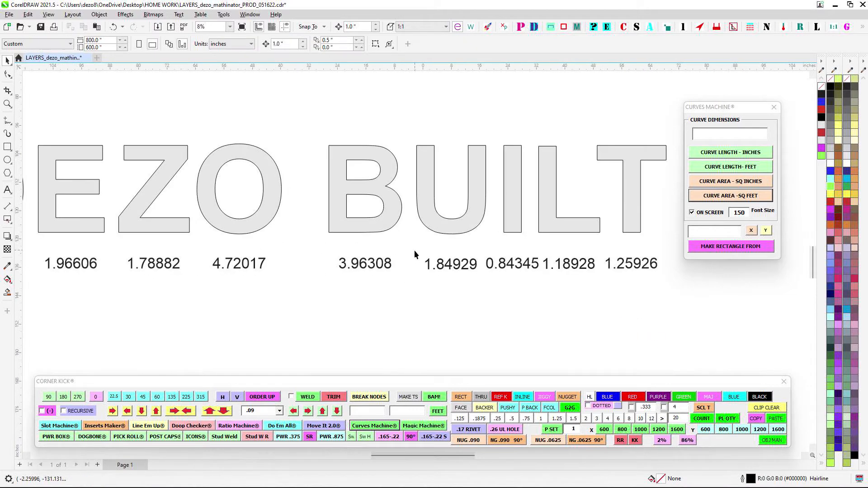
scroll(415, 253, down, 2)
drag(477, 304, 509, 317)
scroll(652, 273, up, 3)
drag(351, 311, 352, 311)
scroll(374, 322, down, 1)
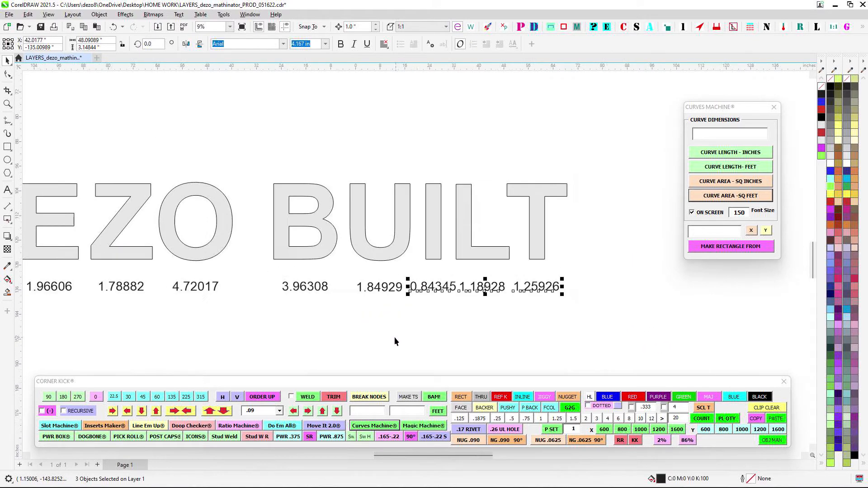
drag(395, 337, 486, 313)
click(502, 309)
scroll(270, 298, down, 2)
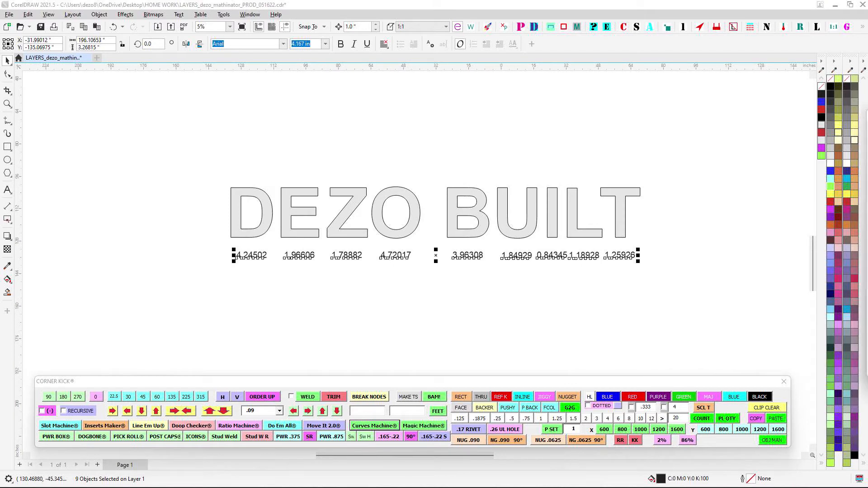
- Bring up the Channo Letter Machine window with its Standard options and delete the nine area labels below the lettering
drag(867, 118, 799, 107)
drag(407, 156, 320, 122)
drag(125, 192, 507, 263)
key(Delete)
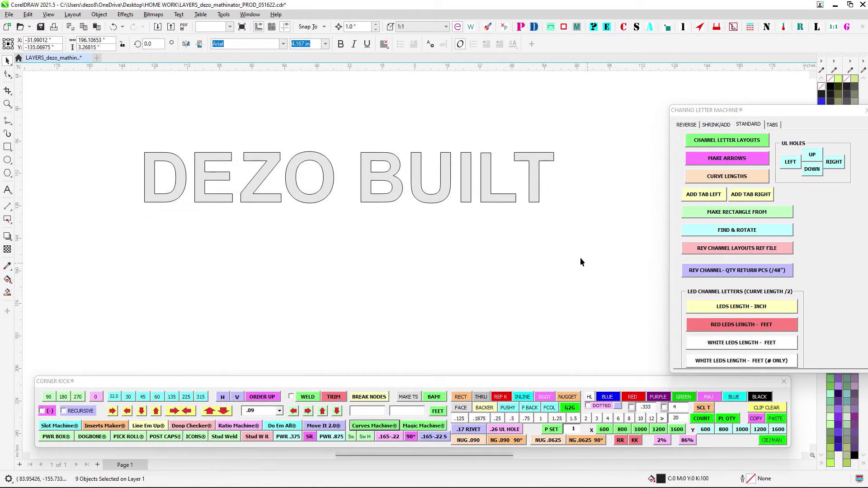
- Select all nine DEZO BUILT letters and examine the Standard options and LED length functions of the Channo Letter Machine
scroll(371, 127, down, 1)
drag(393, 128, 430, 158)
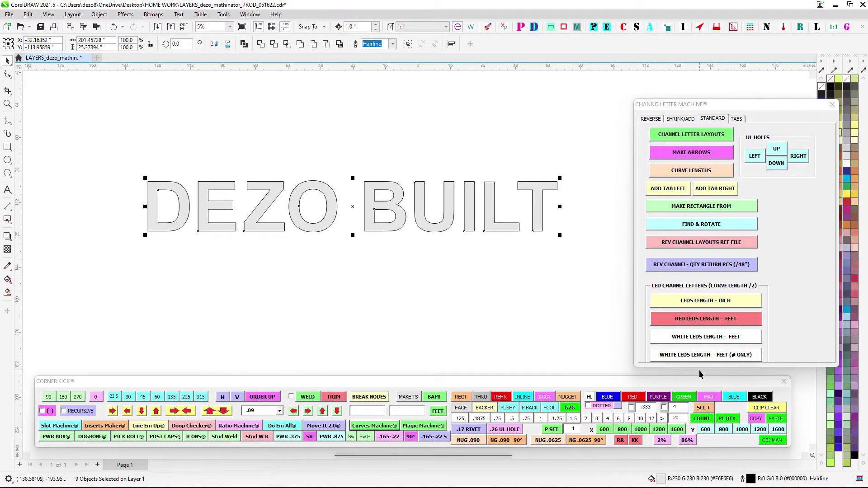
scroll(410, 161, down, 2)
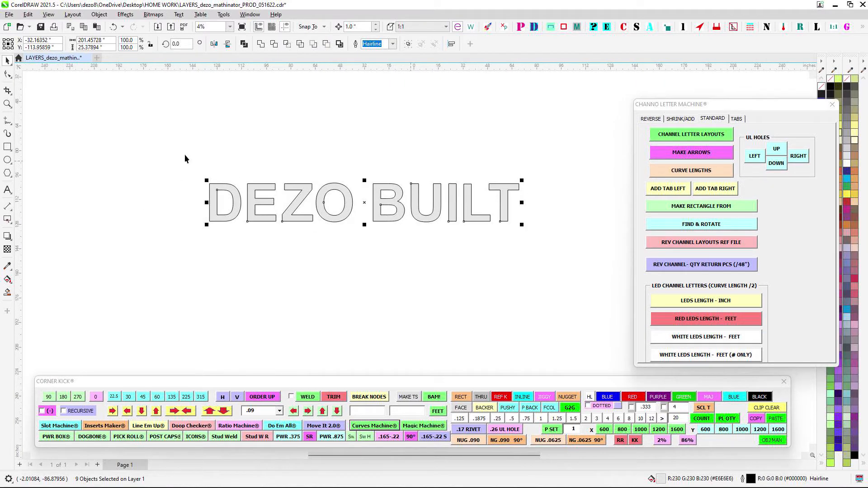
scroll(429, 162, up, 1)
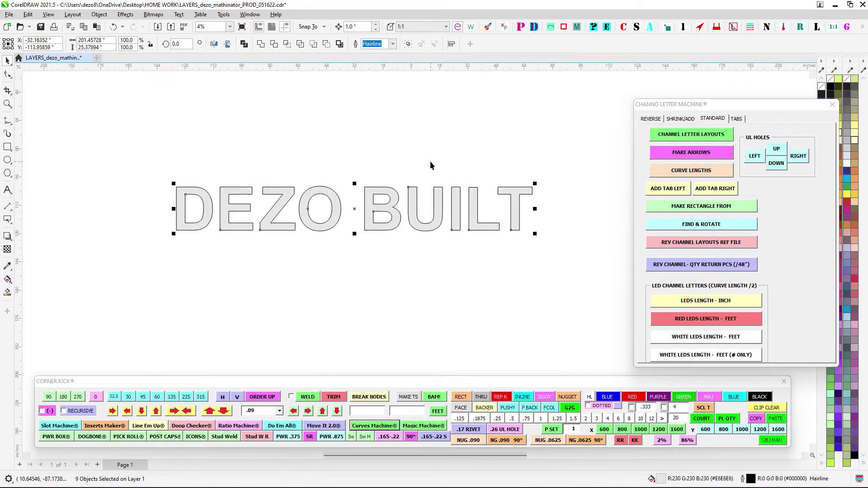
drag(605, 180, 560, 173)
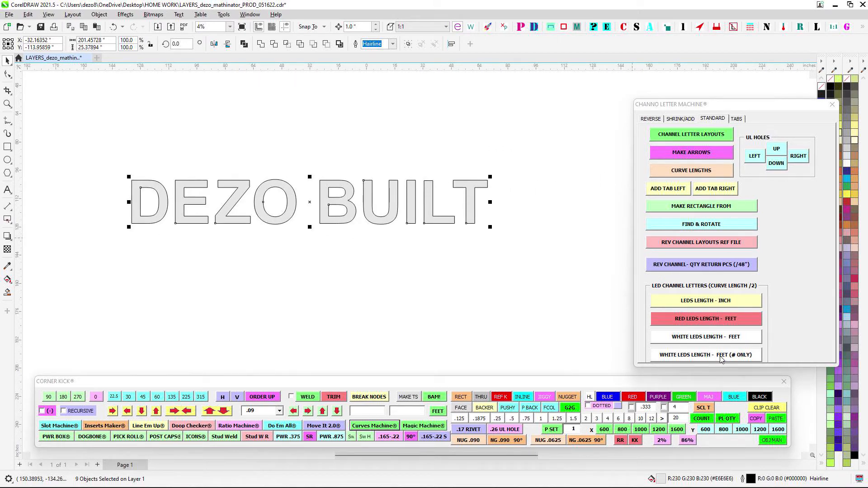
drag(151, 148, 230, 138)
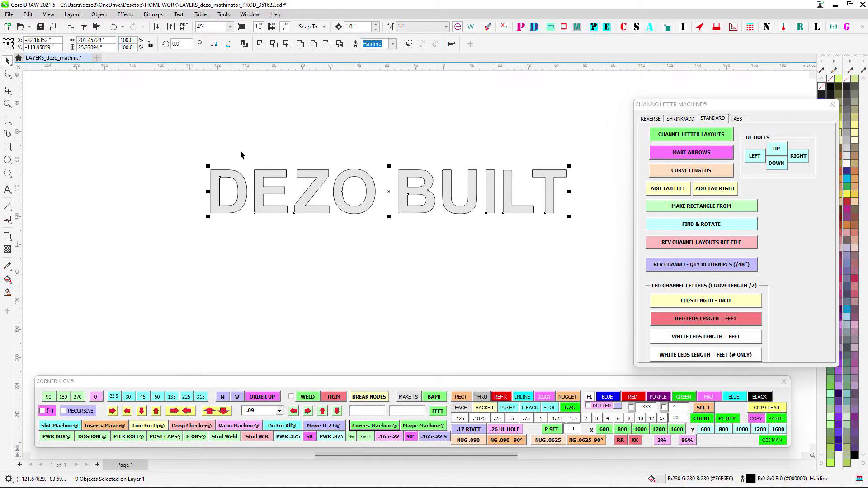
scroll(240, 154, up, 1)
scroll(264, 156, up, 2)
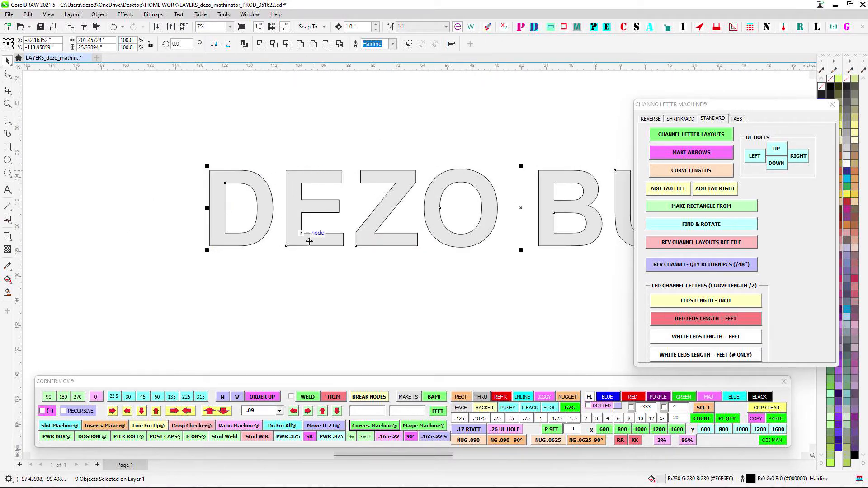
scroll(223, 162, down, 2)
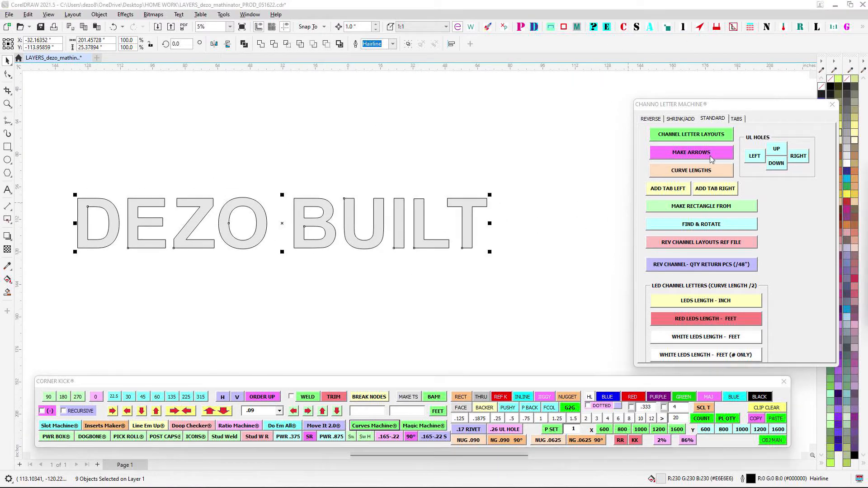
- Reopen Curves Machine beside the lettering and measure the curve length of the T in inches
click(377, 426)
drag(529, 130, 630, 134)
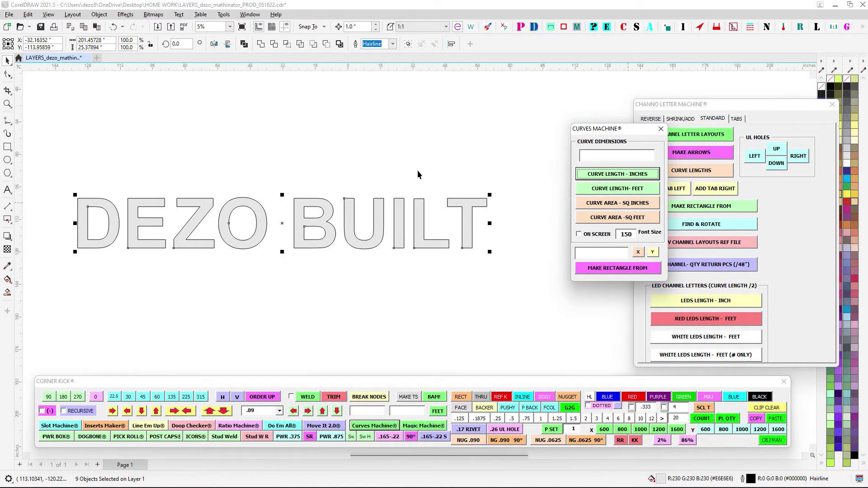
scroll(524, 261, up, 2)
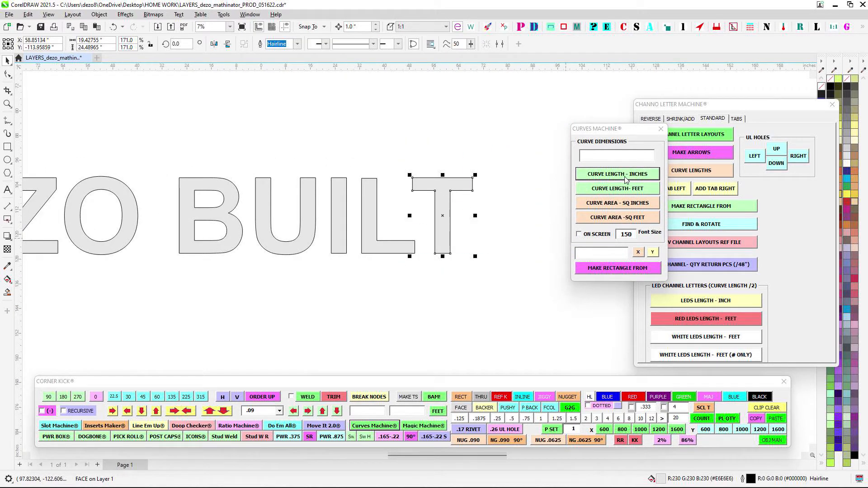
click(624, 179)
scroll(447, 151, up, 2)
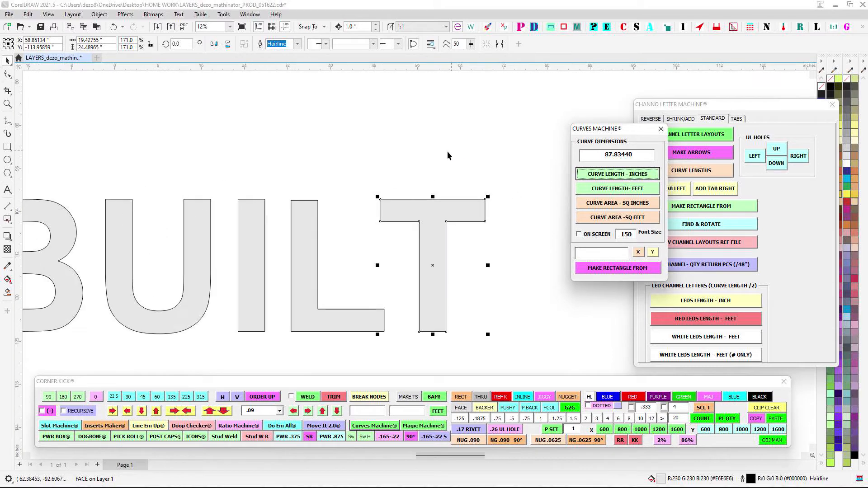
- Deselect the T, move the Curves Machine window clear of the DEZO BUILT lettering and close it
drag(447, 151, 407, 108)
drag(312, 118, 524, 348)
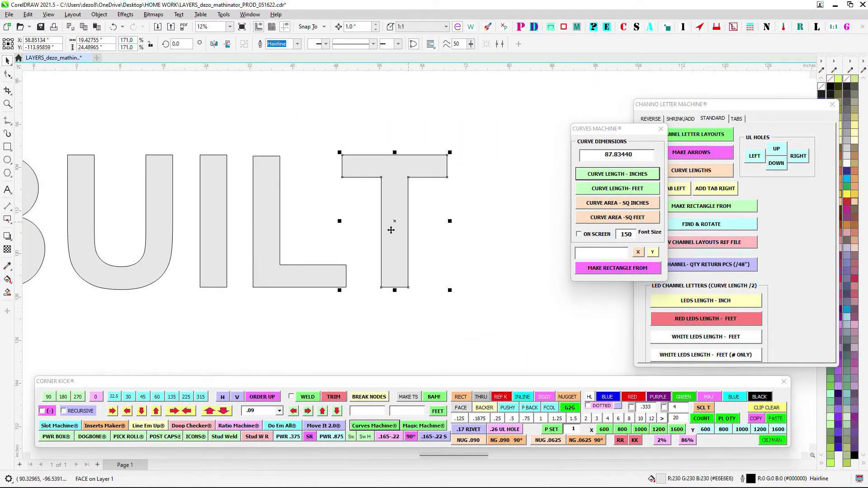
scroll(496, 113, down, 2)
drag(497, 113, 250, 344)
scroll(506, 192, down, 1)
drag(507, 192, 345, 212)
click(344, 211)
drag(635, 129, 565, 107)
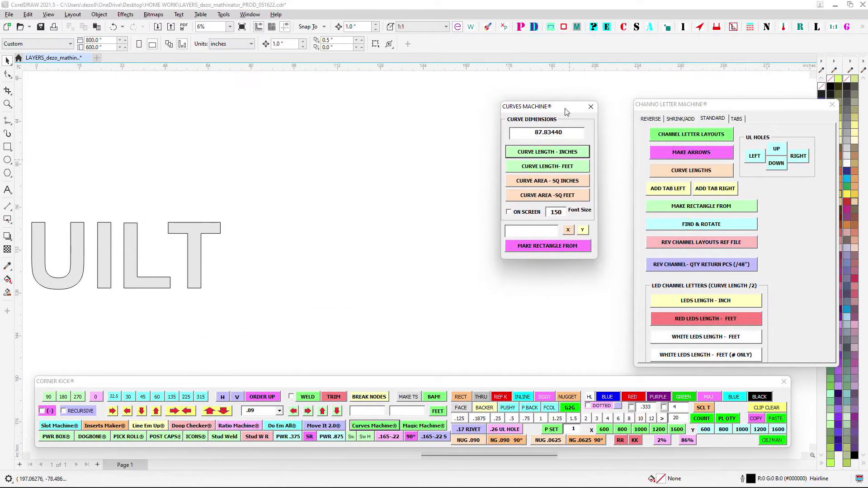
drag(334, 202, 485, 137)
scroll(162, 149, down, 2)
drag(162, 150, 349, 145)
scroll(349, 146, down, 1)
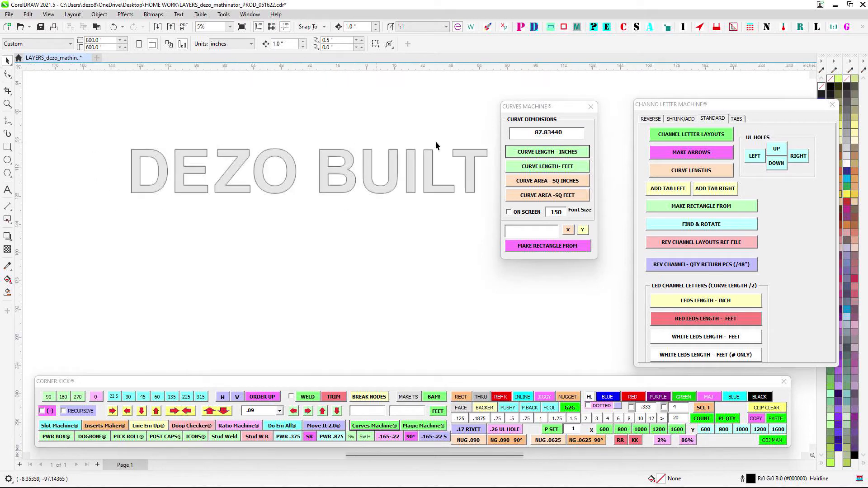
click(589, 107)
- Label all nine DEZO BUILT letters with their white LED lengths in feet, numbers only, and nudge the labels up slightly
drag(487, 232, 486, 233)
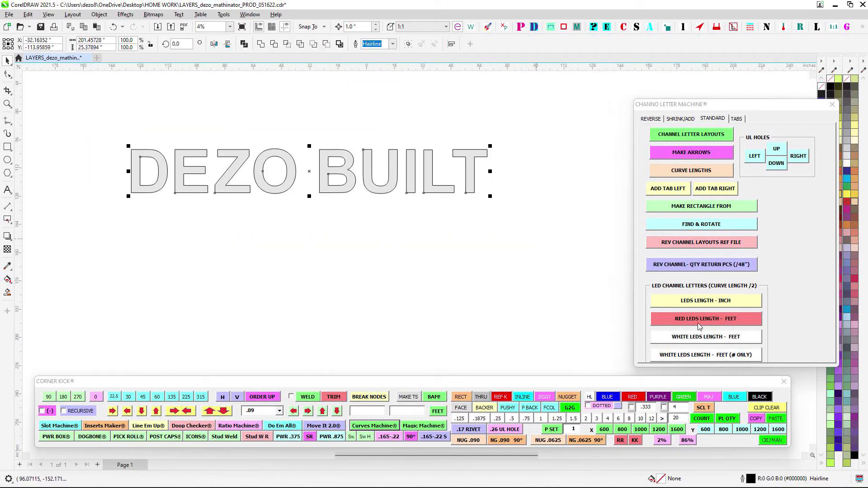
click(721, 354)
scroll(255, 117, up, 1)
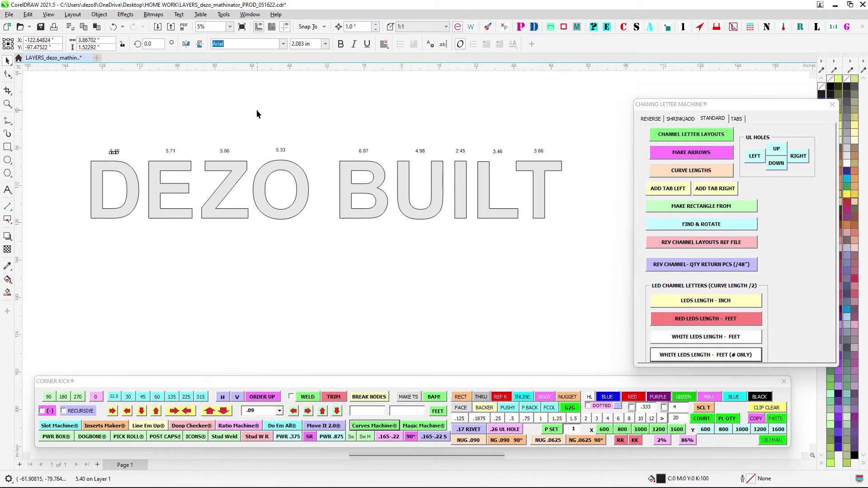
drag(93, 130, 573, 161)
key(Up)
key(Up)
click(573, 283)
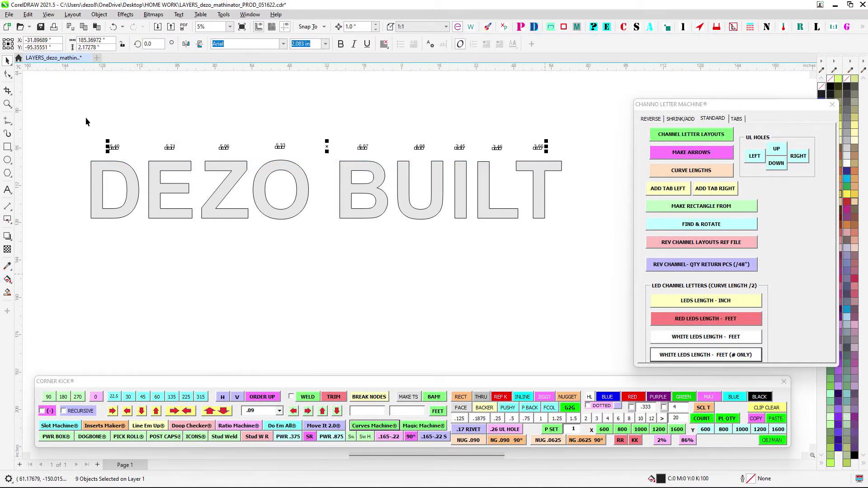
- Examine the white LED length labels above the individual letters of DEZO BUILT
scroll(86, 118, up, 2)
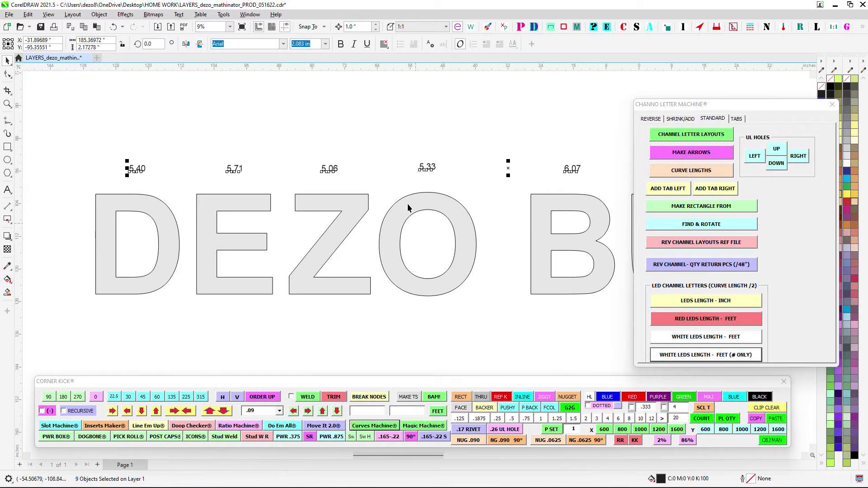
scroll(408, 203, down, 1)
drag(513, 148, 225, 180)
drag(423, 159, 482, 145)
scroll(570, 137, down, 1)
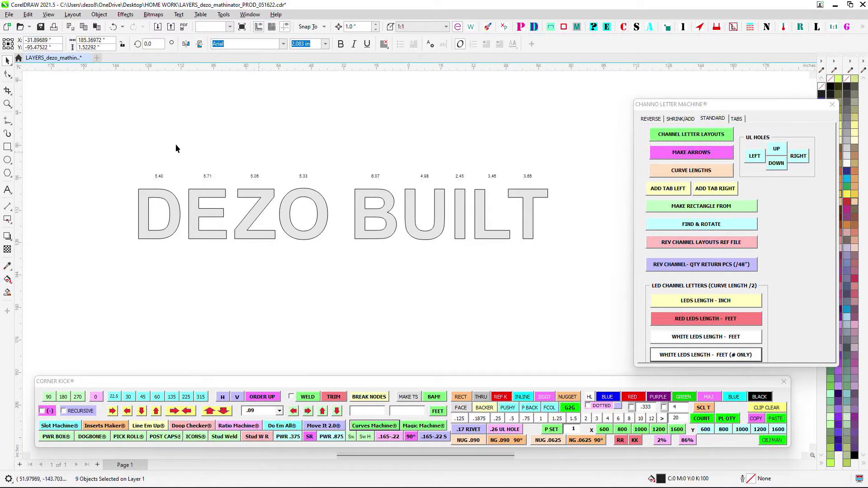
key(z)
drag(131, 151, 573, 199)
click(486, 151)
scroll(496, 163, up, 2)
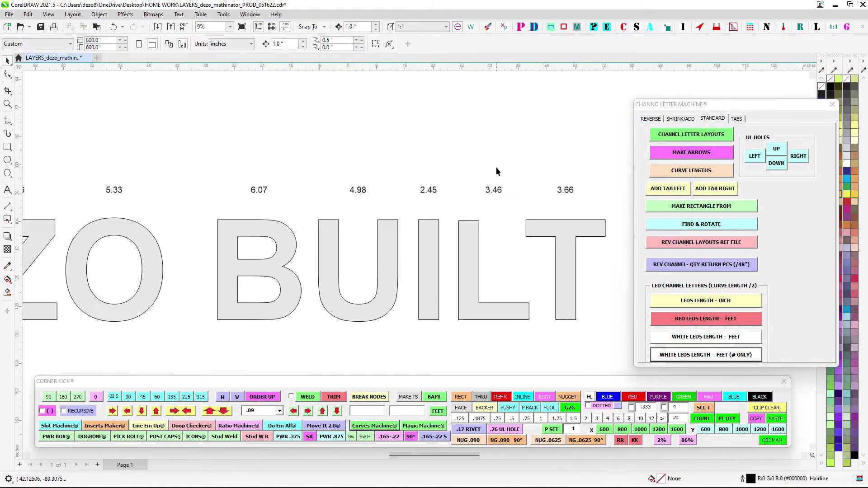
scroll(504, 163, down, 5)
- Place square-foot area labels below the nine letters and move the white LED length labels to a row beneath them
drag(174, 169, 584, 203)
click(296, 226)
drag(155, 197, 610, 276)
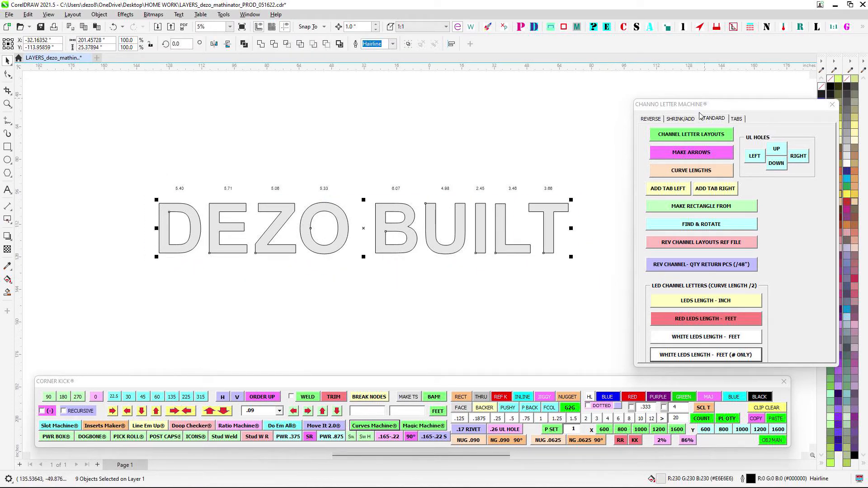
click(385, 428)
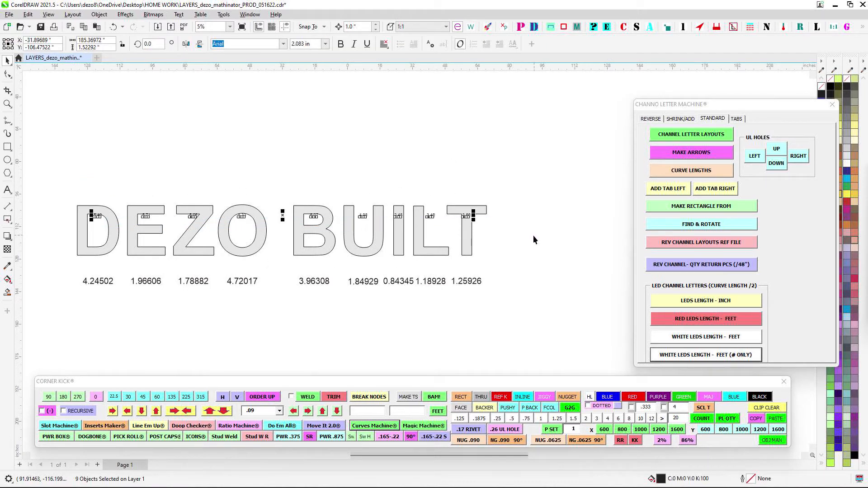
drag(98, 178, 582, 275)
click(463, 147)
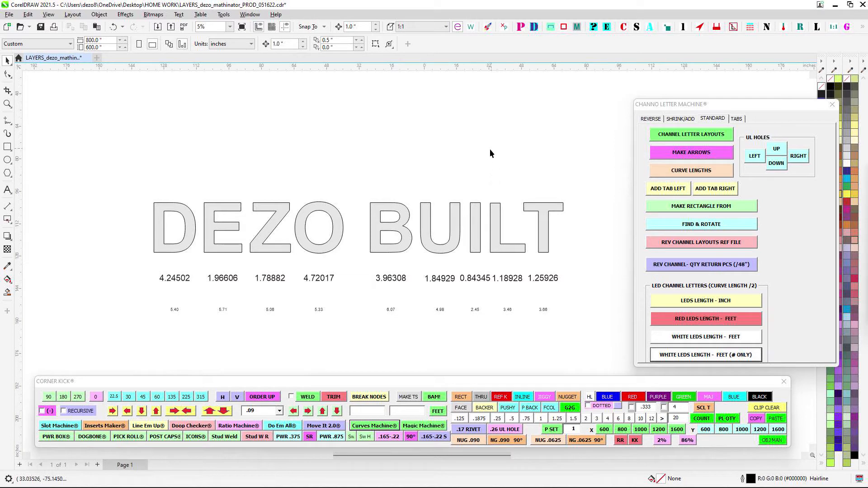
- Label all nine letters with their reverse-channel quantity of 48" return pieces and set those labels' text size to 4 in
drag(124, 190, 587, 274)
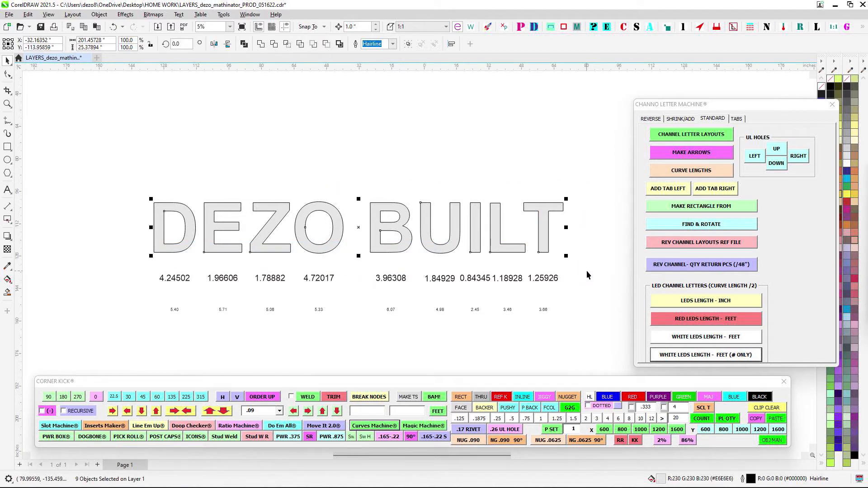
click(578, 248)
drag(437, 282, 586, 262)
scroll(427, 188, down, 1)
drag(136, 195, 614, 270)
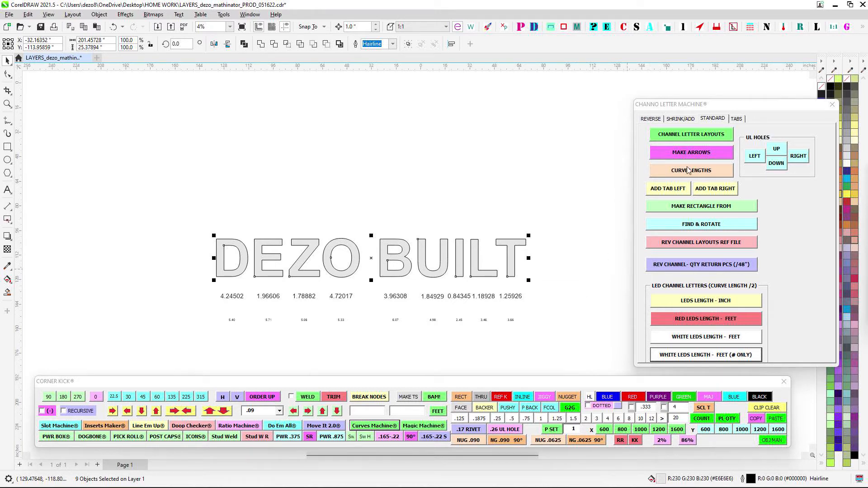
drag(711, 104, 642, 77)
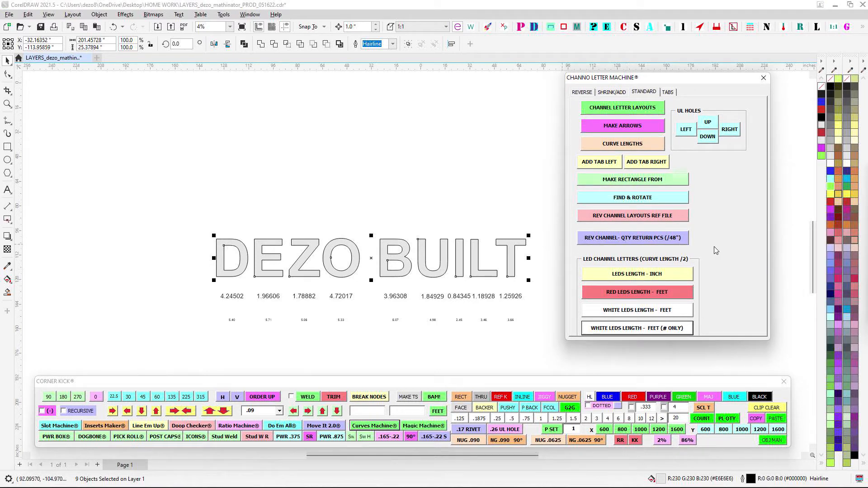
click(683, 244)
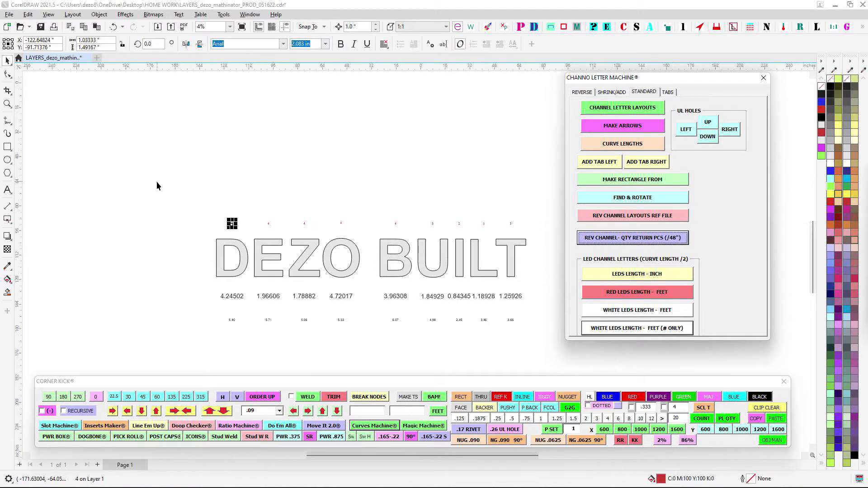
drag(528, 232, 529, 233)
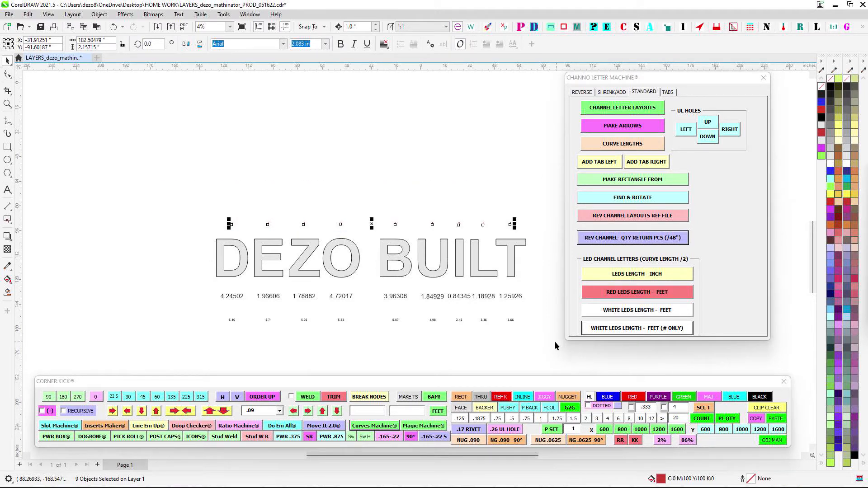
click(607, 418)
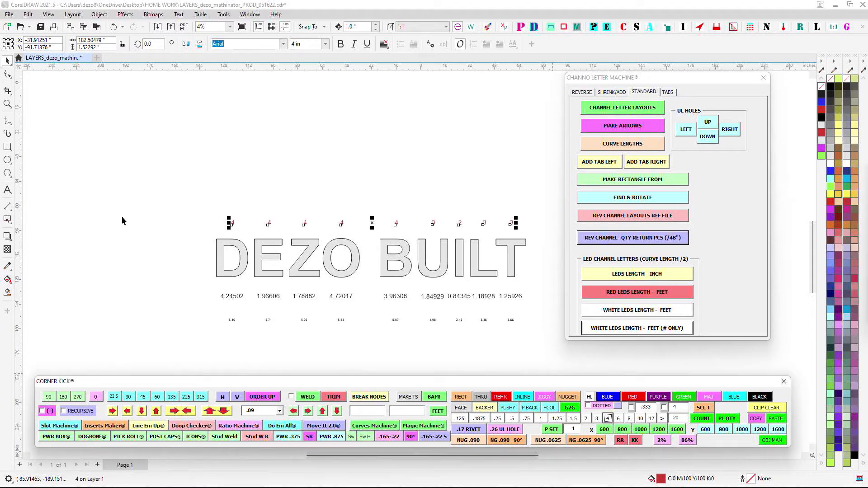
- Examine the red return-piece counts above the letters, singling out the count over the T
scroll(554, 244, up, 1)
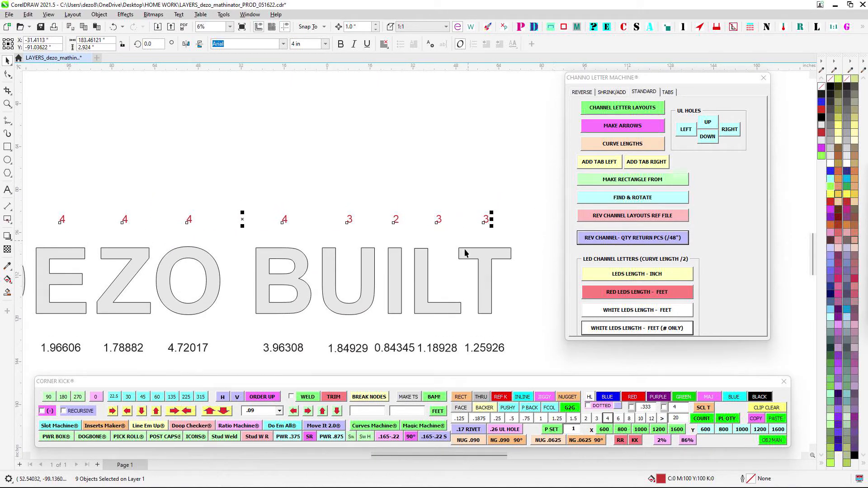
click(437, 166)
scroll(479, 211, up, 1)
scroll(482, 213, up, 1)
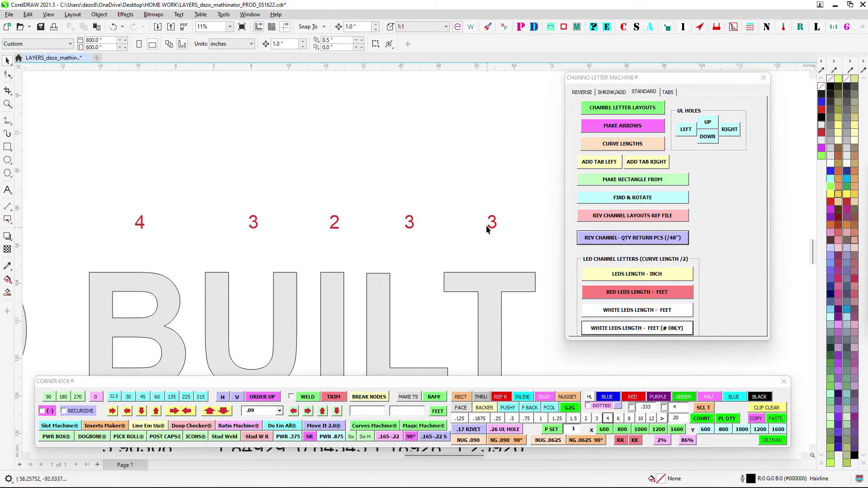
scroll(495, 221, down, 1)
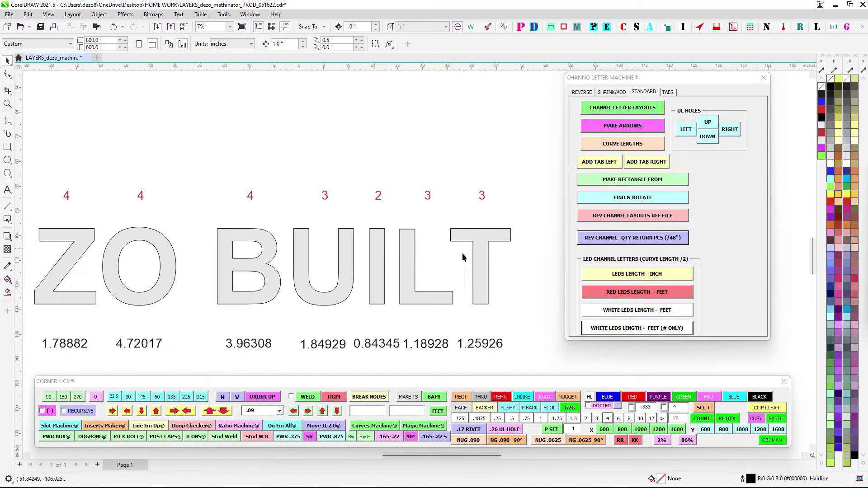
scroll(475, 249, down, 2)
scroll(454, 227, up, 3)
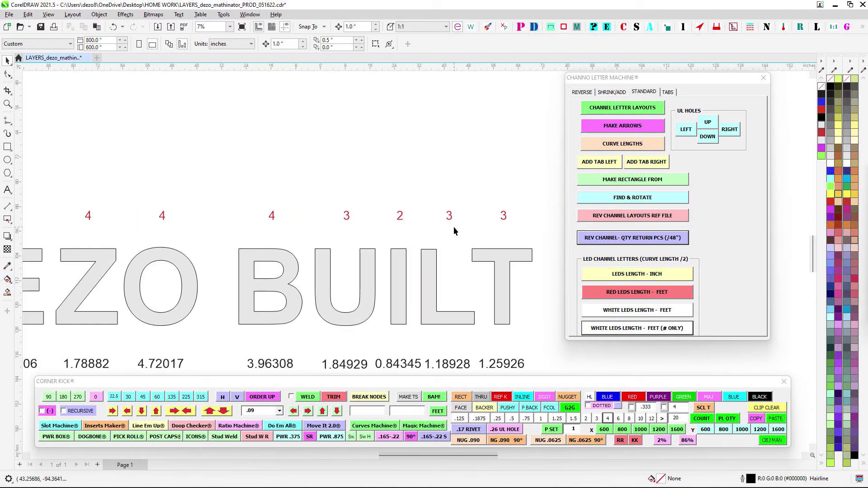
scroll(455, 212, down, 2)
scroll(472, 197, up, 1)
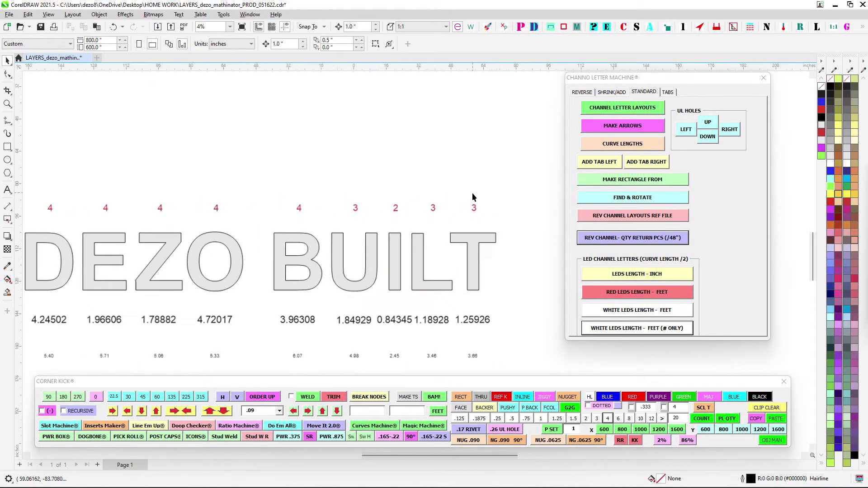
click(473, 207)
scroll(475, 208, down, 1)
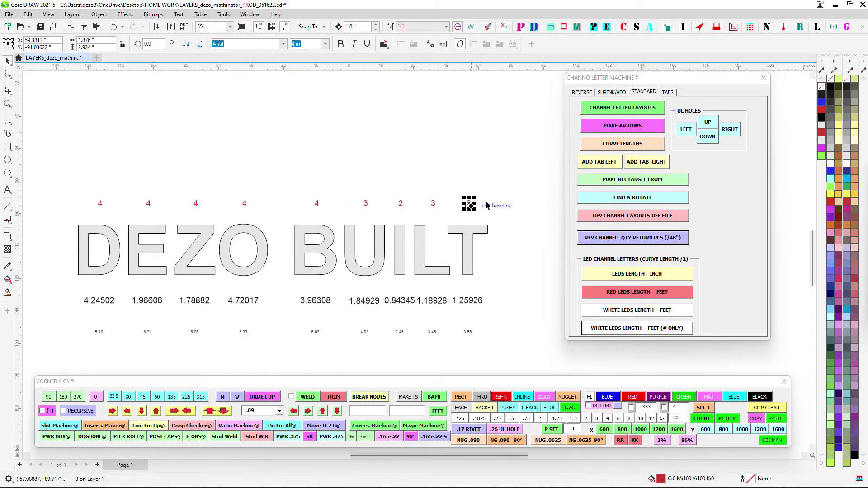
scroll(167, 167, down, 1)
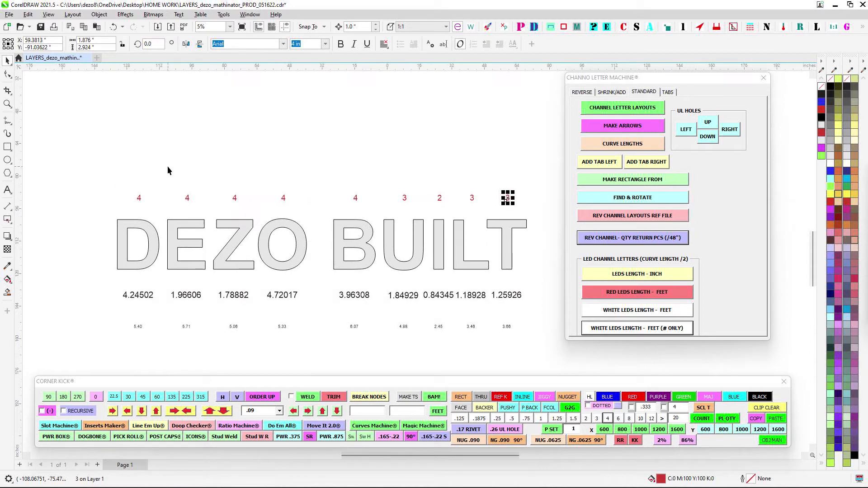
- Select all nine red return-piece counts and review them together with the area and LED length rows
drag(142, 171, 506, 216)
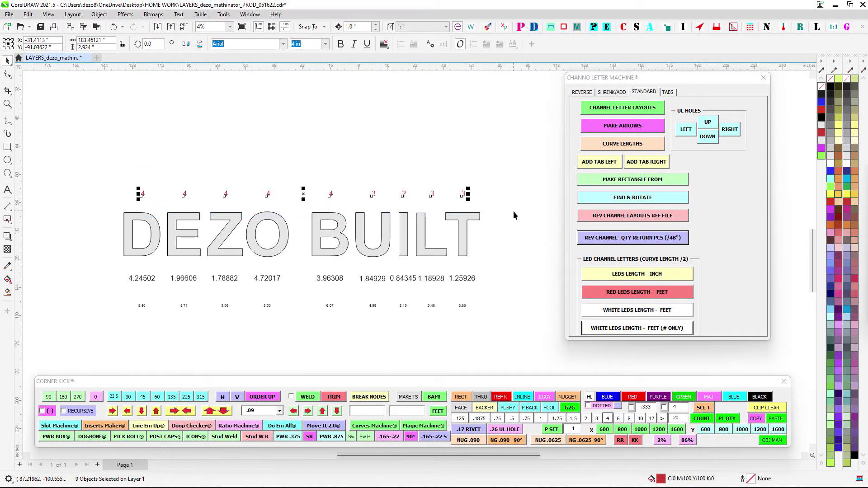
scroll(174, 142, down, 1)
drag(186, 145, 183, 188)
scroll(185, 190, down, 1)
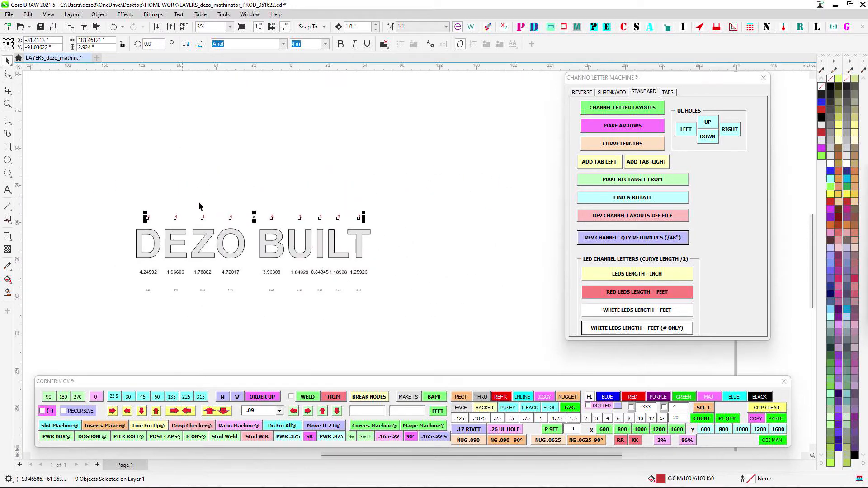
click(230, 180)
scroll(157, 275, up, 1)
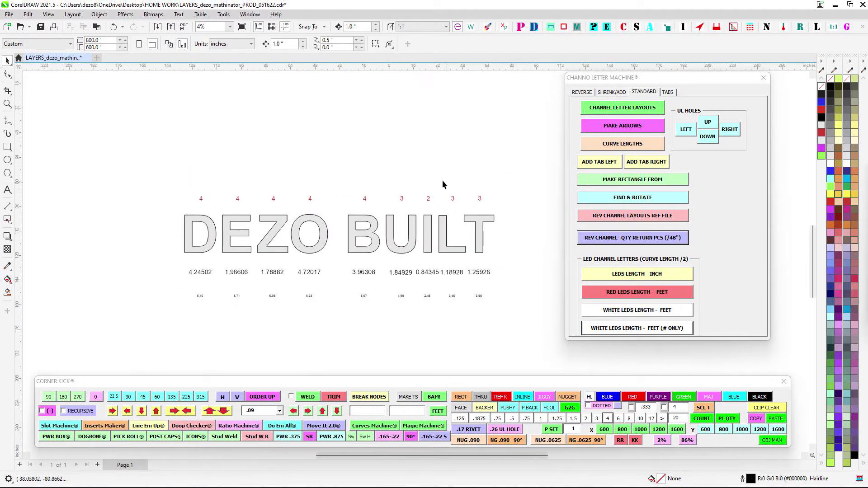
drag(375, 195, 364, 206)
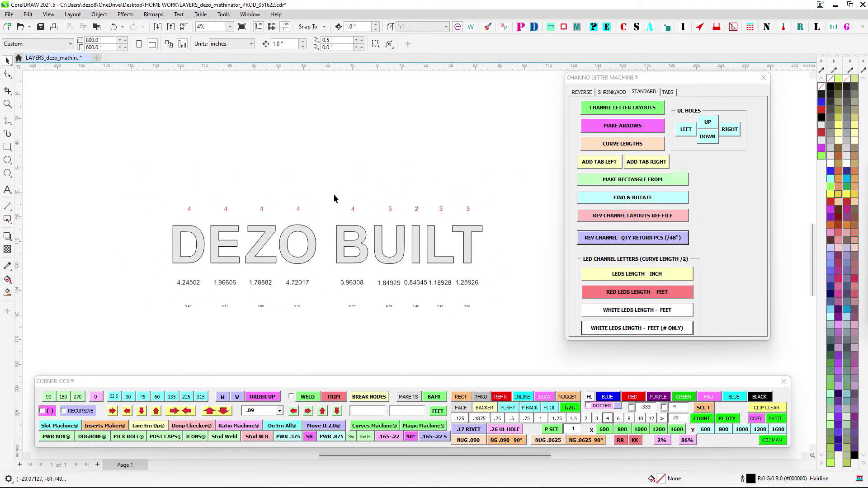
- Close the Channo Letter Machine and open Math-Inator from the Go Time window, placing it beside the lettering
click(763, 77)
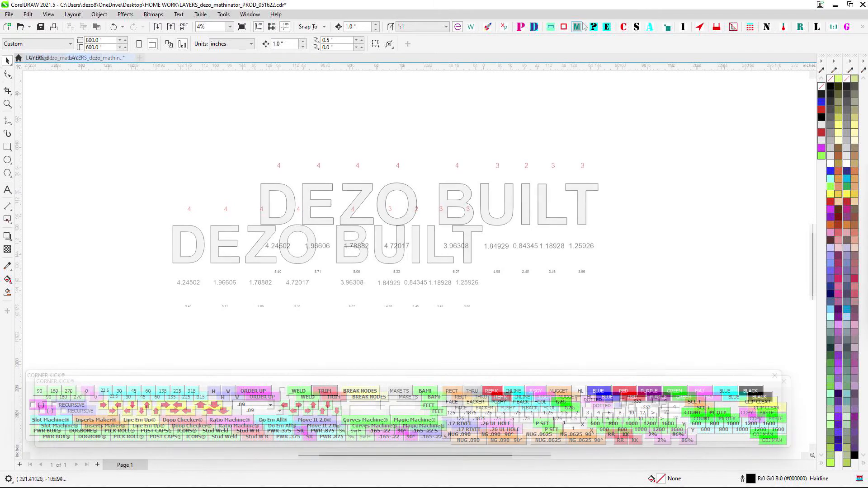
drag(752, 198, 681, 97)
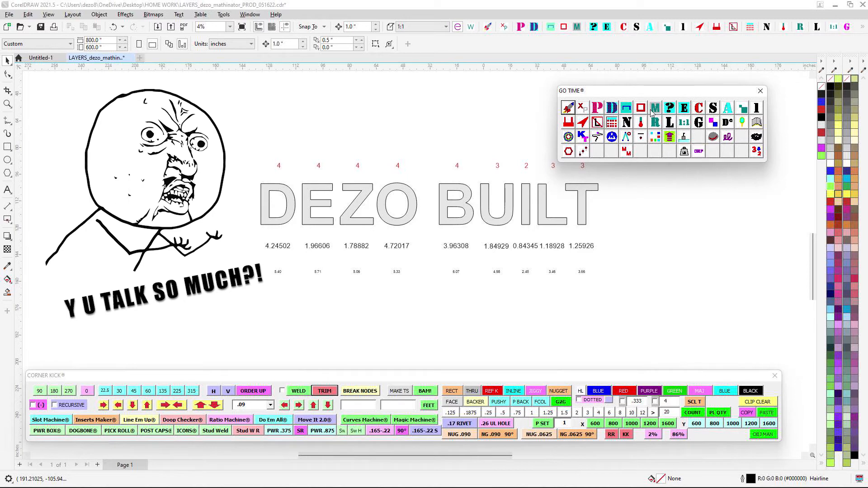
drag(669, 91, 676, 103)
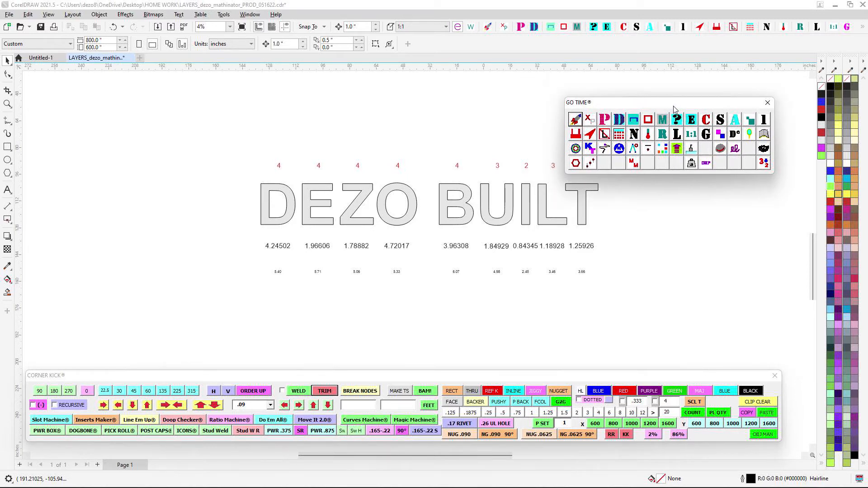
click(662, 120)
drag(437, 203, 743, 147)
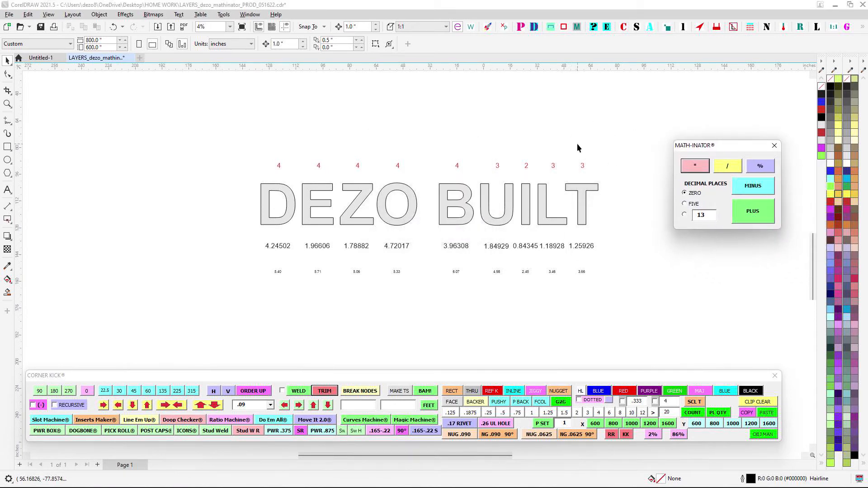
drag(718, 151, 667, 135)
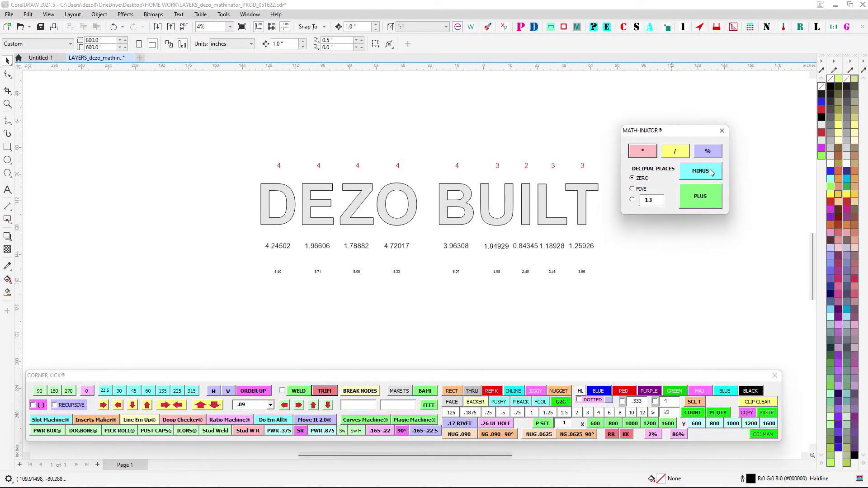
drag(692, 133, 723, 117)
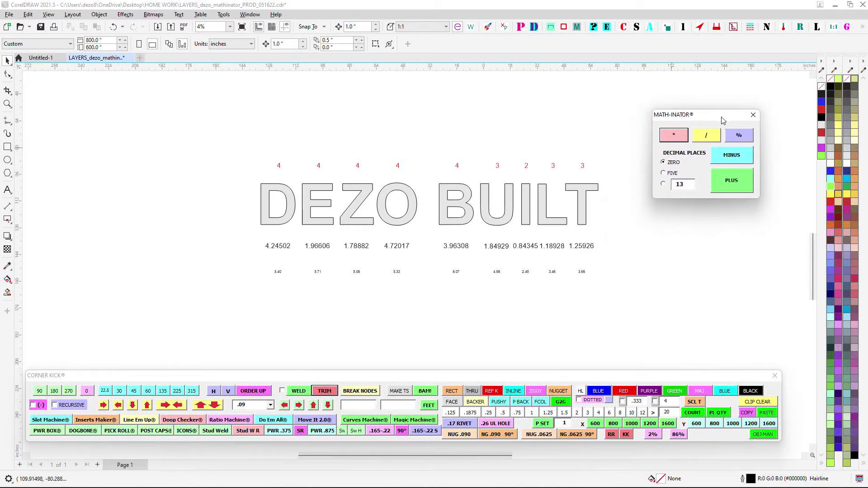
- Review the red return-piece counts, the area labels and the LED lengths, singling out the area and LED values under the O
drag(239, 135, 638, 188)
scroll(581, 167, up, 5)
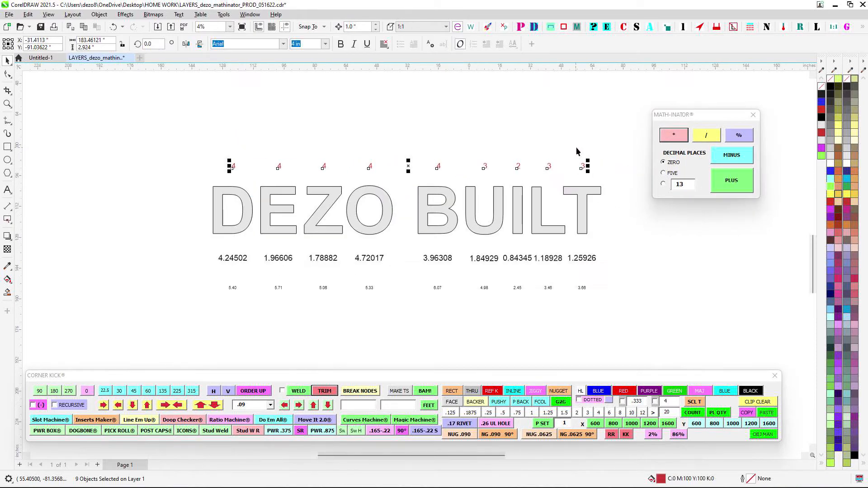
drag(291, 135, 496, 132)
scroll(487, 130, down, 2)
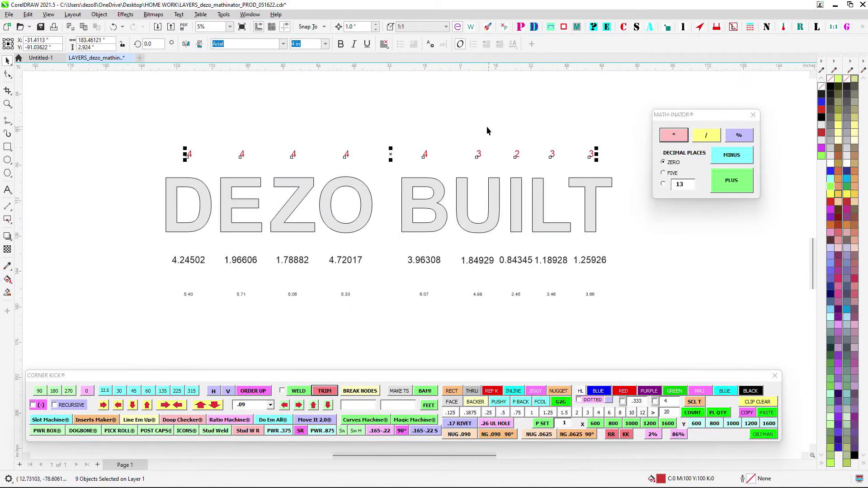
scroll(313, 216, up, 4)
click(442, 231)
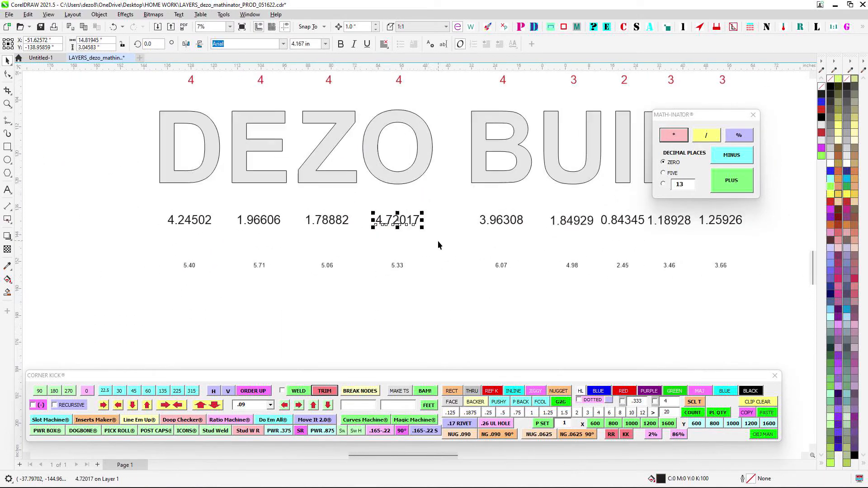
scroll(411, 216, up, 3)
click(444, 231)
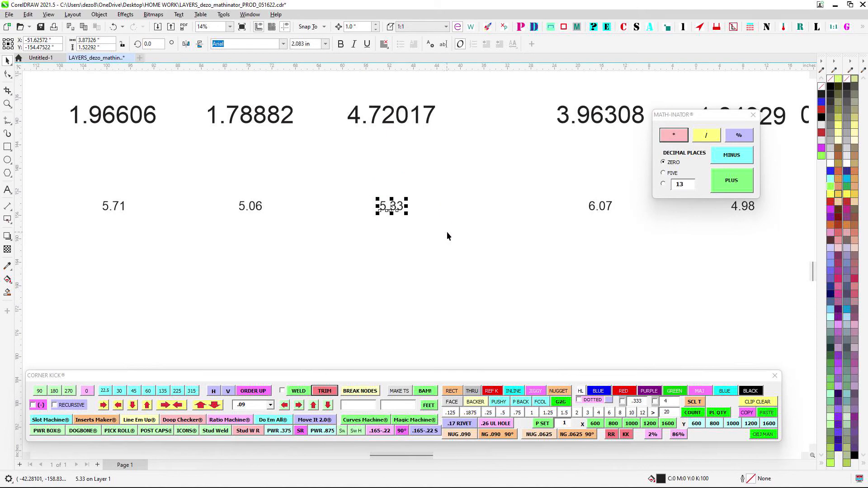
scroll(447, 226, down, 3)
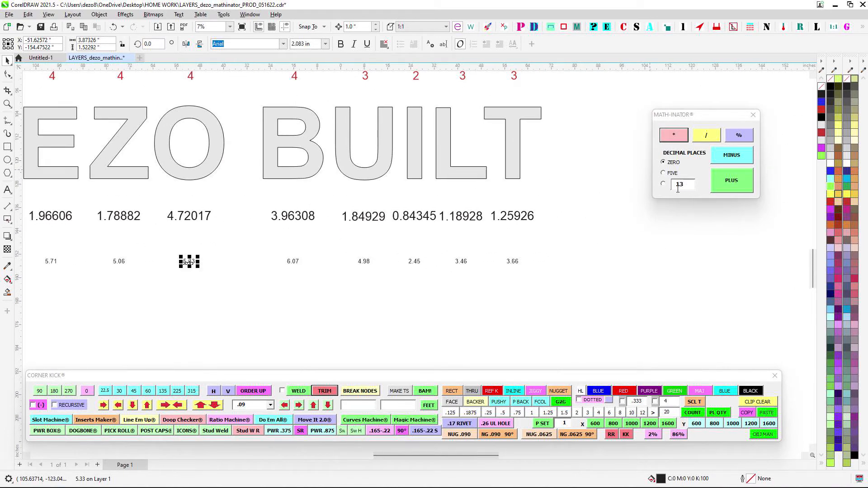
- Switch Math-Inator's decimal places between zero, five and the custom value 13
click(663, 184)
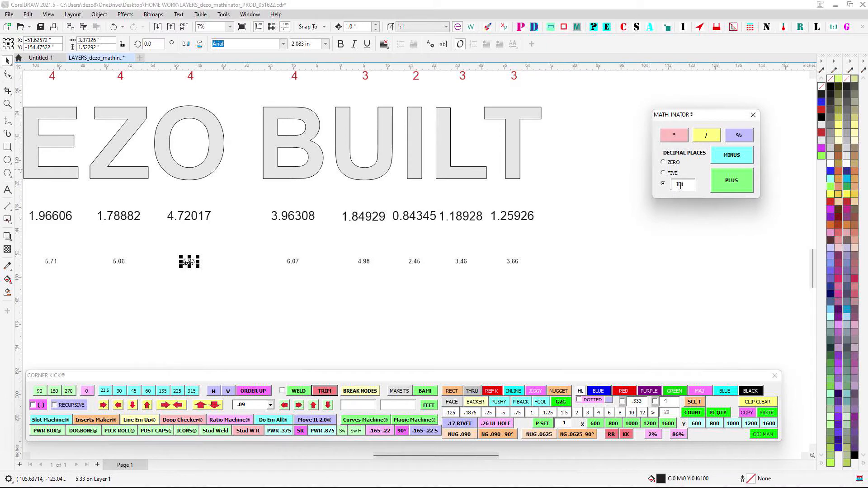
scroll(674, 240, down, 2)
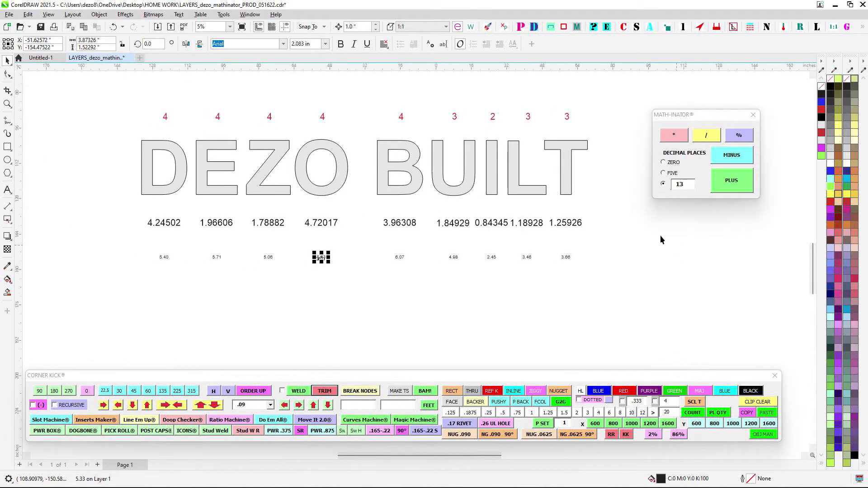
scroll(660, 235, up, 2)
scroll(661, 232, down, 1)
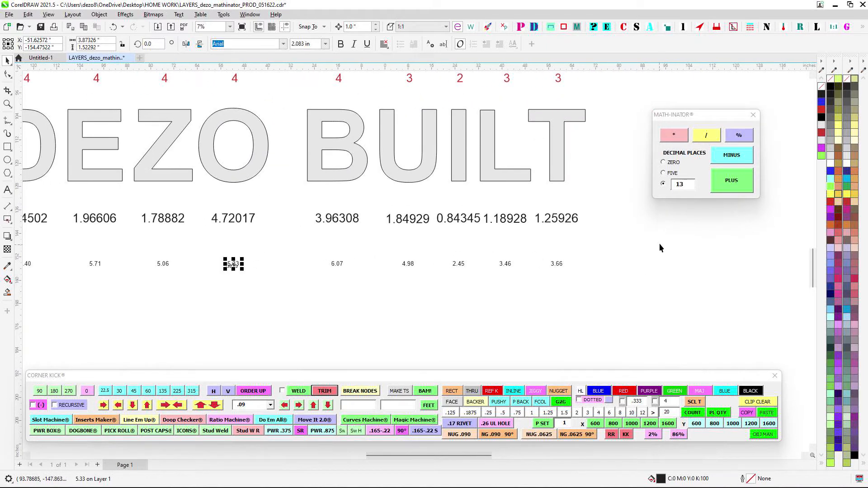
scroll(661, 243, down, 1)
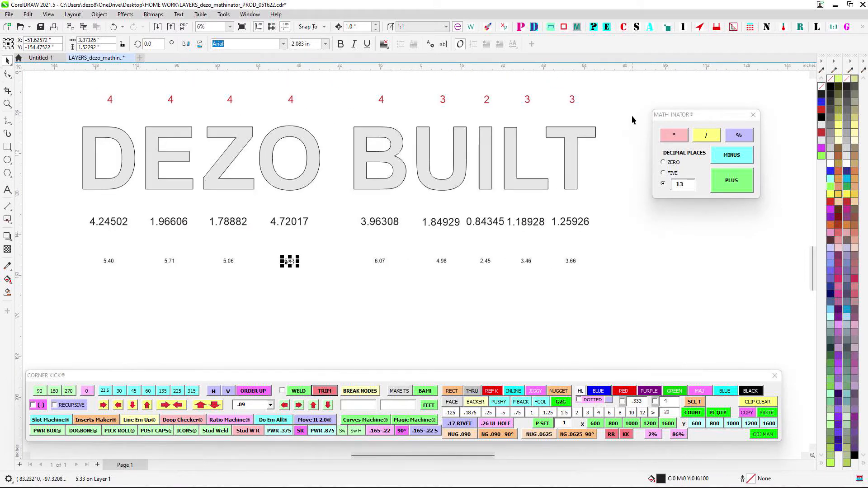
drag(631, 119, 642, 119)
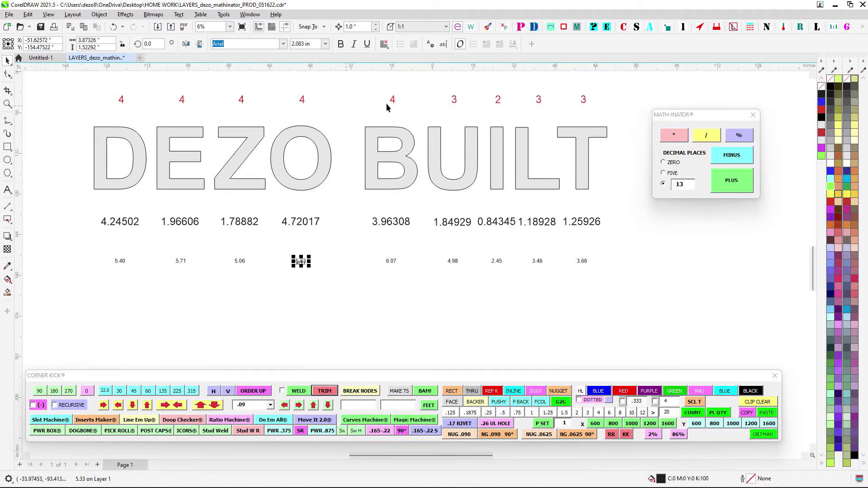
click(650, 249)
click(663, 163)
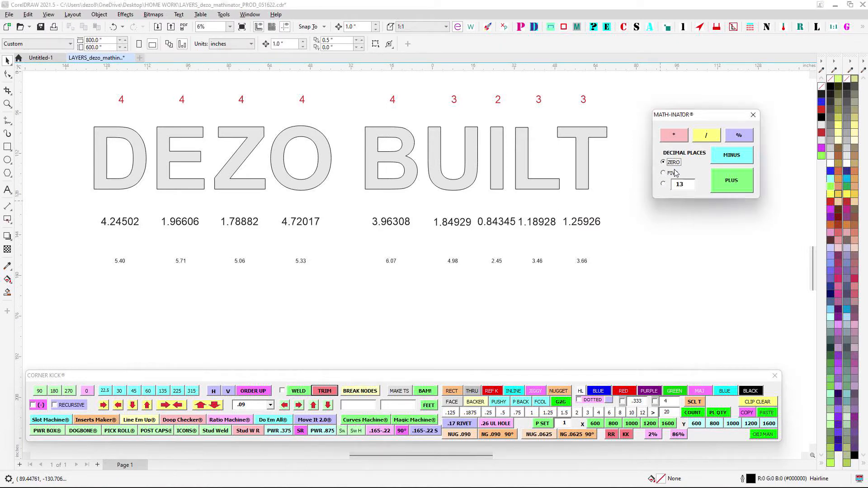
click(679, 172)
click(665, 184)
click(677, 205)
scroll(647, 182, up, 2)
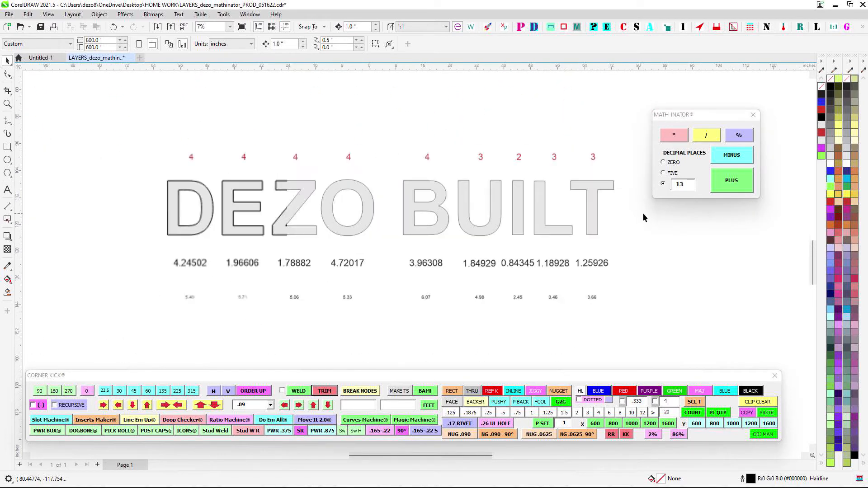
scroll(642, 214, down, 3)
- Add up the nine red return-piece counts with zero decimal places and place the total above the lettering
drag(539, 180, 539, 180)
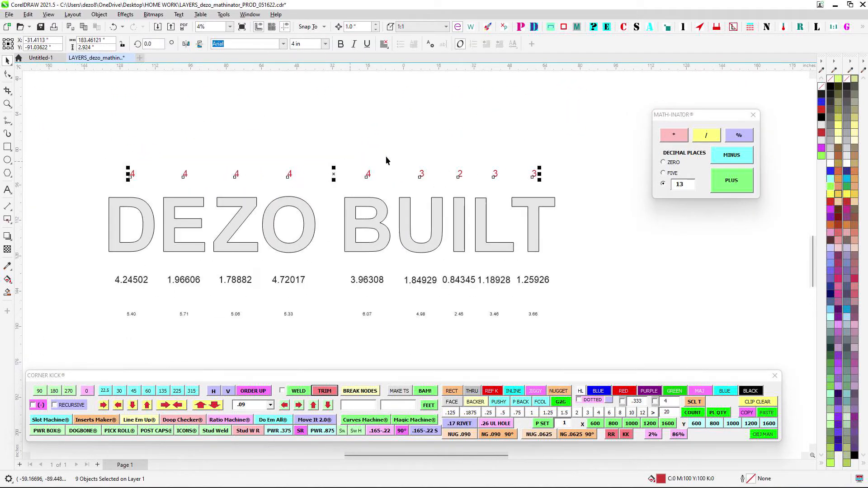
click(664, 163)
scroll(612, 144, up, 1)
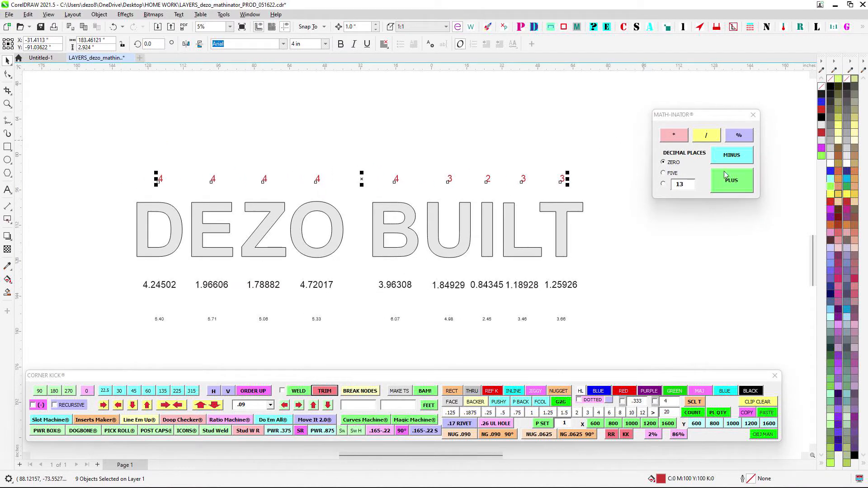
click(732, 183)
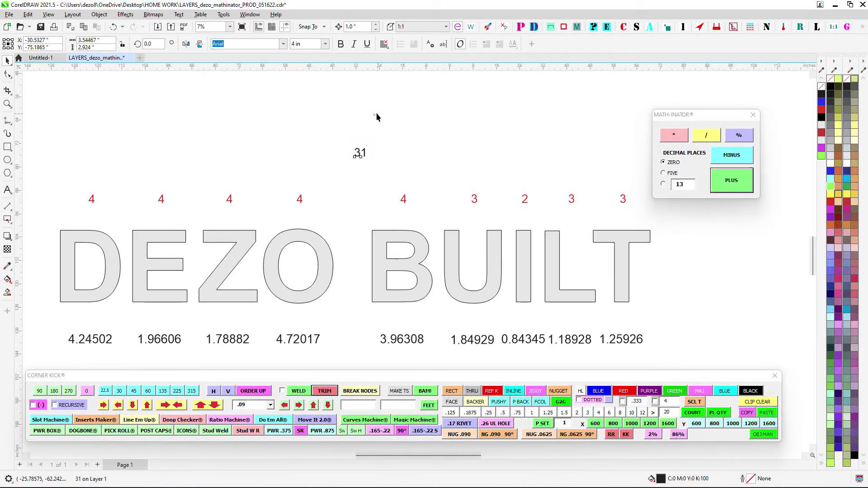
- Add up the nine red return-piece counts again with five decimal places, placing this total above the lettering
scroll(470, 176, down, 1)
drag(162, 175, 648, 211)
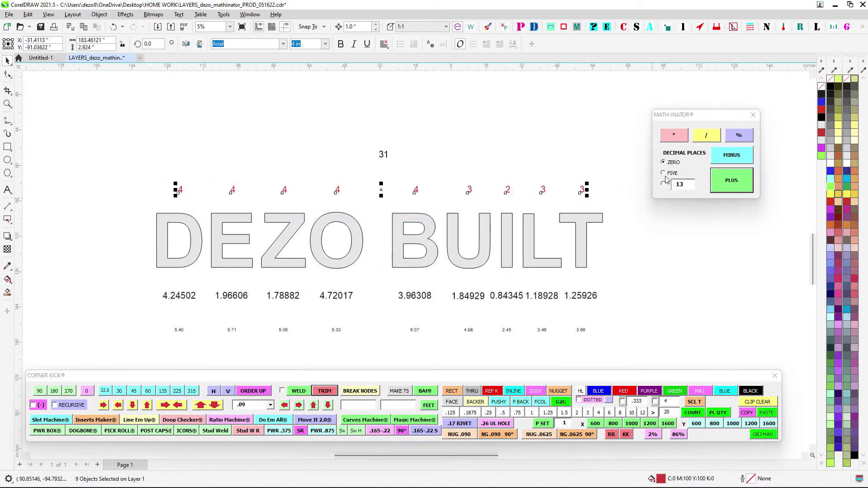
click(663, 172)
click(725, 187)
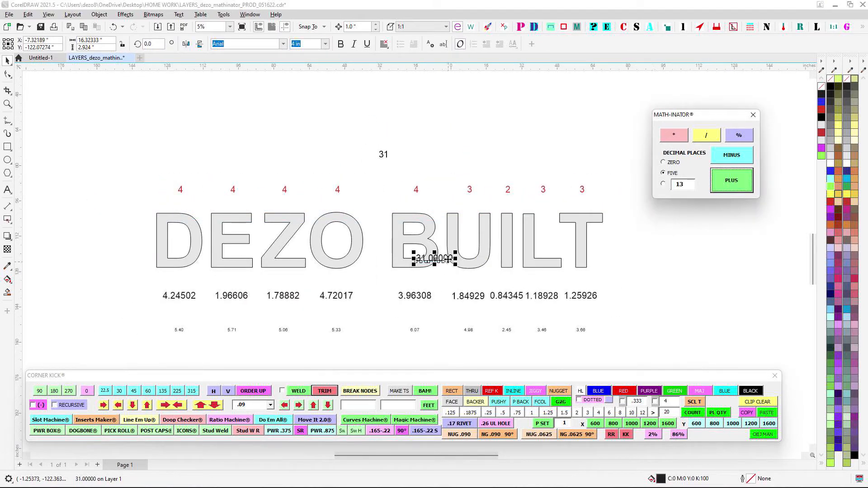
scroll(464, 130, up, 1)
scroll(464, 129, up, 1)
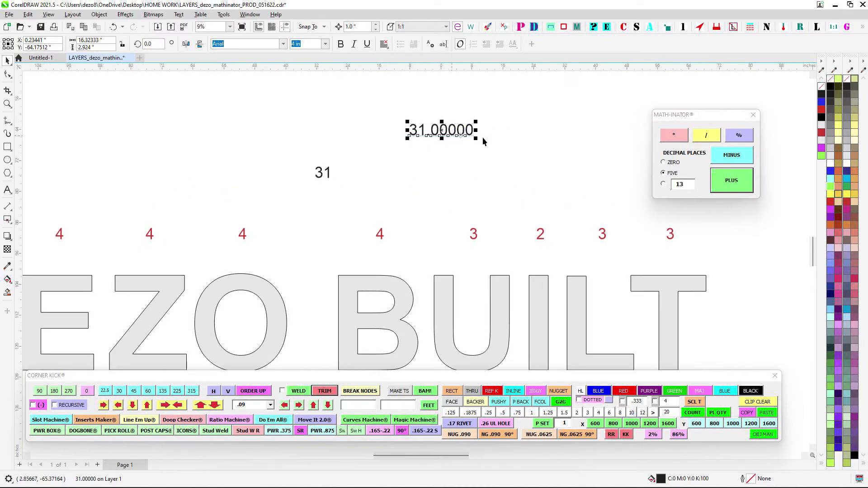
- Delete both return-piece totals above the lettering
drag(399, 110, 574, 164)
key(Delete)
drag(280, 153, 450, 144)
key(Delete)
- Select the nine area labels below the letters and move the Math-Inator window clear of the lettering
scroll(417, 180, down, 1)
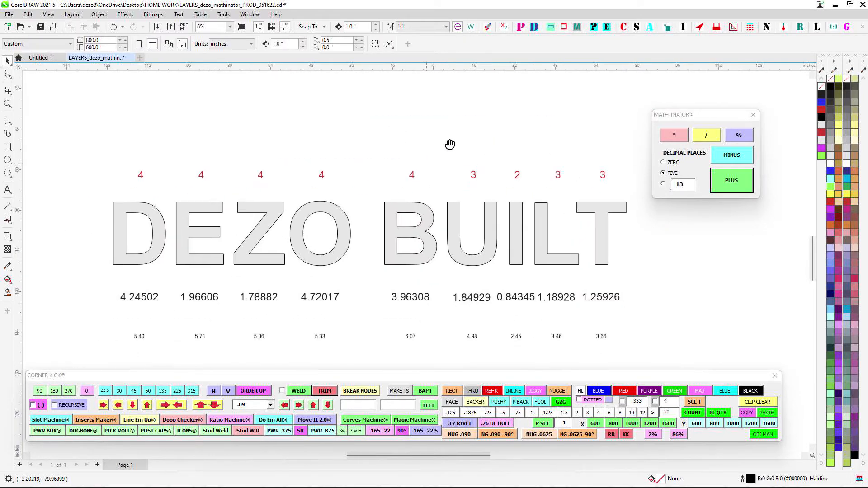
scroll(315, 260, down, 1)
drag(182, 235, 632, 255)
scroll(632, 256, up, 2)
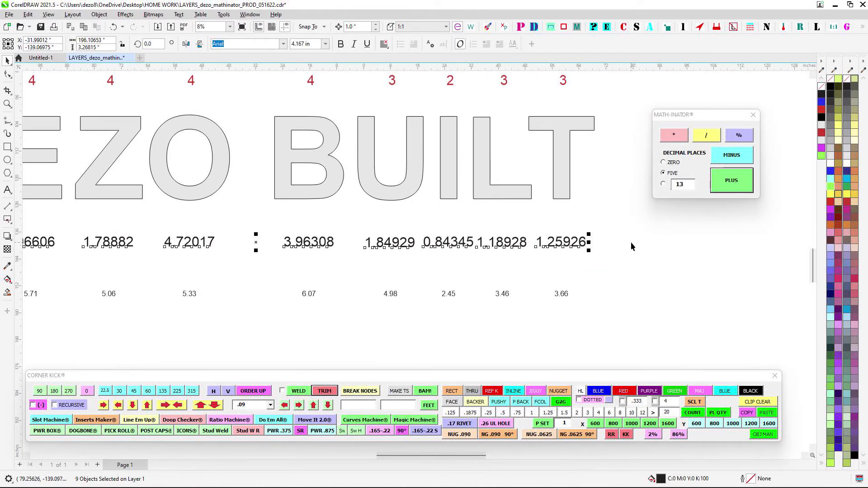
scroll(633, 259, down, 1)
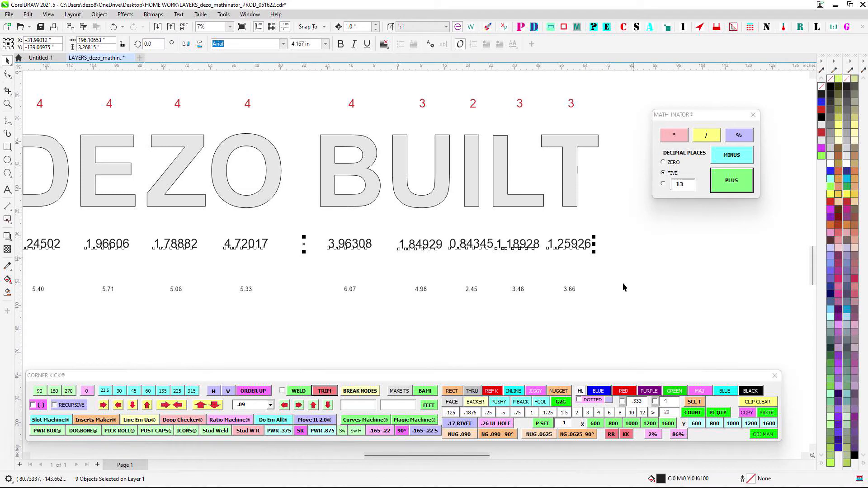
drag(574, 288, 677, 272)
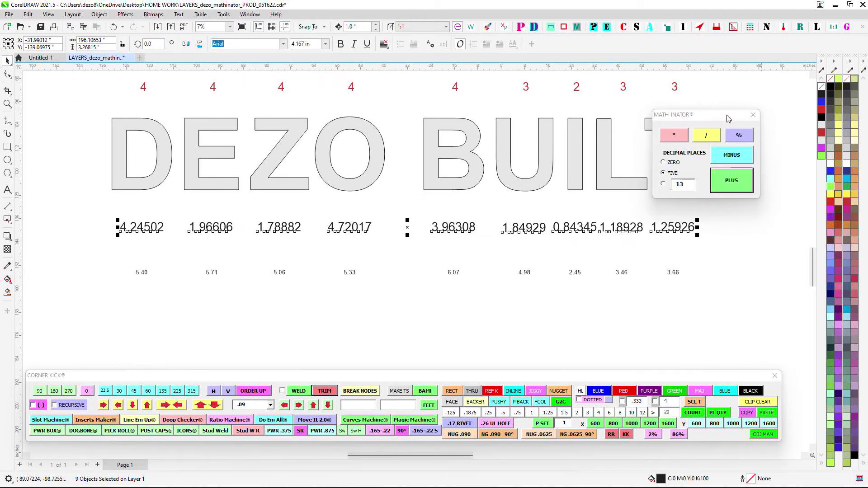
drag(732, 118, 755, 136)
scroll(682, 251, up, 1)
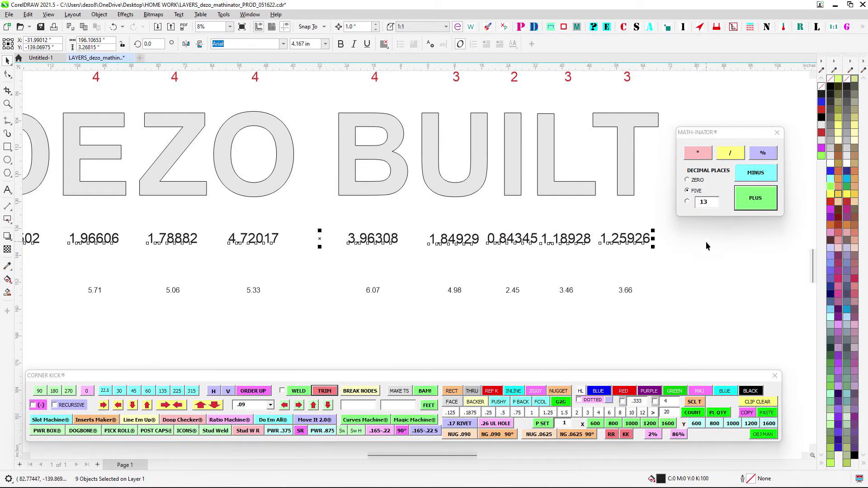
scroll(705, 240, down, 3)
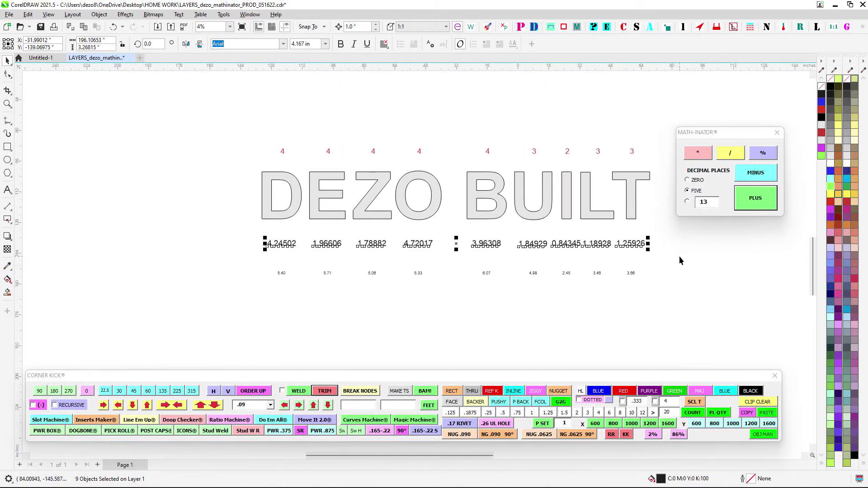
scroll(684, 249, up, 1)
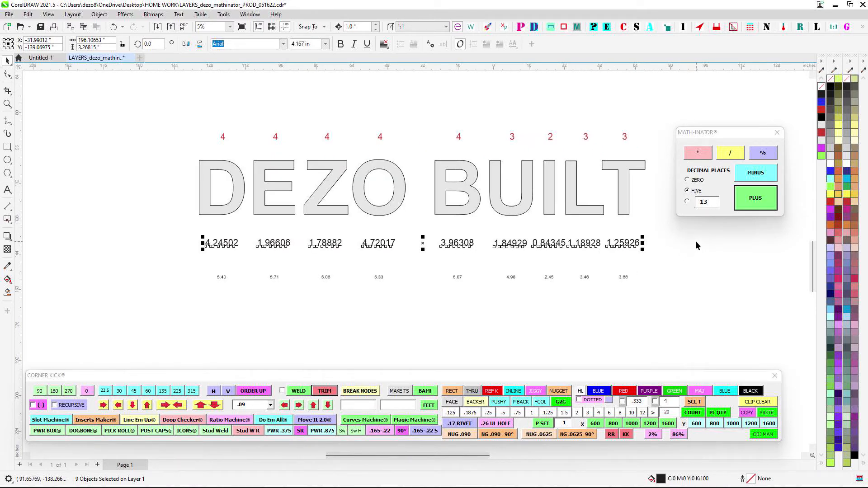
- Select the nine LED length labels in the lowest row and compare them with the area labels
drag(634, 284, 629, 259)
scroll(628, 260, up, 1)
click(581, 233)
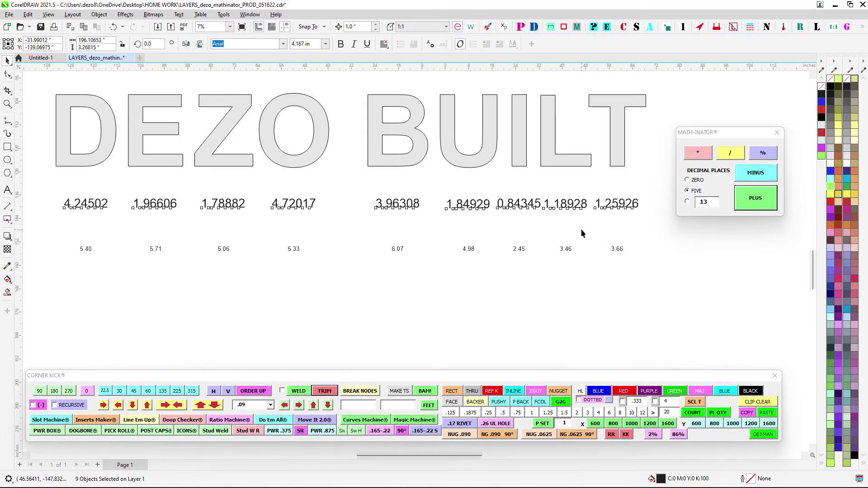
scroll(581, 232, down, 1)
drag(176, 230, 750, 282)
scroll(615, 218, up, 2)
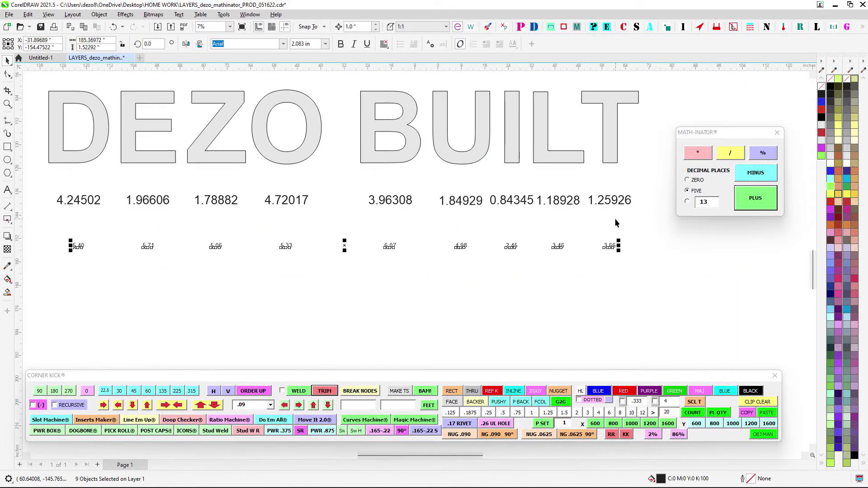
- Add up the nine red return-piece counts with zero decimal places and place the total among the rows below the lettering
scroll(605, 185, down, 1)
drag(82, 99, 630, 139)
click(696, 180)
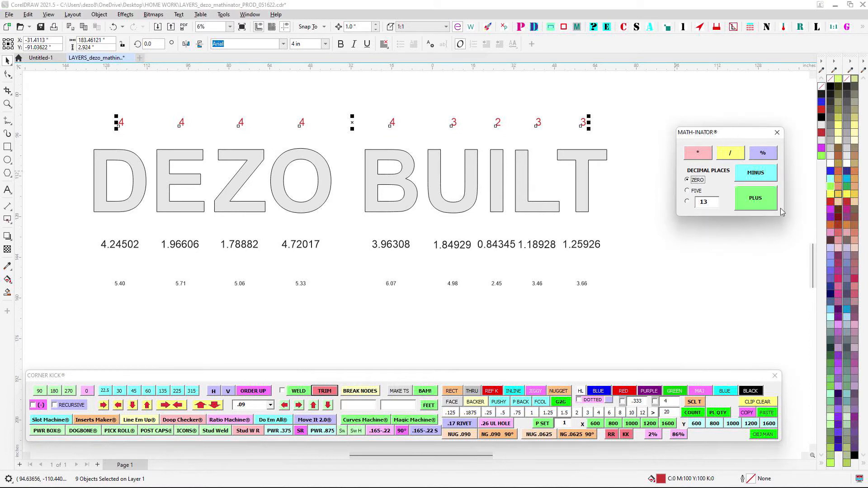
click(768, 201)
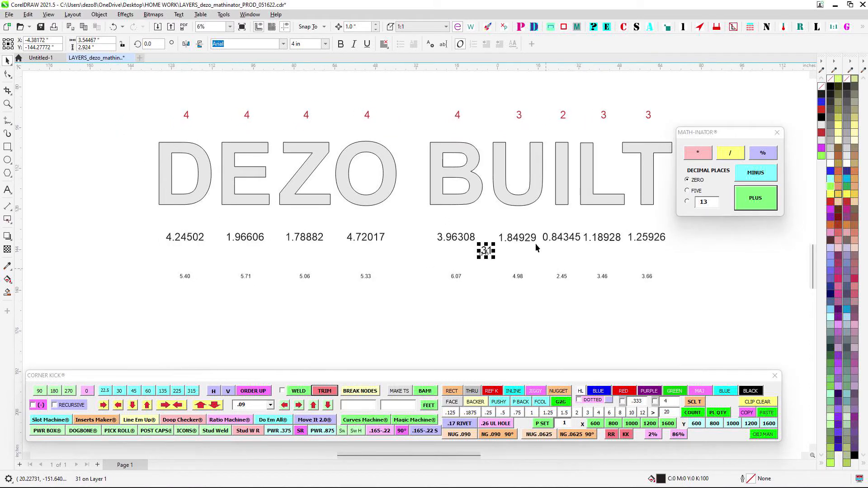
drag(487, 253, 315, 269)
- Reselect the nine red return-piece counts and add them up, placing the total in the empty space well beyond the T
scroll(333, 270, down, 4)
drag(633, 245, 565, 229)
scroll(382, 214, up, 3)
scroll(382, 213, down, 4)
drag(243, 180, 485, 204)
scroll(528, 231, up, 3)
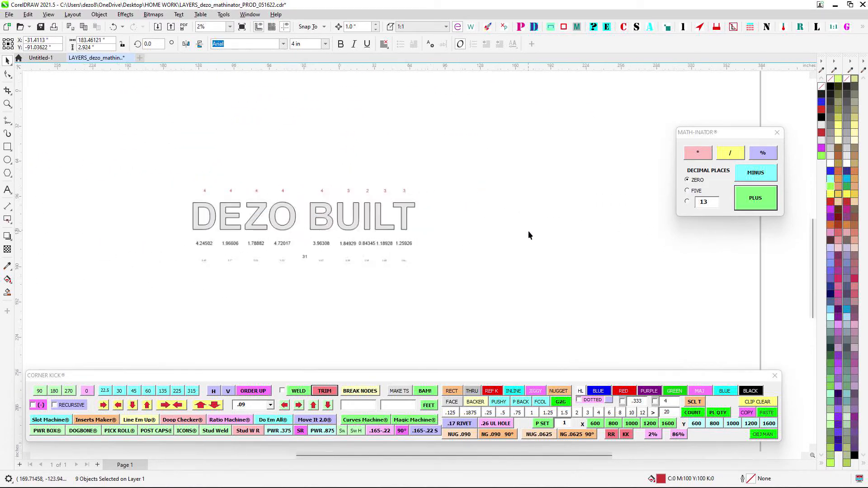
click(761, 209)
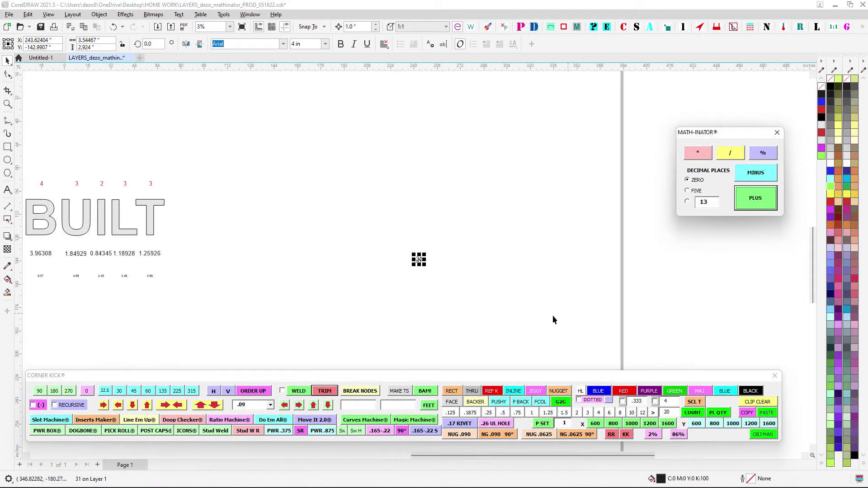
- Delete the leftover black return-piece total from the page
scroll(556, 312, down, 2)
scroll(297, 252, up, 1)
drag(210, 256, 226, 277)
key(Delete)
- Add up the nine area labels with zero decimal places and position the total beside the T
drag(222, 312, 399, 334)
drag(590, 280, 416, 230)
click(757, 199)
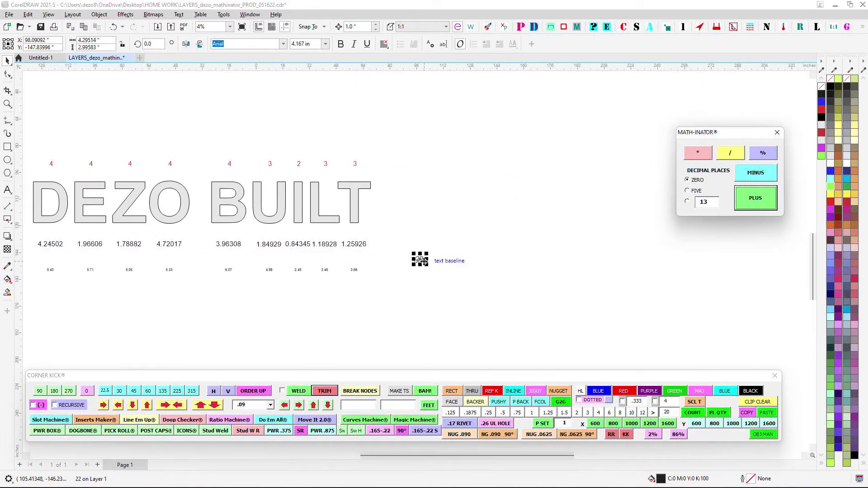
drag(421, 260, 610, 191)
- Examine the area labels against their total beside the T, shifting the Math-Inator window slightly for a clear view
scroll(414, 195, up, 1)
scroll(414, 193, down, 2)
click(167, 241)
scroll(167, 241, up, 1)
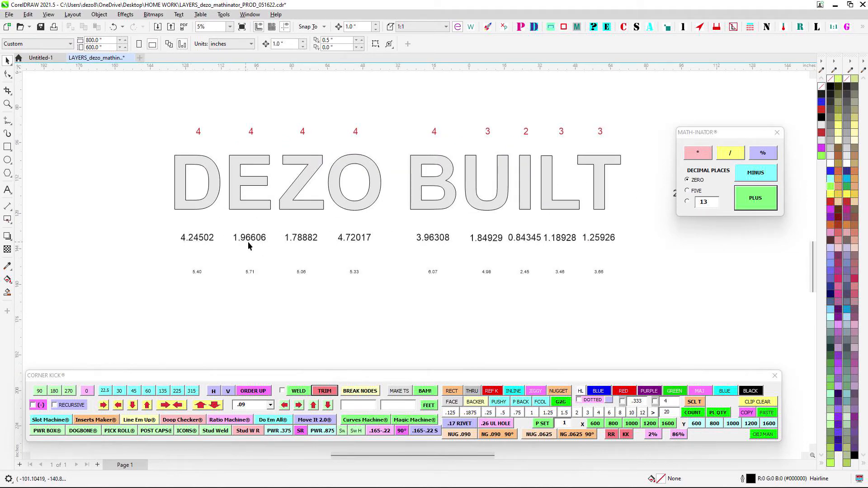
drag(525, 228, 313, 237)
drag(740, 133, 716, 125)
click(500, 200)
scroll(487, 199, up, 2)
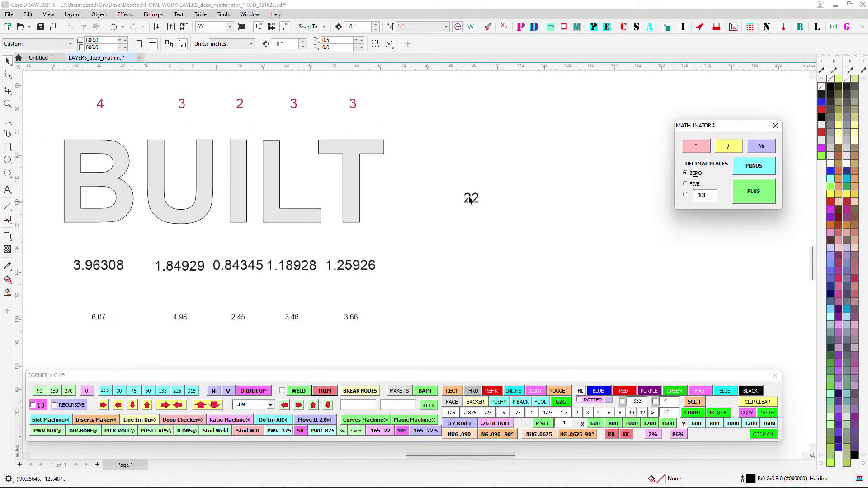
scroll(486, 199, down, 2)
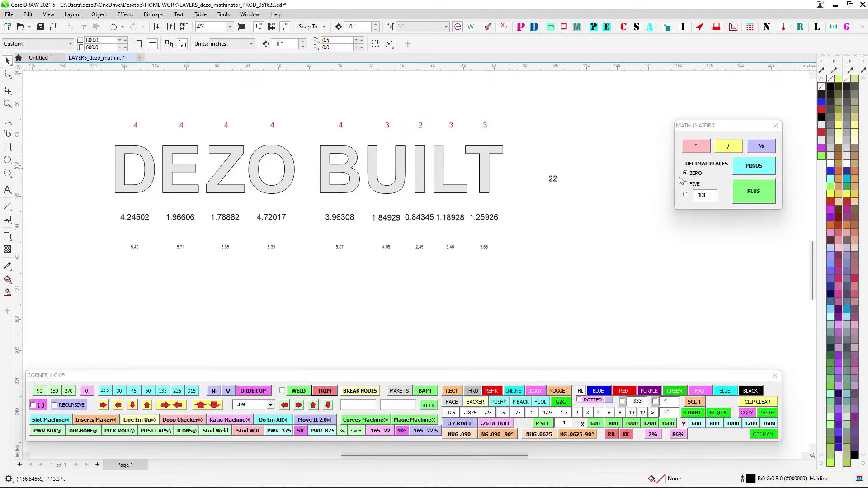
- Add up the nine area labels with five decimal places and place the total at the end of their row
click(695, 184)
drag(103, 214, 513, 231)
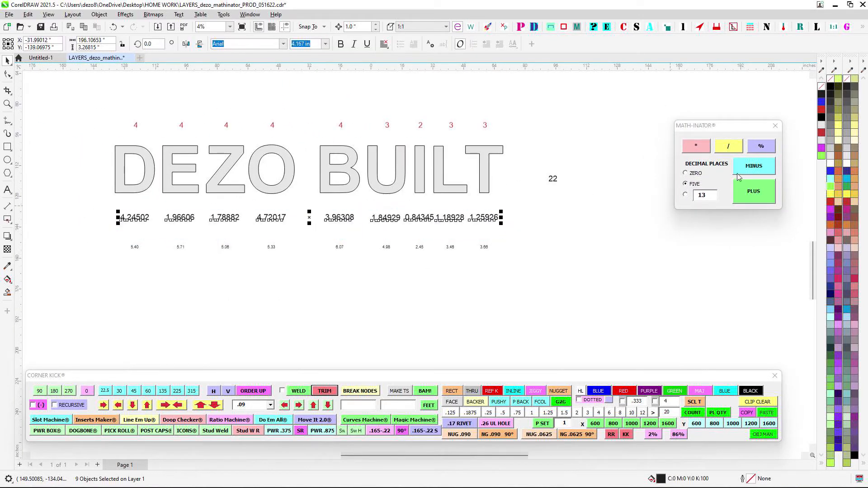
click(743, 190)
drag(436, 262, 538, 220)
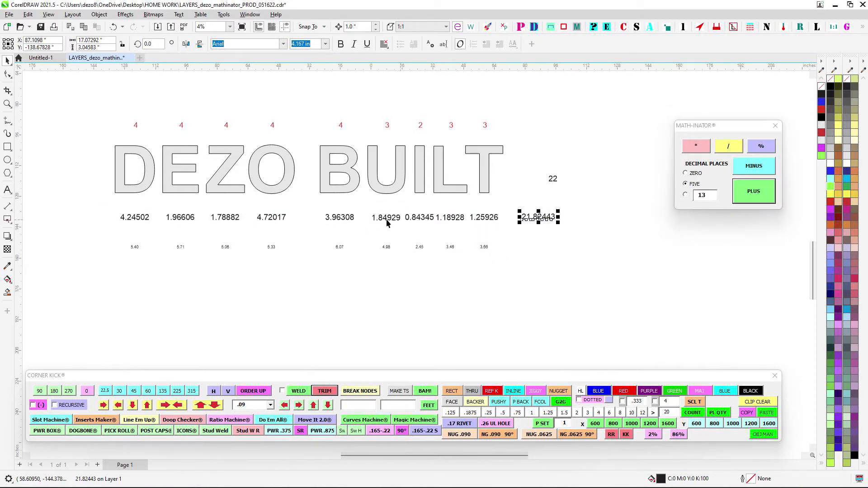
- Set Math-Inator to a custom 2 decimal places for the row of small labels beneath the areas
drag(120, 242, 664, 310)
scroll(382, 240, up, 2)
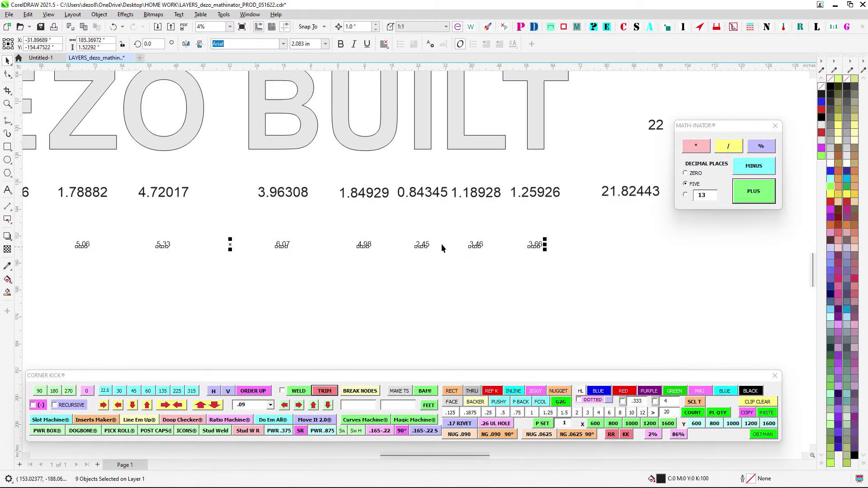
scroll(441, 244, down, 1)
drag(685, 230, 588, 225)
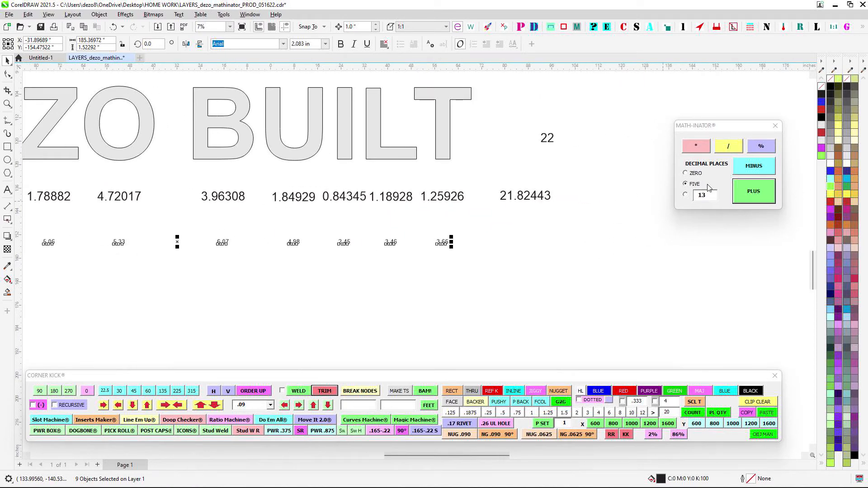
click(686, 195)
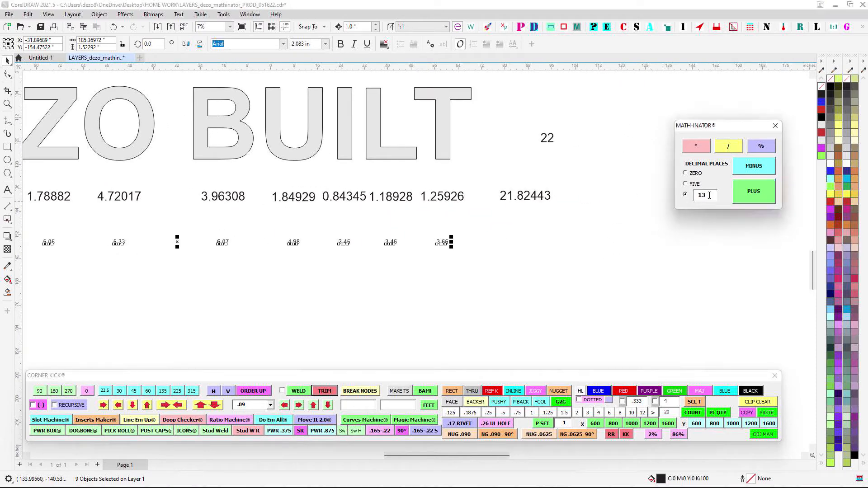
text(2)
click(614, 272)
scroll(548, 270, down, 2)
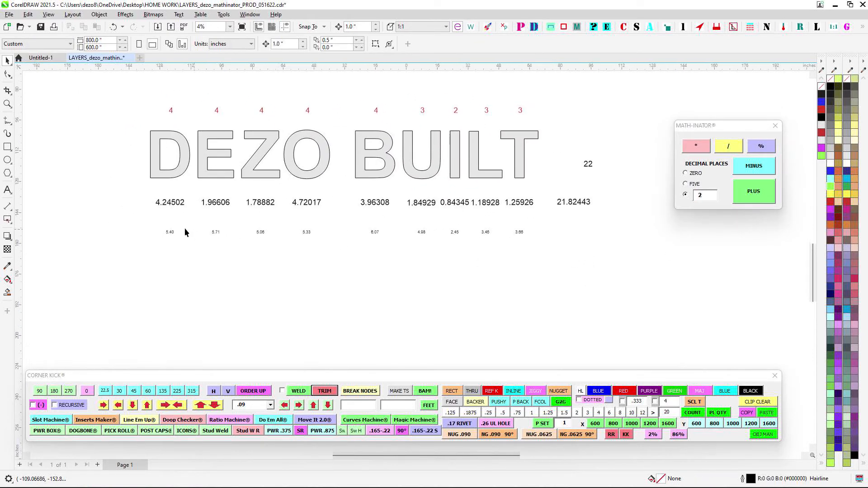
- Add up the nine small labels beneath the areas and move the total to directly below the five-decimal area total
drag(618, 262, 620, 259)
click(752, 193)
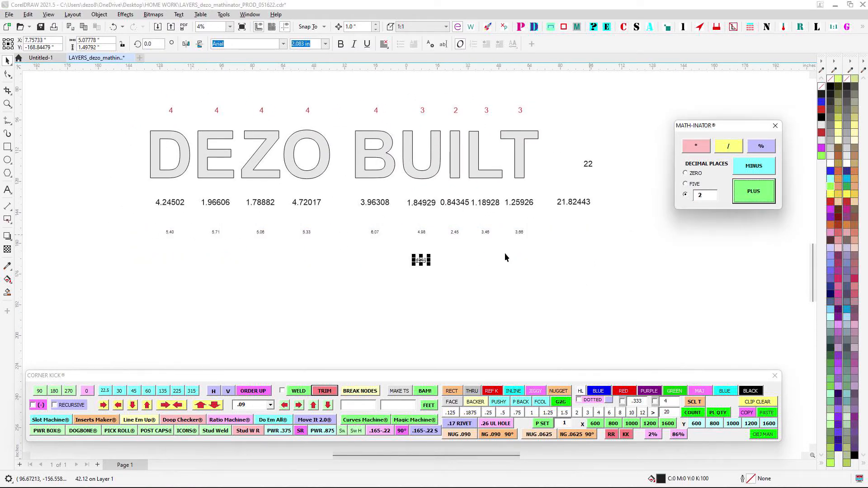
scroll(441, 266, up, 1)
drag(417, 258, 609, 221)
scroll(617, 209, up, 1)
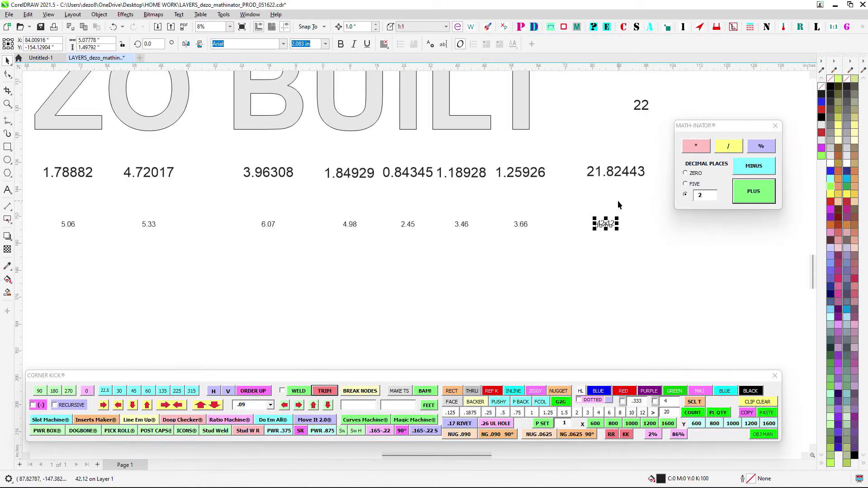
click(616, 198)
click(602, 221)
- Delete the three totals placed beyond the T
scroll(676, 259, down, 2)
scroll(675, 260, right, 2)
drag(606, 145, 519, 273)
key(Delete)
- Select the nine red return-piece counts above the lettering
drag(115, 91, 524, 126)
scroll(689, 166, up, 1)
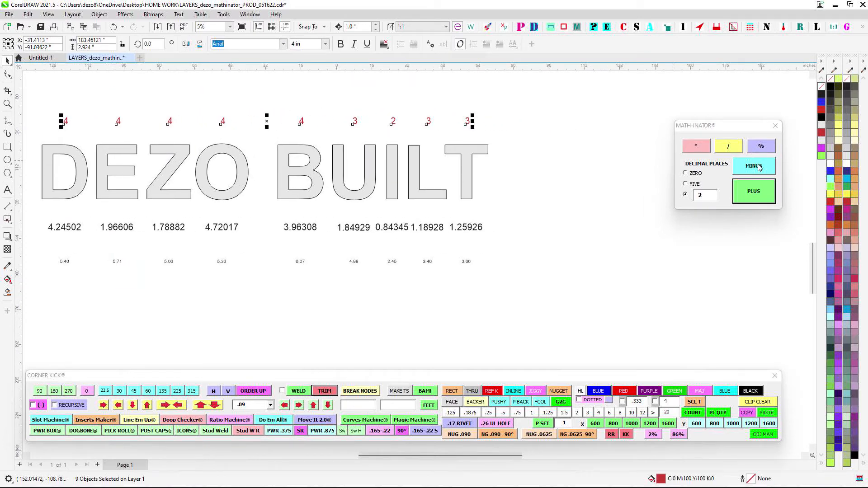
scroll(368, 94, up, 1)
click(469, 139)
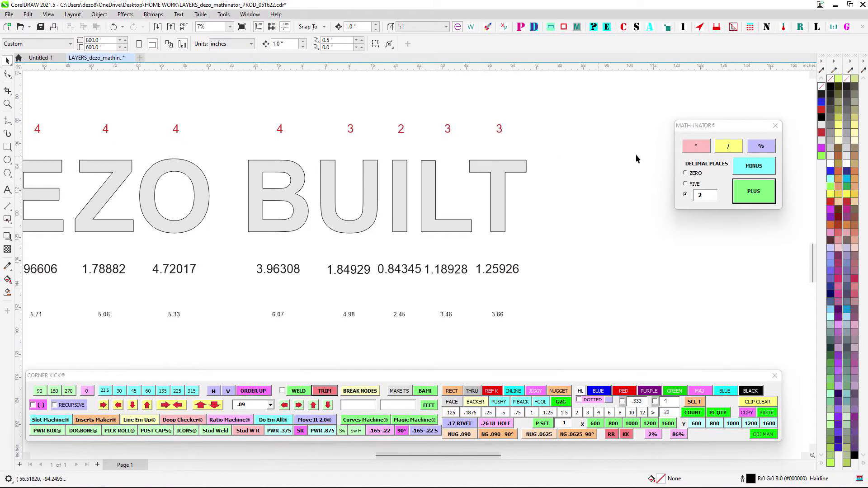
drag(433, 109, 545, 144)
drag(376, 111, 549, 148)
drag(220, 108, 565, 166)
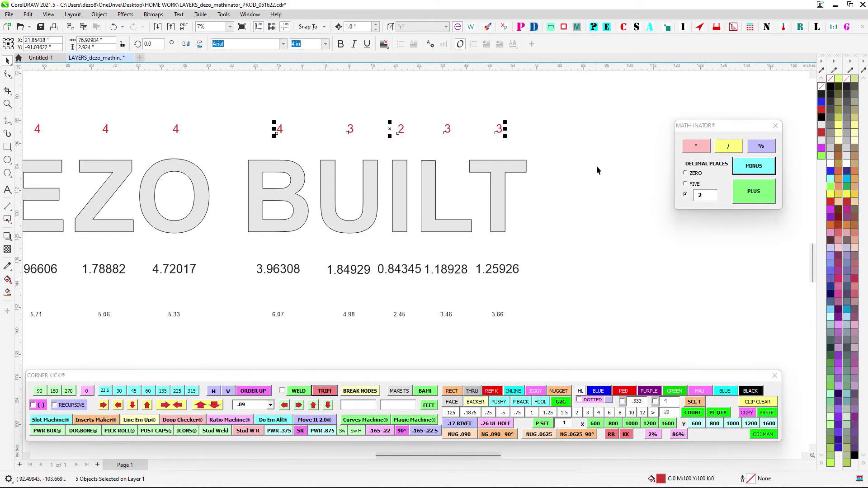
click(586, 154)
scroll(498, 121, up, 1)
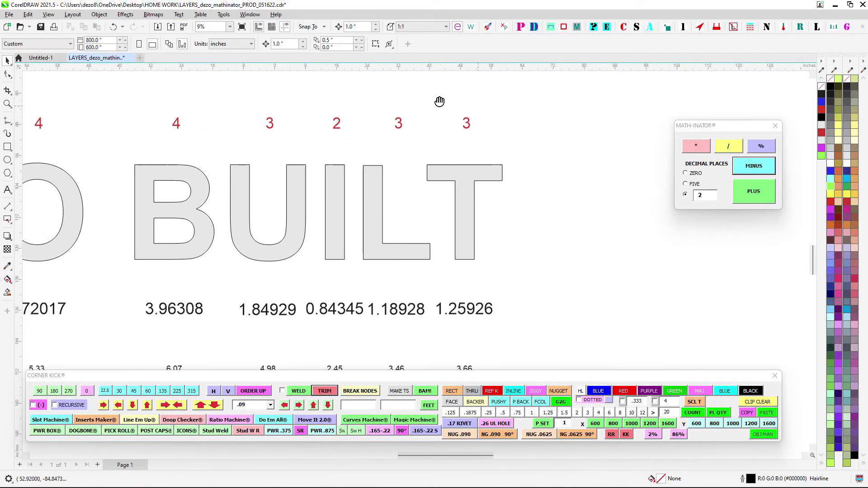
click(701, 145)
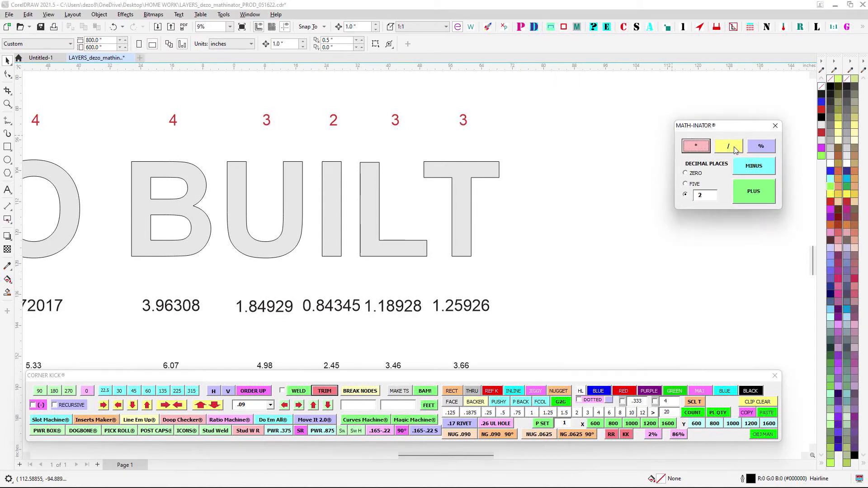
click(734, 149)
click(764, 147)
- Set Math-Inator to zero decimal places, subtract the red counts above the L and T, and delete the result
drag(370, 103, 551, 157)
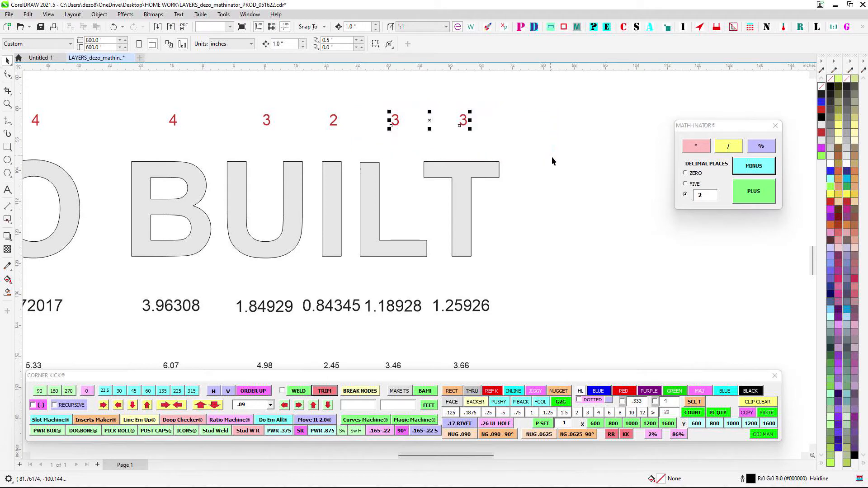
click(705, 174)
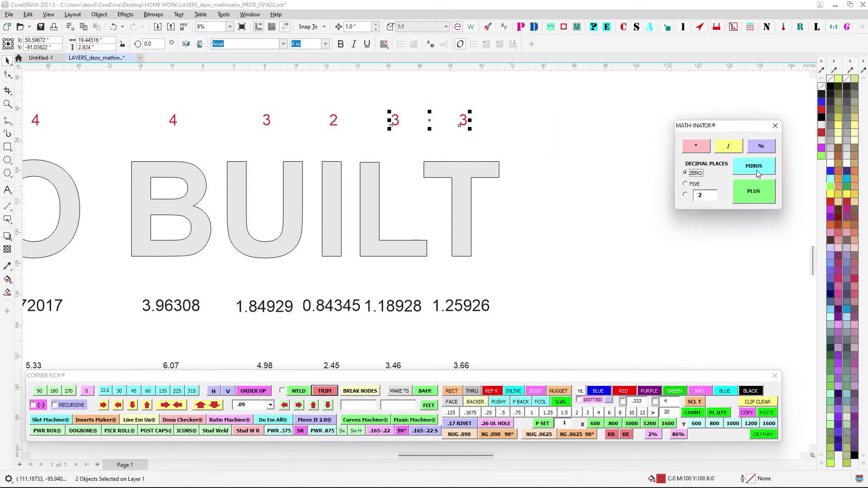
click(758, 174)
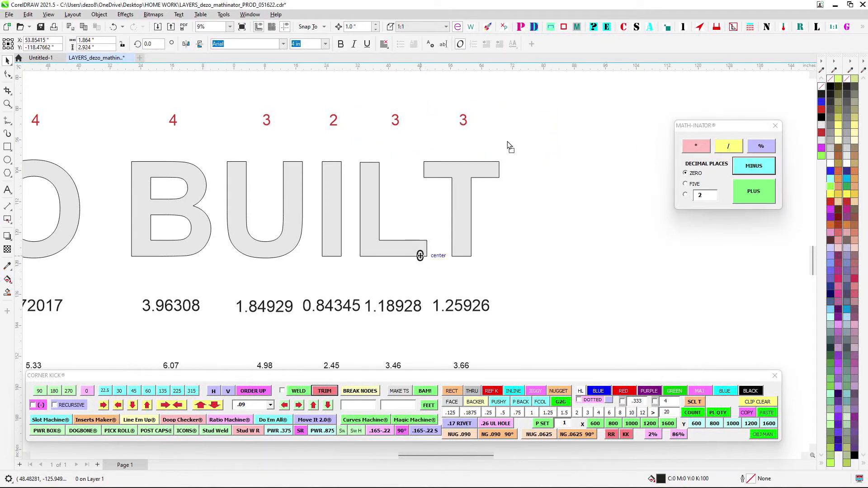
drag(507, 142, 552, 163)
key(Delete)
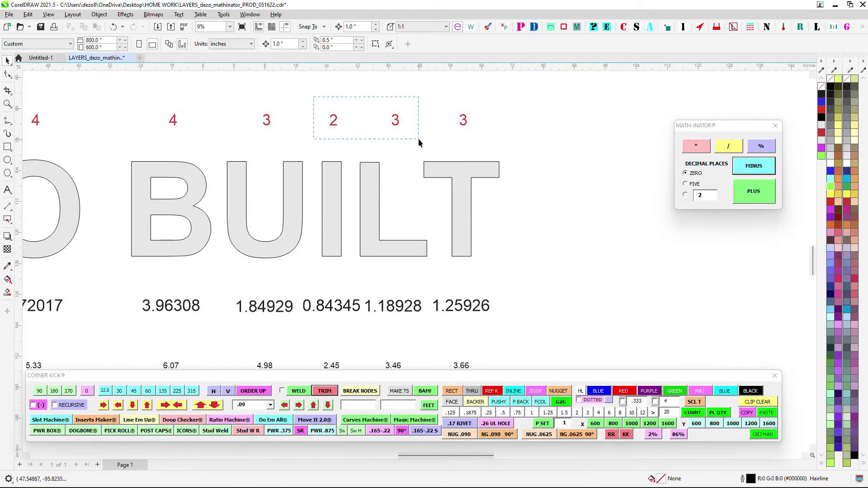
- Subtract the red counts above the L and I after picking them one at a time, L first, and delete the result
drag(418, 139, 419, 139)
scroll(377, 100, up, 3)
drag(376, 100, 407, 111)
click(433, 142)
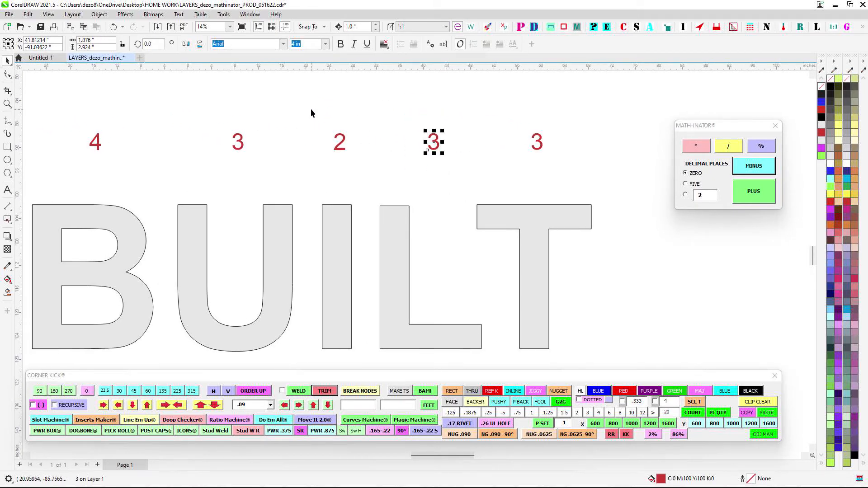
shift+click(339, 142)
click(737, 170)
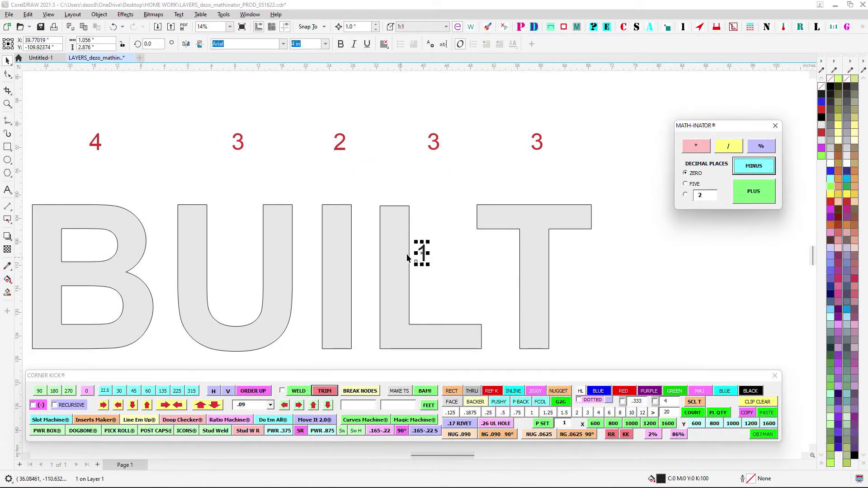
drag(422, 253, 406, 110)
key(Delete)
- Subtract the red counts above the I and L again with both selected together, and delete the result
drag(277, 114, 457, 180)
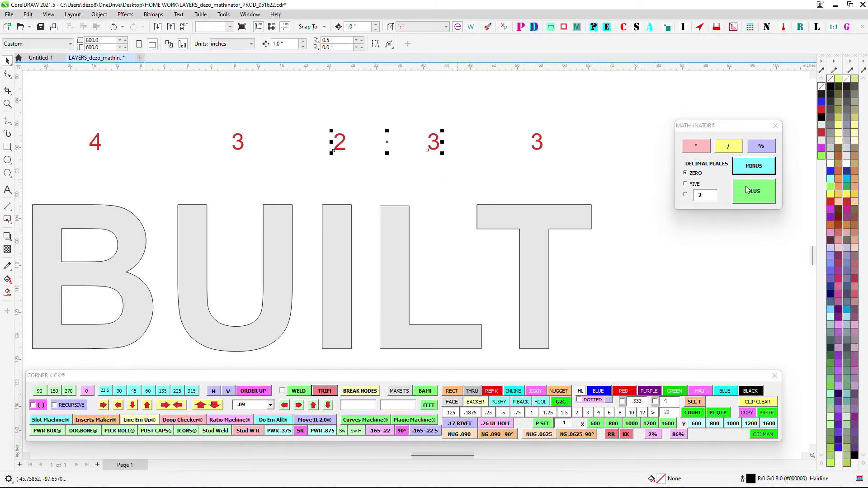
click(750, 171)
drag(423, 253, 406, 143)
key(Delete)
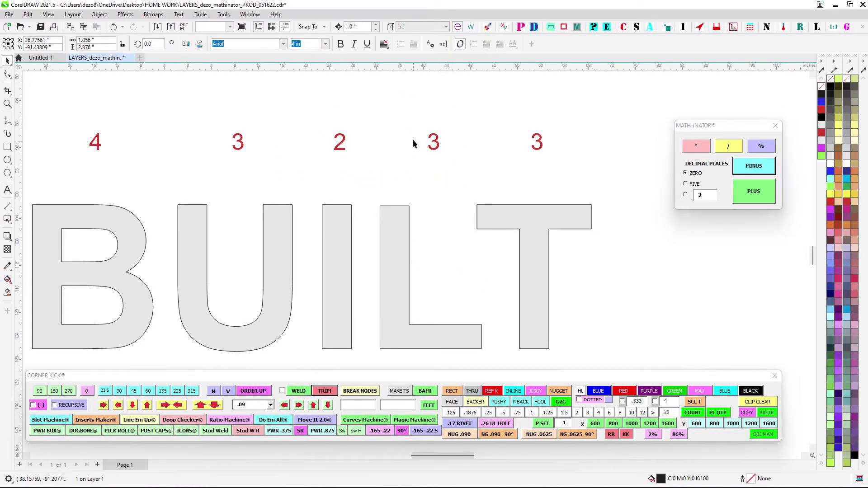
- Subtract the red counts above the U and I, and delete the result
scroll(413, 139, left, 2)
drag(320, 120, 498, 178)
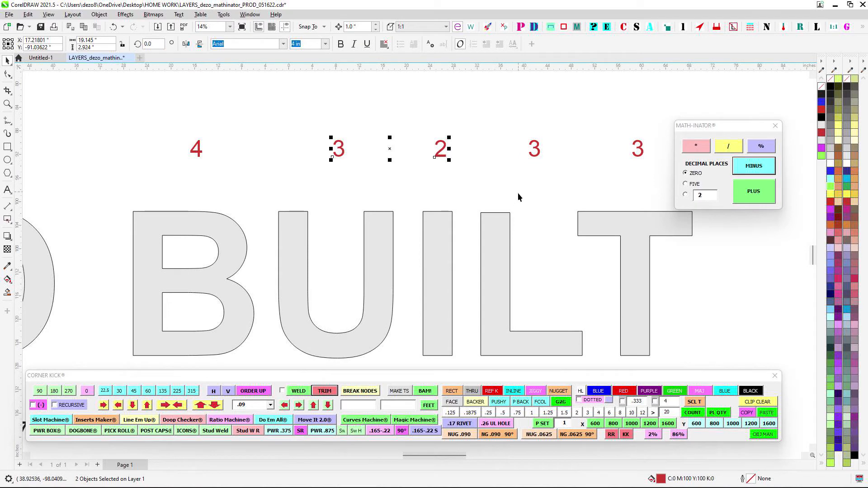
click(737, 166)
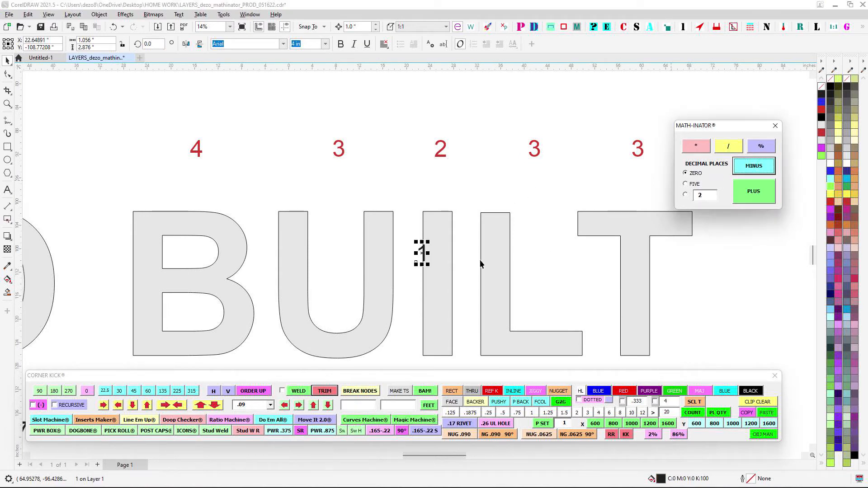
drag(422, 253, 396, 152)
key(Delete)
- Subtract the red counts above the B and U, move the result up beside the counts, and delete it
drag(159, 128, 345, 157)
click(738, 167)
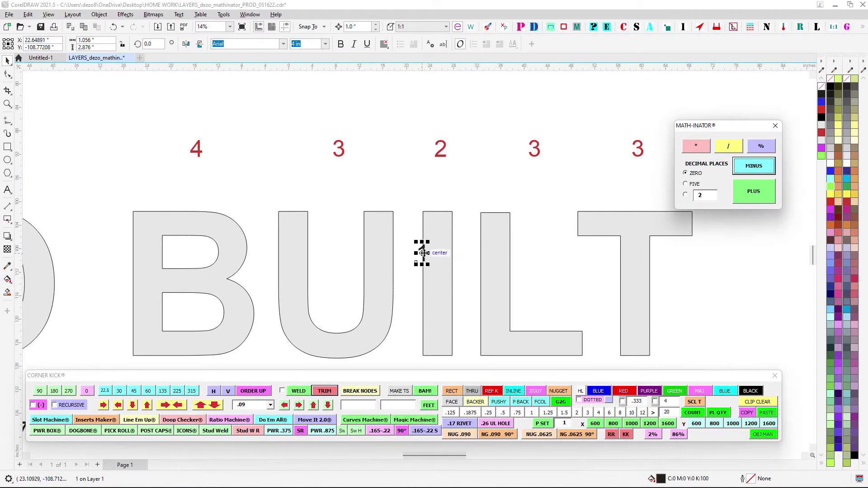
drag(424, 253, 243, 173)
drag(182, 117, 386, 179)
drag(423, 201, 483, 247)
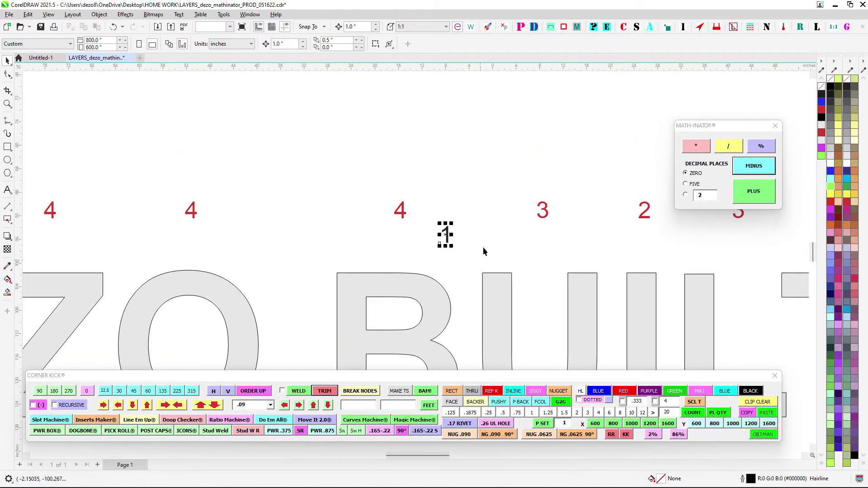
key(Delete)
drag(464, 210, 383, 183)
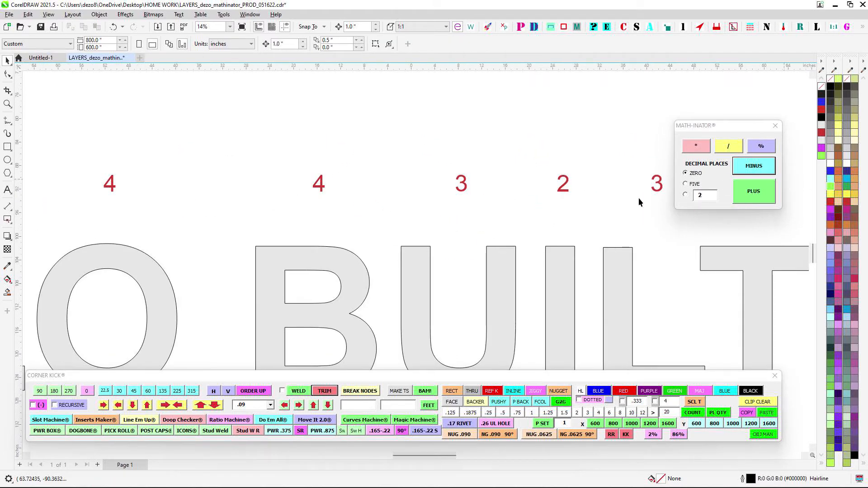
drag(277, 145, 489, 212)
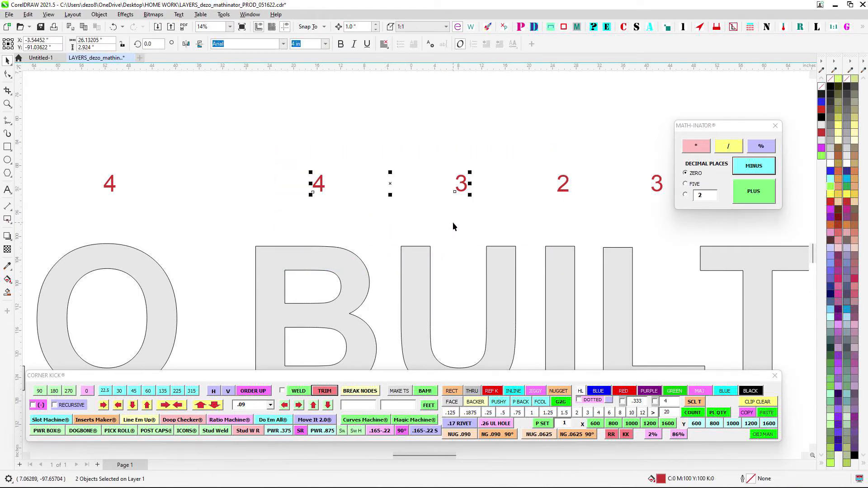
scroll(497, 162, down, 4)
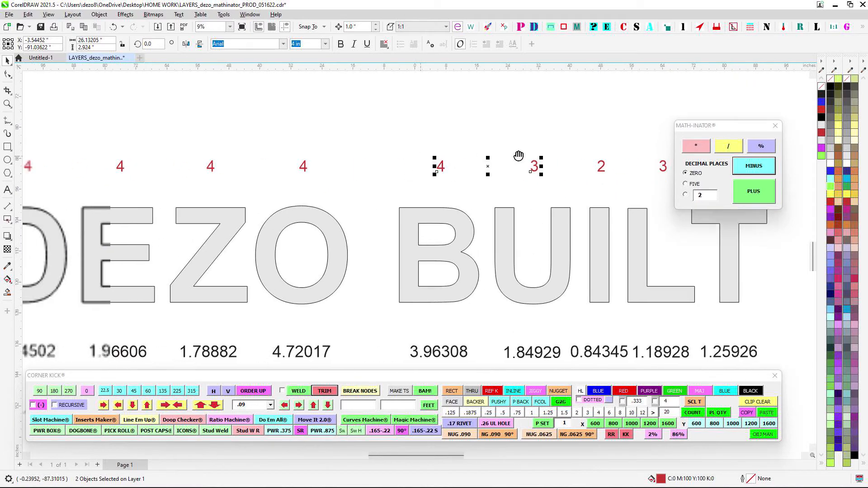
drag(425, 121, 338, 124)
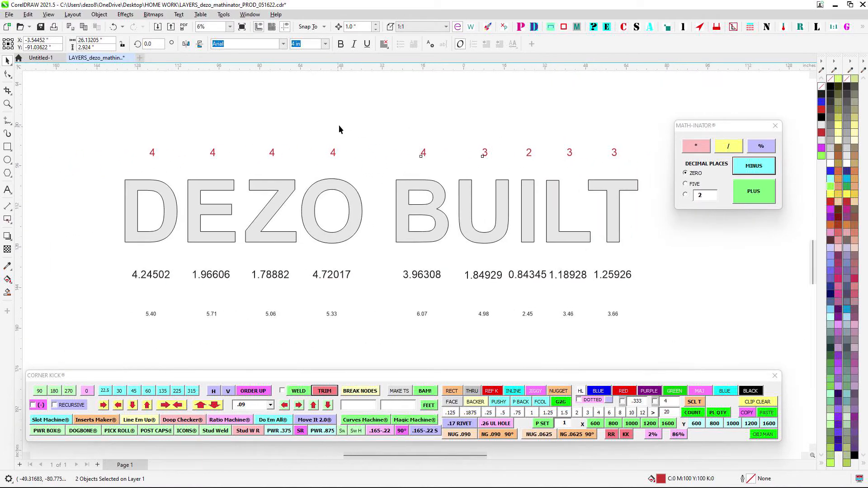
click(338, 124)
- Subtract the area labels beneath the B and U at zero decimal places and place the difference just below them
drag(363, 192, 336, 169)
scroll(430, 236, up, 2)
drag(430, 236, 418, 192)
scroll(419, 192, up, 2)
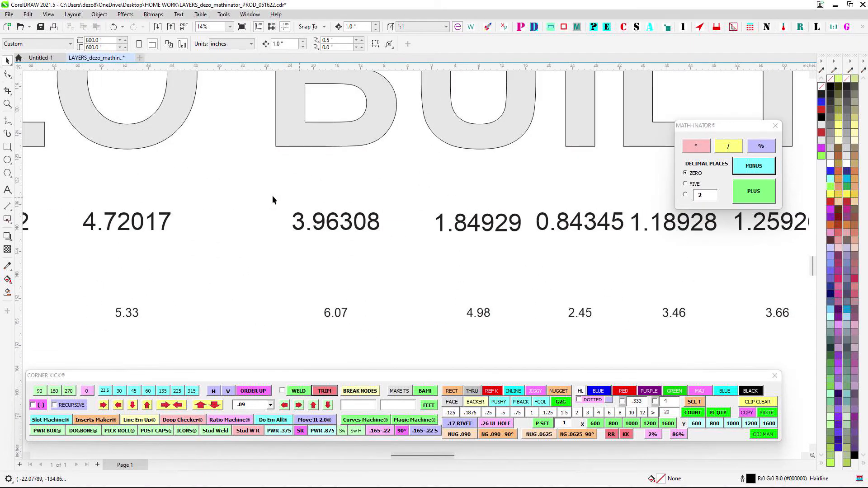
drag(272, 196, 452, 253)
drag(417, 200, 530, 251)
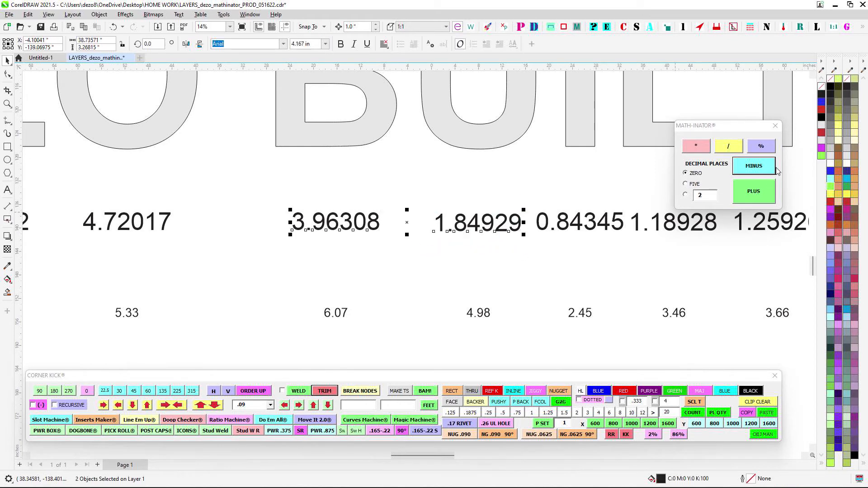
click(749, 168)
drag(422, 260, 432, 256)
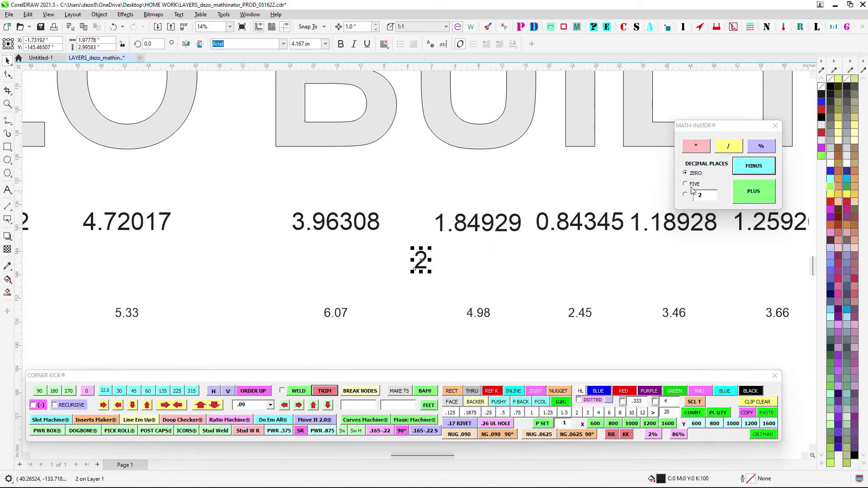
- Set Math-Inator to five decimal places, subtract the B and U area labels again, and delete both differences
click(693, 183)
drag(386, 191, 372, 185)
drag(244, 189, 526, 233)
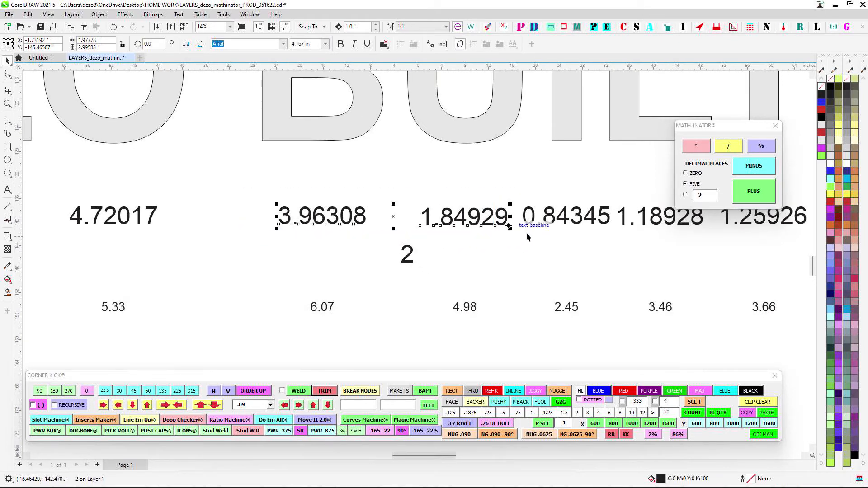
click(771, 168)
drag(466, 252, 322, 251)
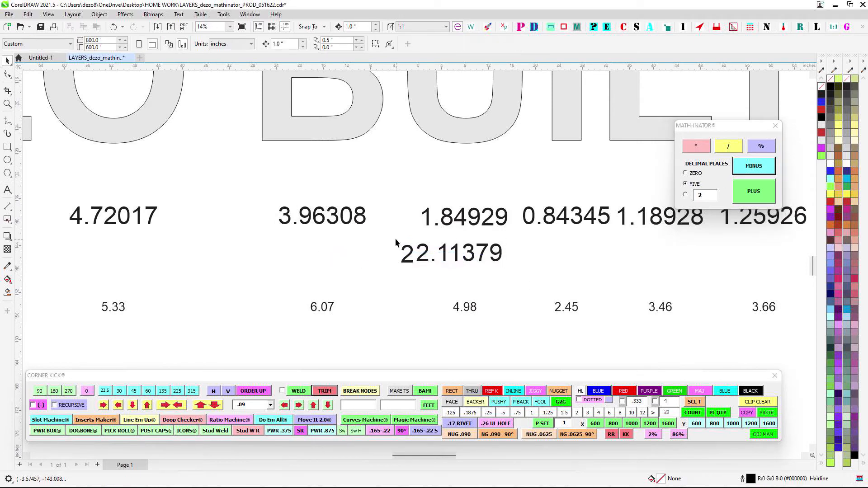
drag(465, 252, 466, 274)
key(Delete)
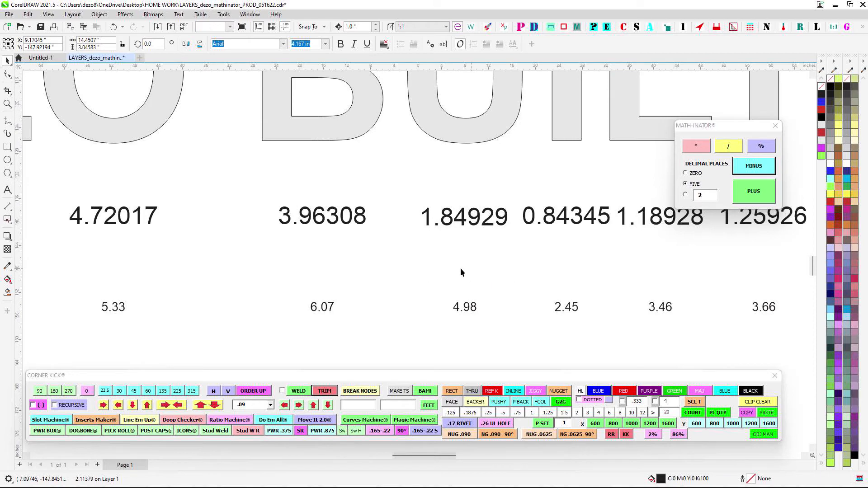
- Multiply the area labels beneath the L and T at five decimal places, and delete the product
scroll(434, 259, down, 4)
scroll(452, 224, up, 4)
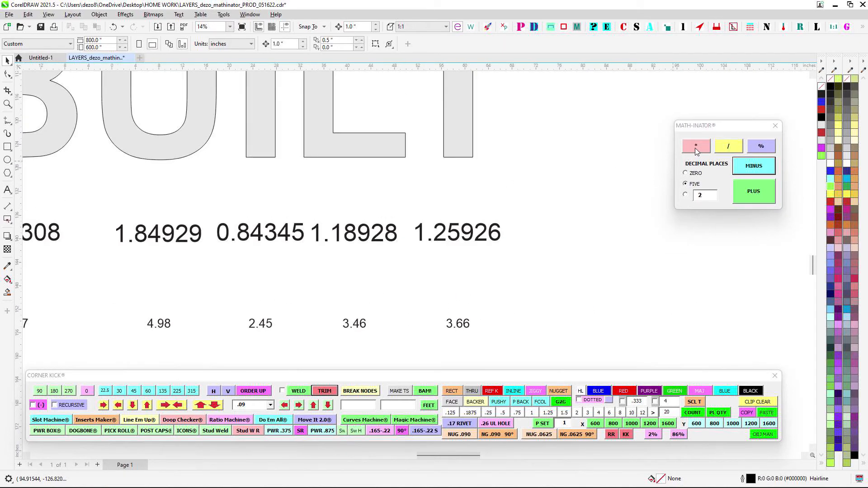
drag(520, 217, 526, 209)
drag(621, 261, 622, 259)
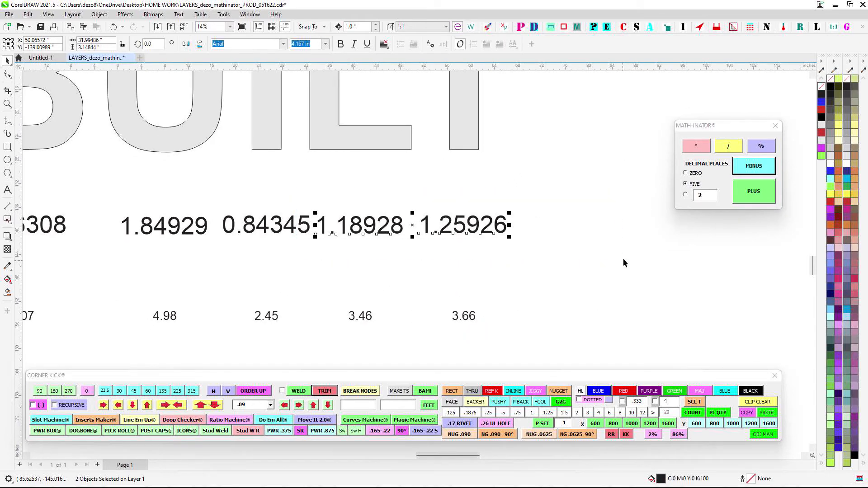
click(700, 149)
drag(461, 254, 598, 235)
key(Delete)
- Multiply the small labels beneath the L and T areas, move the product below them, and delete it
scroll(559, 242, down, 2)
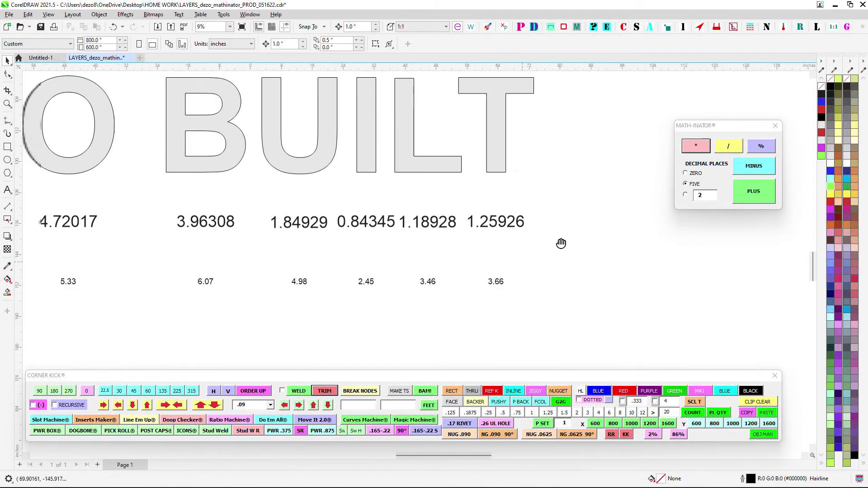
scroll(452, 272, up, 2)
drag(408, 238, 641, 285)
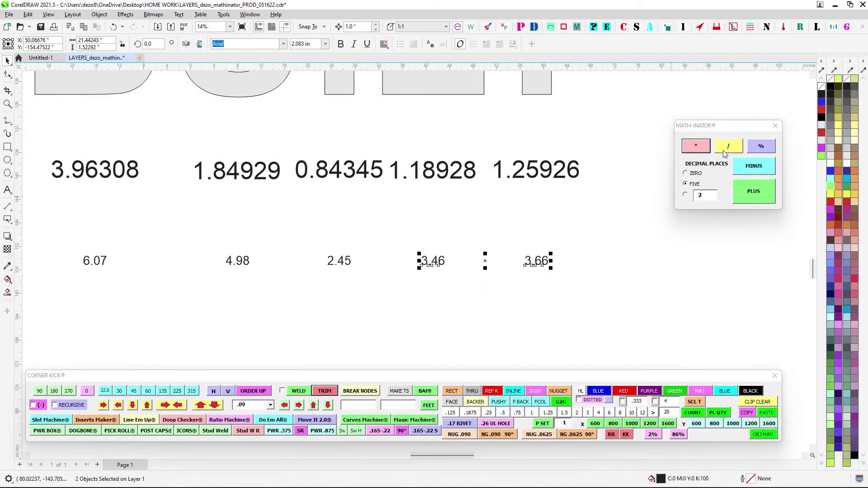
click(696, 146)
drag(452, 258, 497, 296)
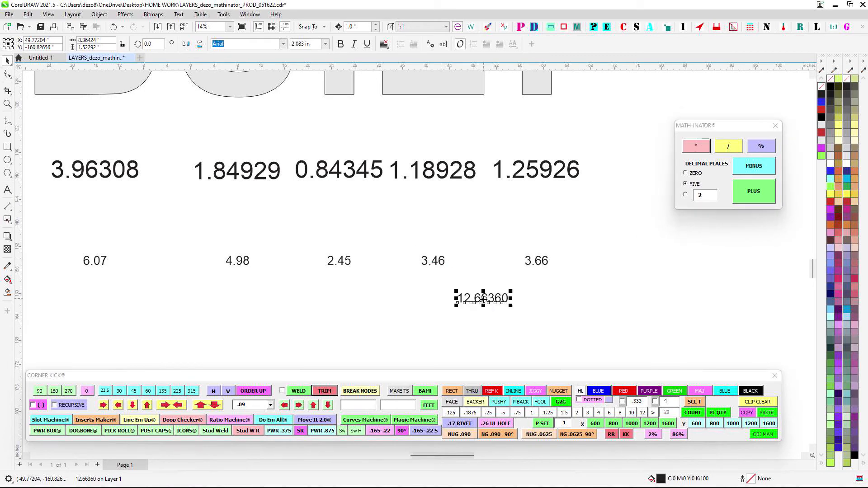
click(530, 302)
scroll(473, 305, down, 1)
click(507, 301)
key(Delete)
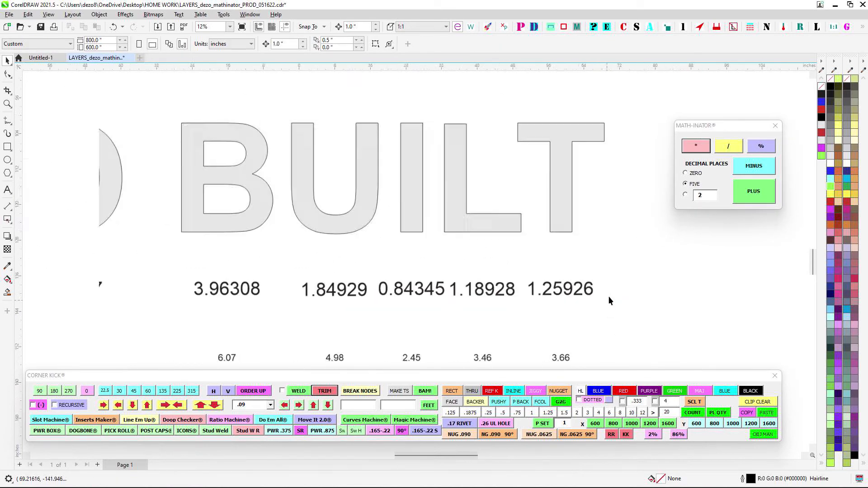
- Multiply the red counts above the L and T at five decimal places, and delete the product
scroll(588, 290, down, 1)
scroll(441, 137, up, 4)
drag(447, 140, 663, 205)
click(696, 146)
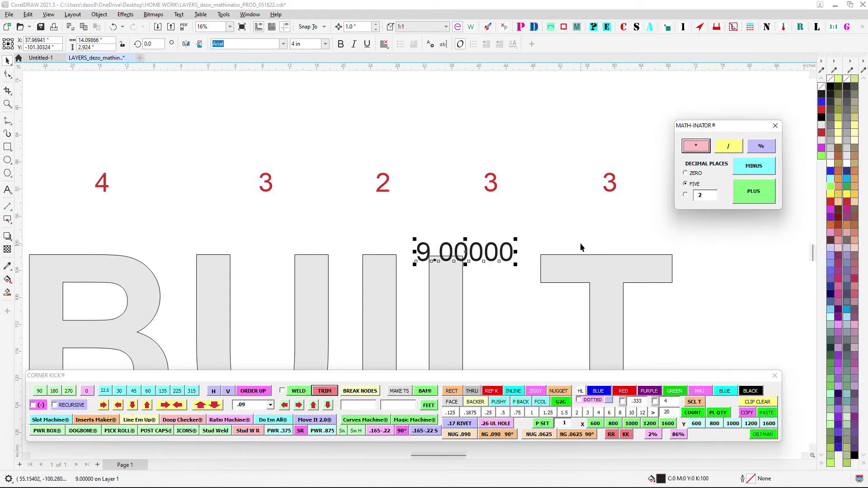
drag(466, 250, 524, 117)
key(Delete)
scroll(532, 164, down, 2)
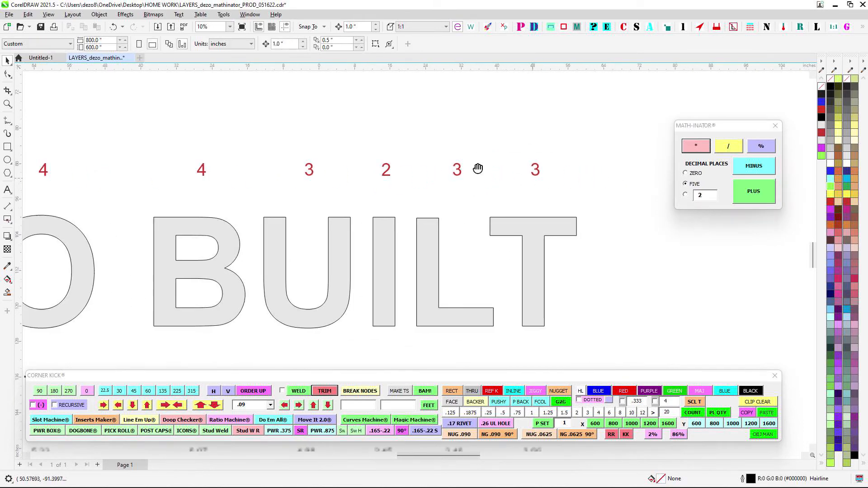
scroll(430, 229, down, 1)
scroll(430, 230, down, 1)
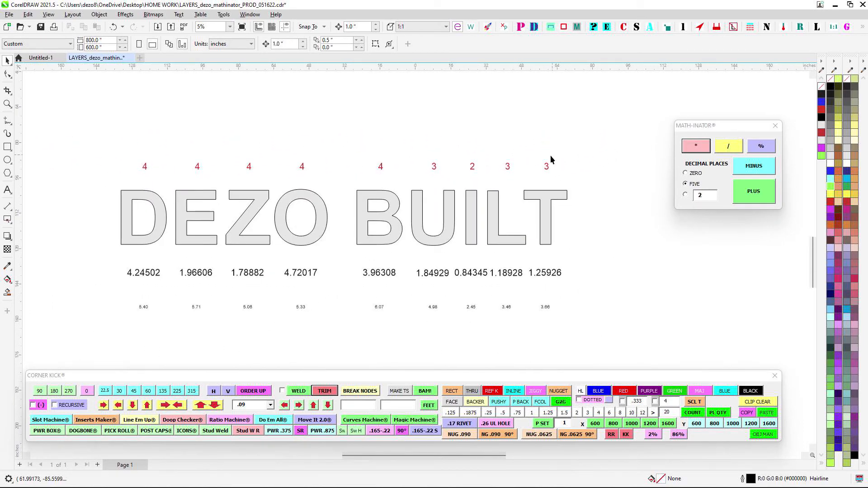
- Divide the area label beneath the O by the one beneath the B at five decimal places, and delete the quotient
scroll(536, 157, up, 4)
drag(473, 188, 547, 139)
scroll(548, 141, down, 2)
drag(333, 237, 398, 232)
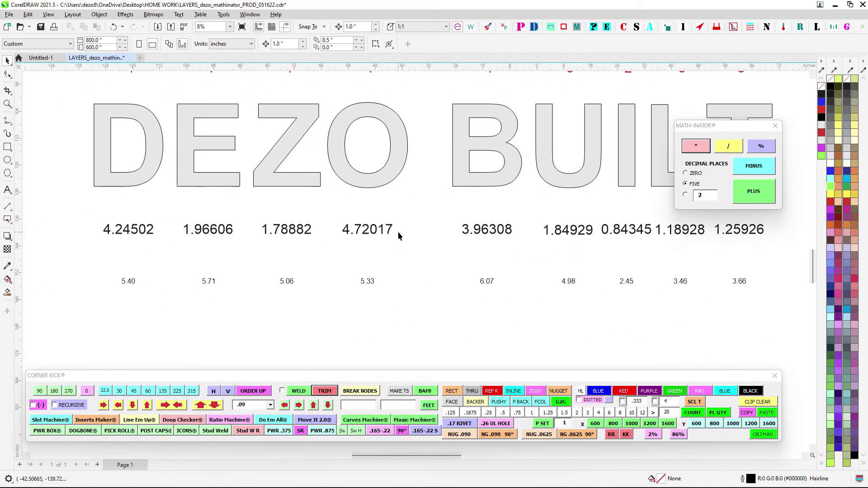
scroll(366, 211, up, 1)
drag(337, 208, 438, 257)
drag(468, 213, 560, 284)
click(733, 153)
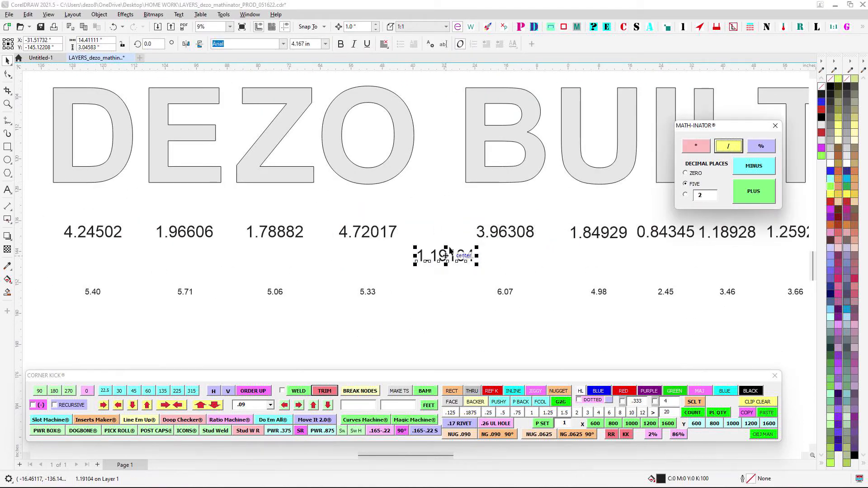
drag(448, 255, 470, 304)
key(Delete)
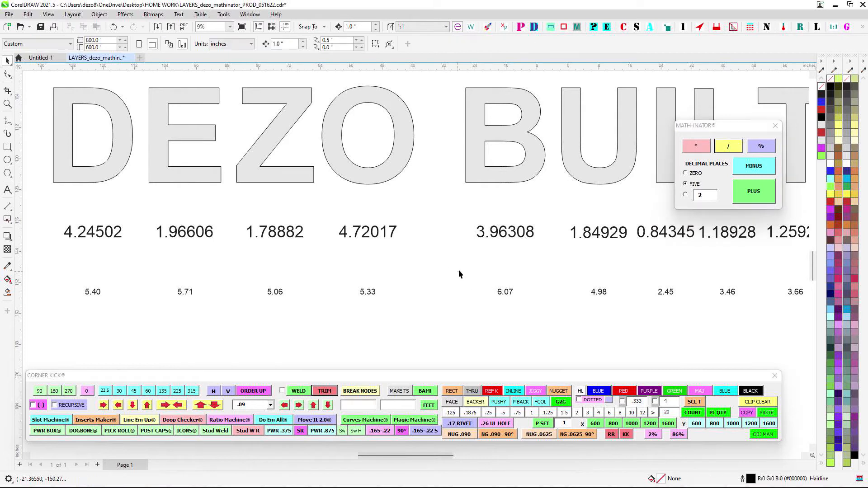
- Repeat the division of the O area label by the B area label at five decimal places
click(342, 228)
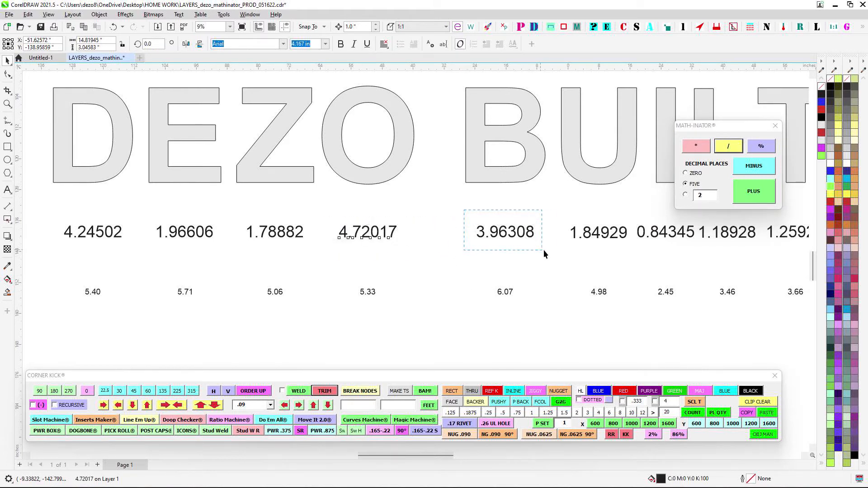
click(536, 237)
shift+click(393, 235)
click(715, 146)
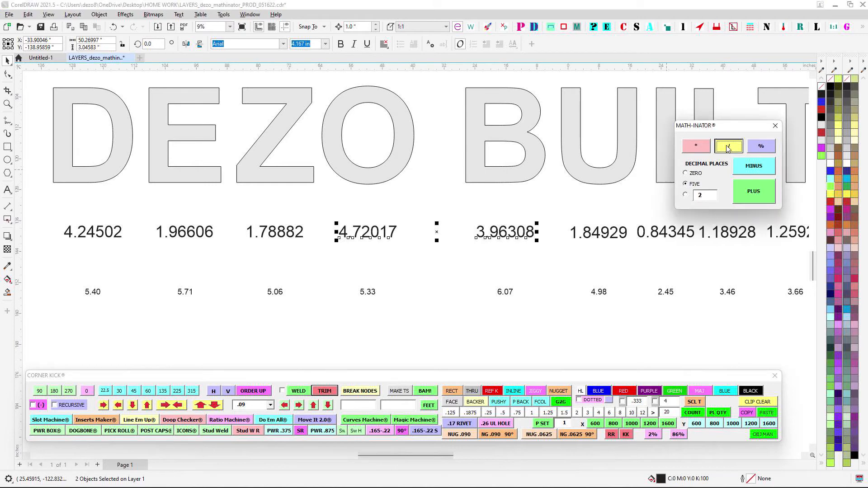
scroll(425, 238, up, 1)
click(327, 226)
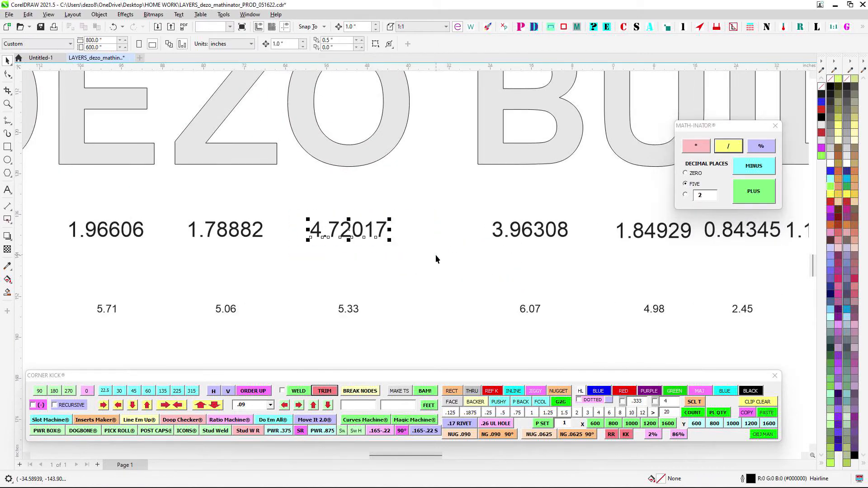
shift+click(583, 248)
click(727, 147)
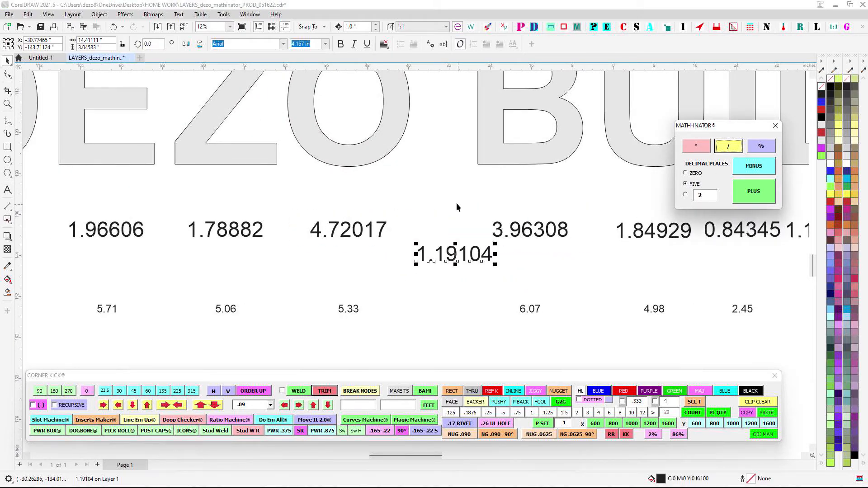
- Move the Math-Inator window closer to the number labels, and delete the new quotient
scroll(610, 189, up, 1)
drag(710, 134, 600, 142)
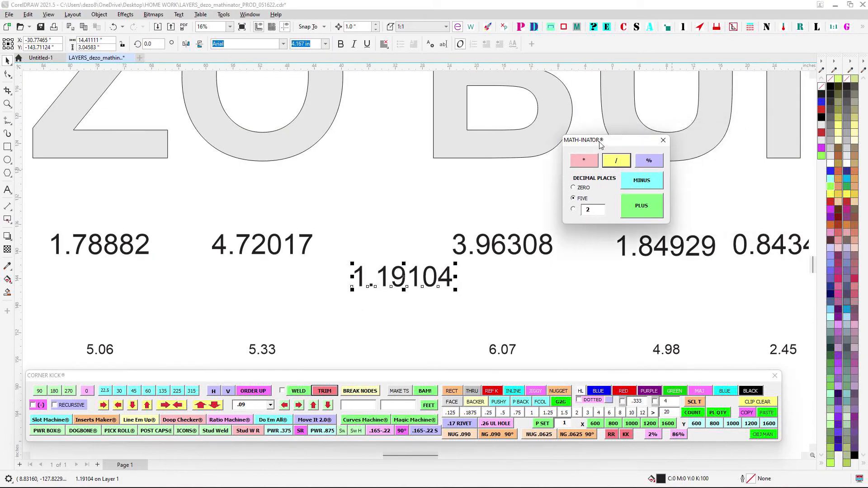
click(379, 275)
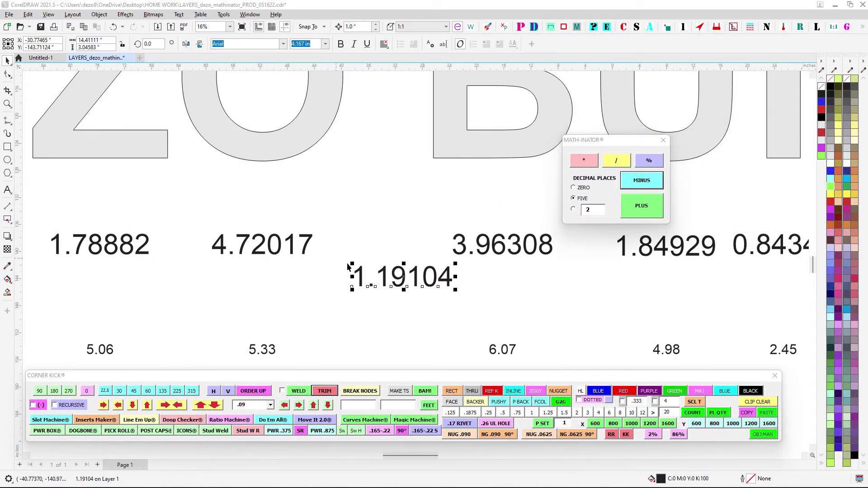
key(Delete)
- Calculate the percentage of the area labels beneath the O and B at five decimal places, and position the result just below them
scroll(511, 297, down, 1)
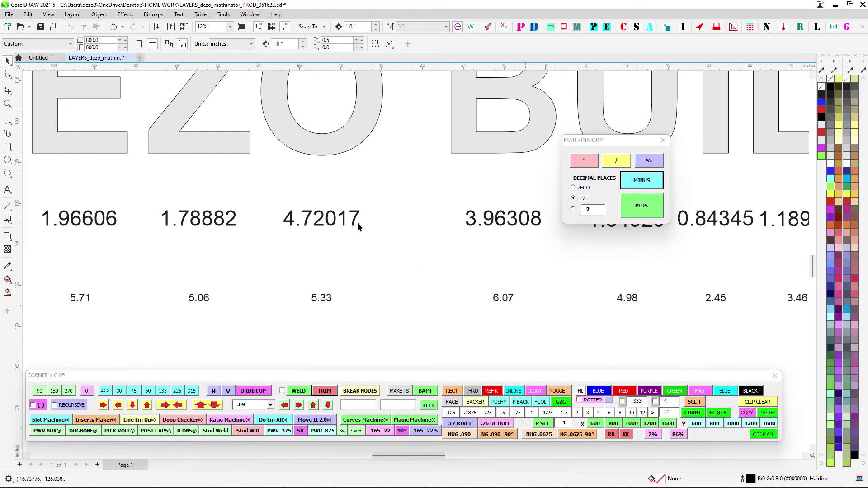
scroll(357, 223, down, 1)
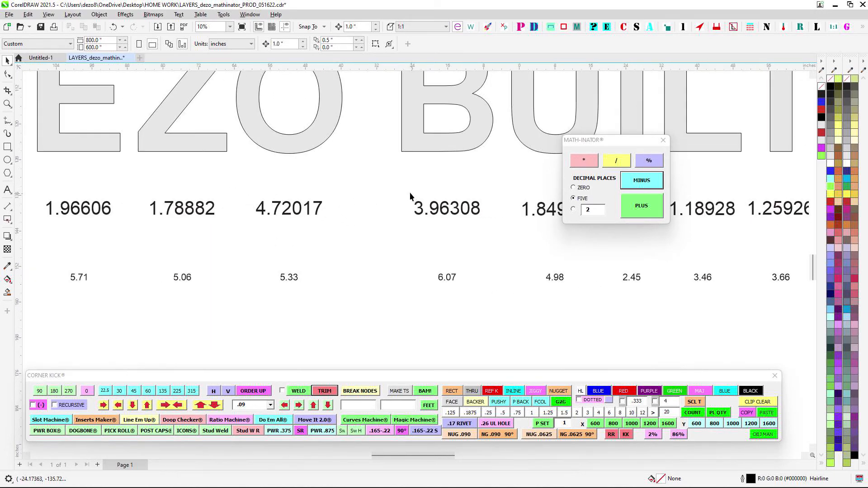
drag(246, 188, 376, 245)
shift+click(434, 207)
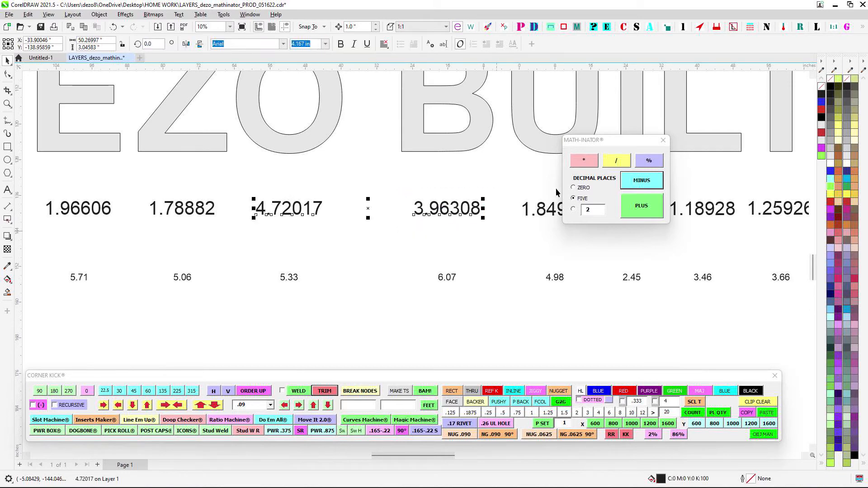
click(650, 161)
scroll(497, 251, up, 1)
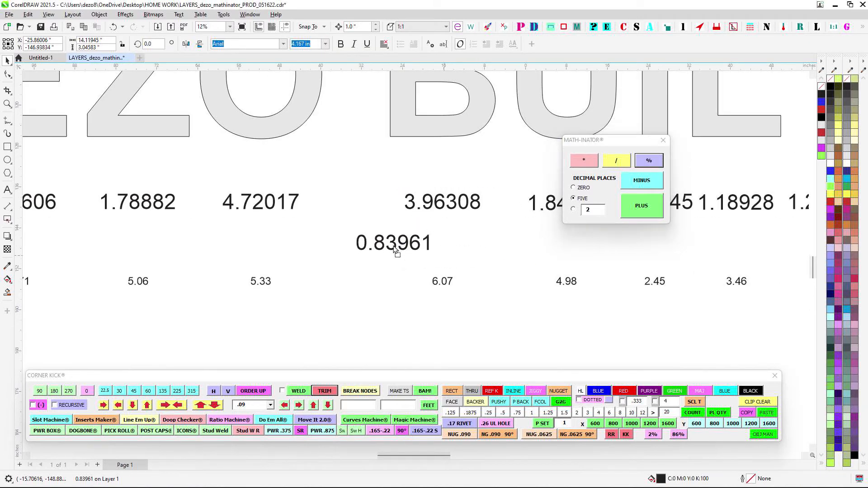
drag(394, 247, 394, 249)
- Calculate the percentage again with the B area label selected before the O label, and delete both results
drag(384, 189, 524, 238)
drag(215, 181, 312, 217)
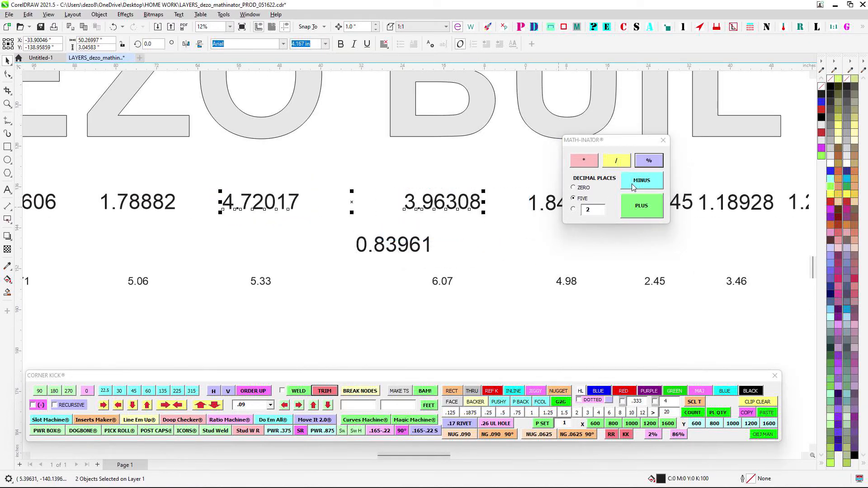
click(648, 161)
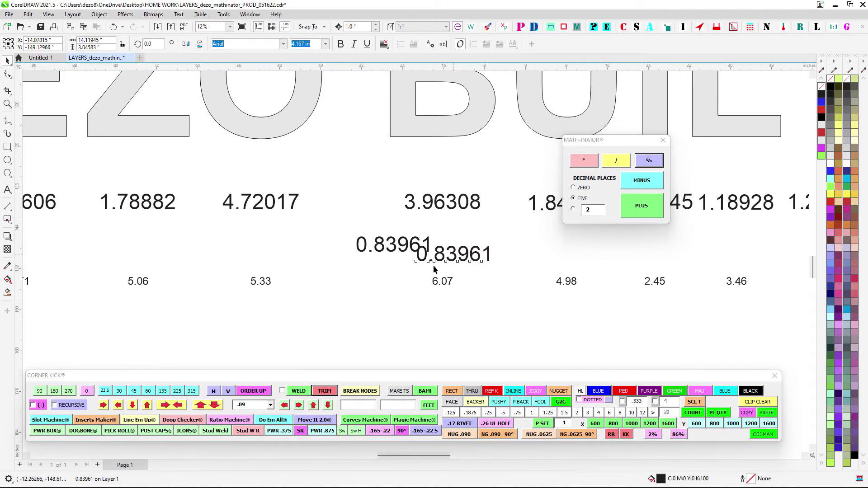
drag(411, 248, 489, 270)
key(Delete)
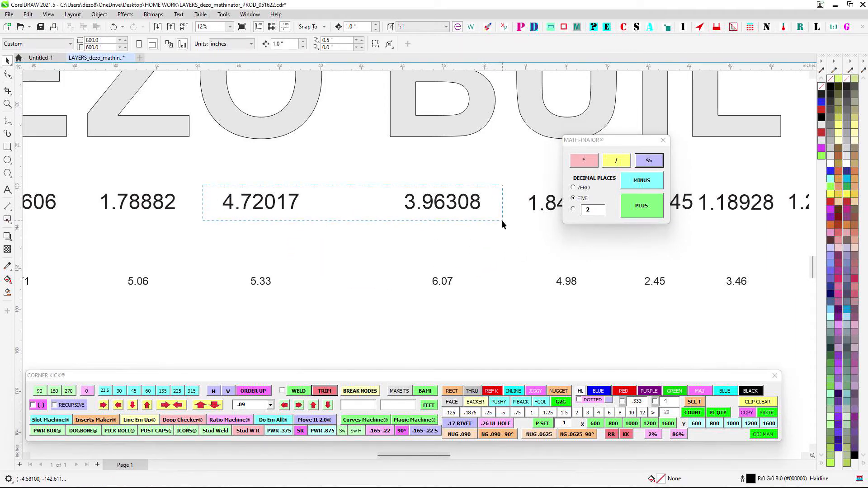
drag(502, 221, 502, 223)
scroll(502, 233, down, 3)
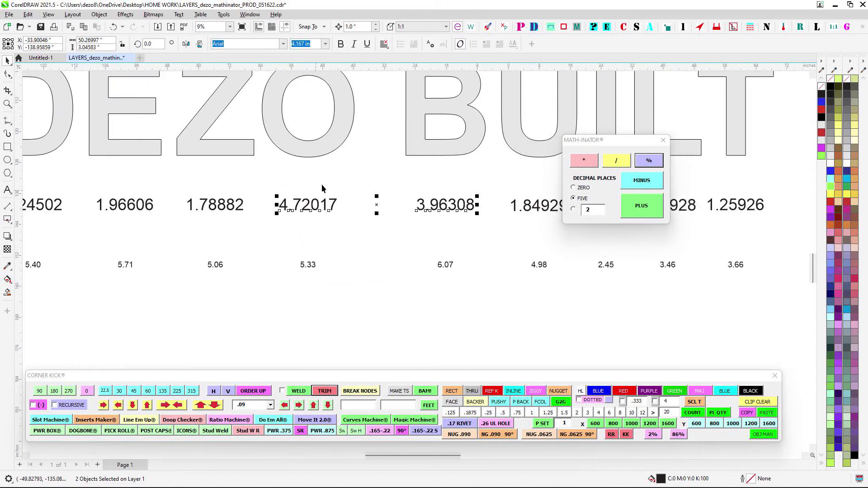
drag(259, 174, 490, 221)
drag(323, 203, 494, 206)
scroll(383, 188, up, 1)
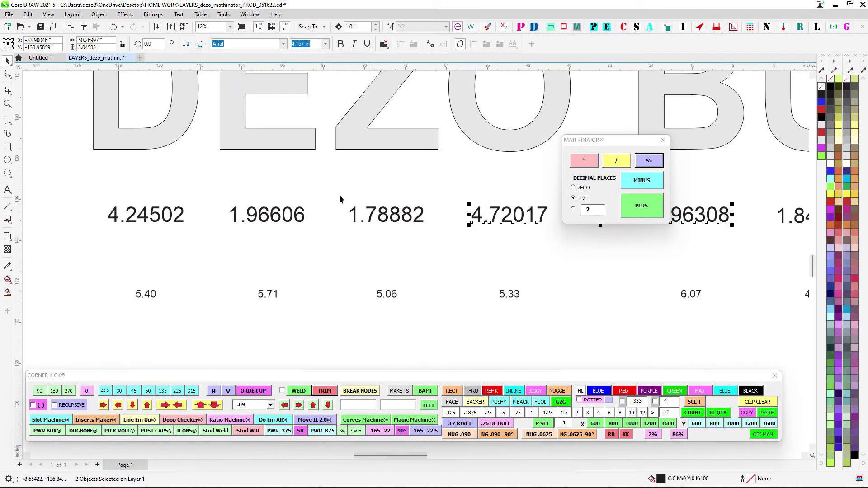
drag(339, 194, 300, 309)
scroll(435, 243, down, 1)
drag(416, 267, 283, 240)
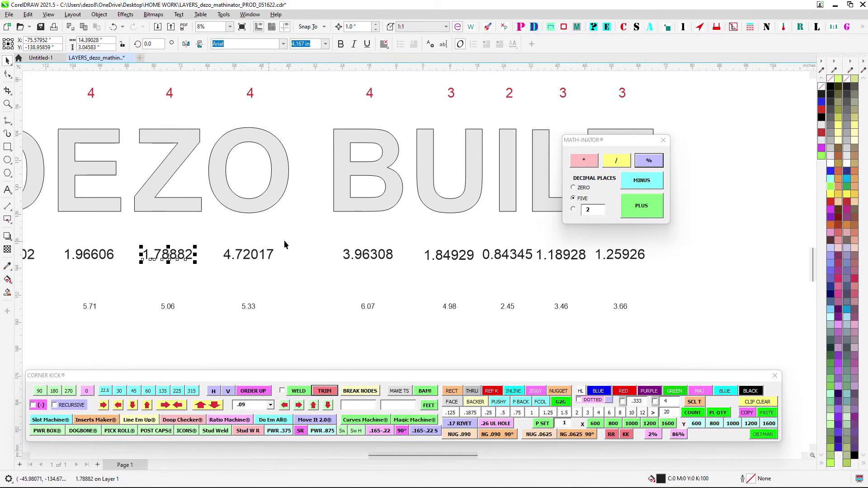
- Calculate the percentage of the red counts above the B and U, move the result between them, and delete it
drag(404, 130, 371, 181)
scroll(398, 134, up, 2)
drag(451, 125, 393, 183)
drag(253, 133, 334, 181)
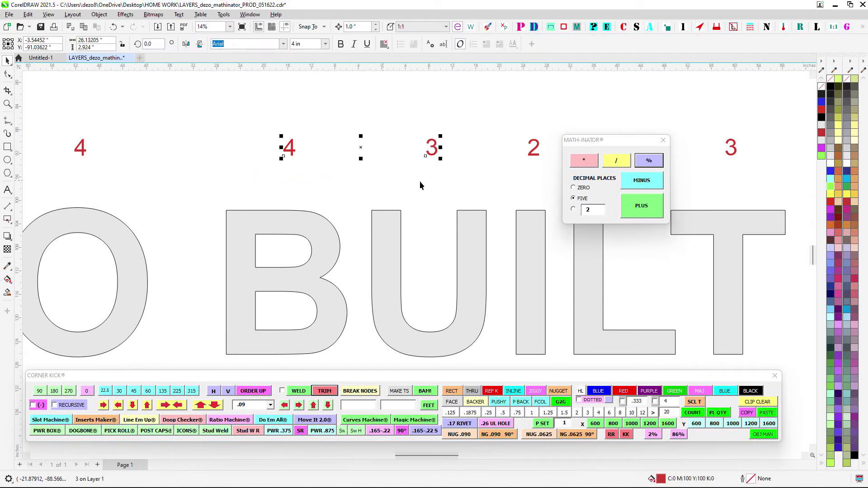
click(649, 161)
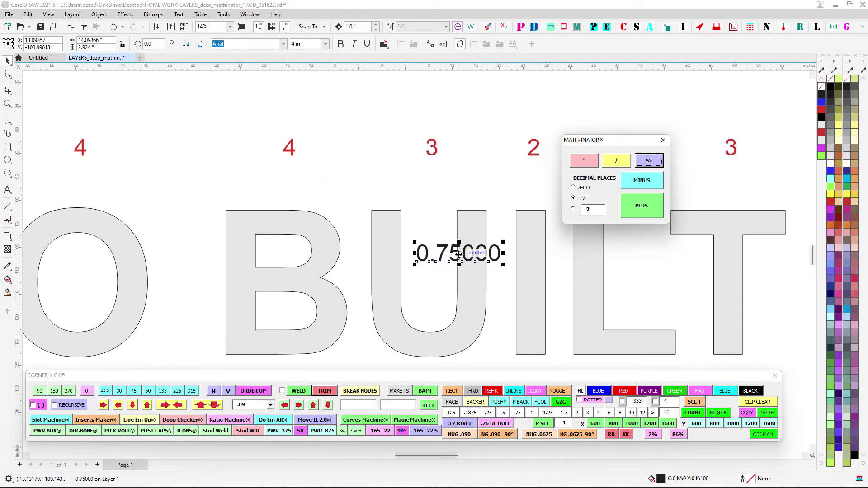
drag(458, 254, 378, 176)
drag(313, 154, 440, 199)
key(Delete)
- Multiply the red counts above the B and U at five decimal places, and delete the product
drag(385, 139, 401, 151)
scroll(342, 145, down, 2)
drag(290, 141, 423, 179)
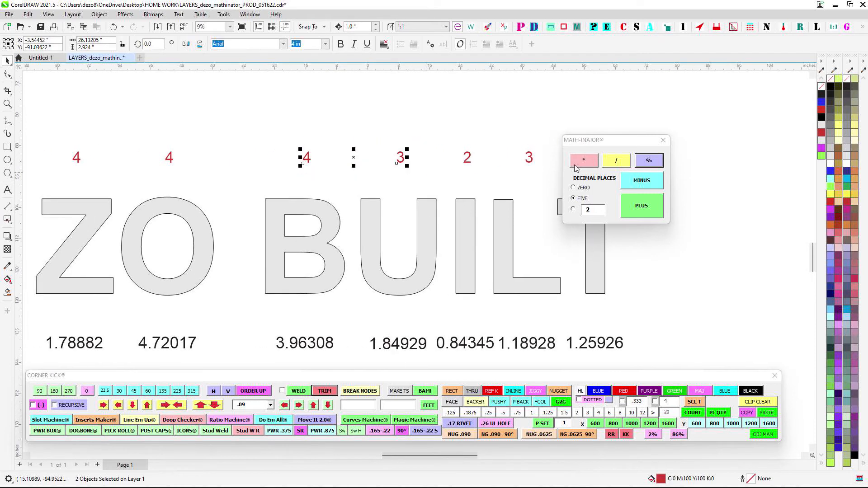
click(596, 165)
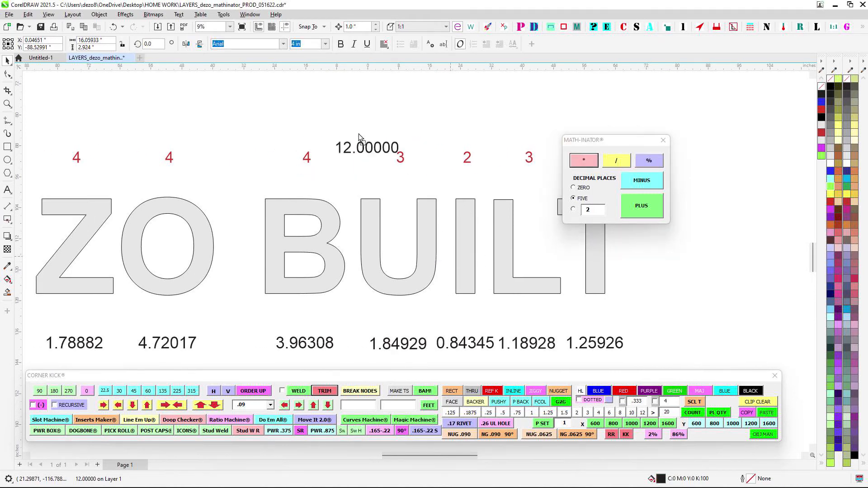
key(Delete)
- Divide the red counts above the B and U, place the quotient above them, and delete it
drag(287, 144, 447, 168)
click(621, 162)
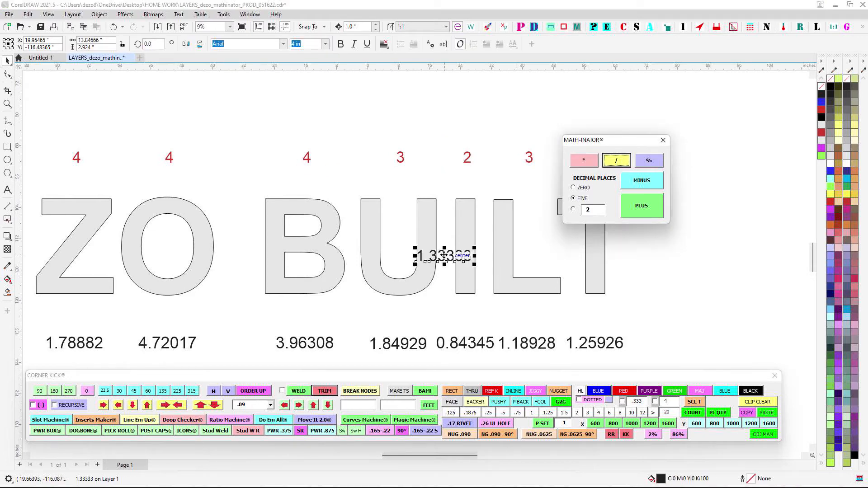
click(280, 108)
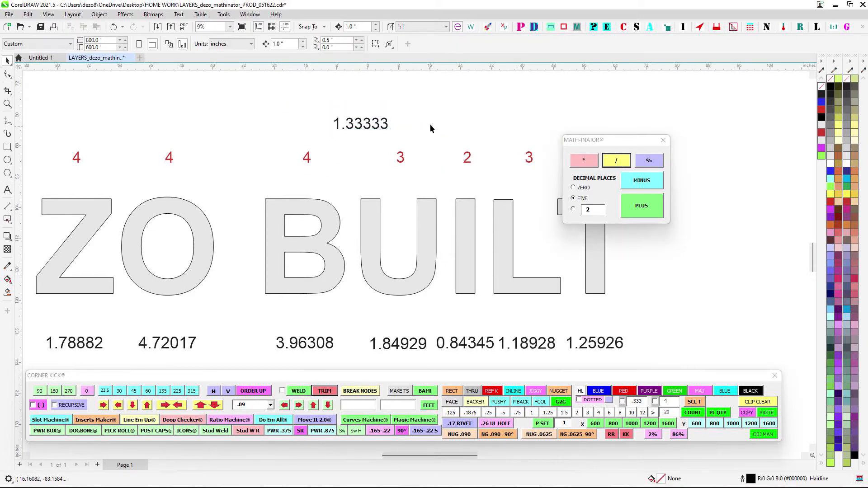
scroll(429, 124, down, 2)
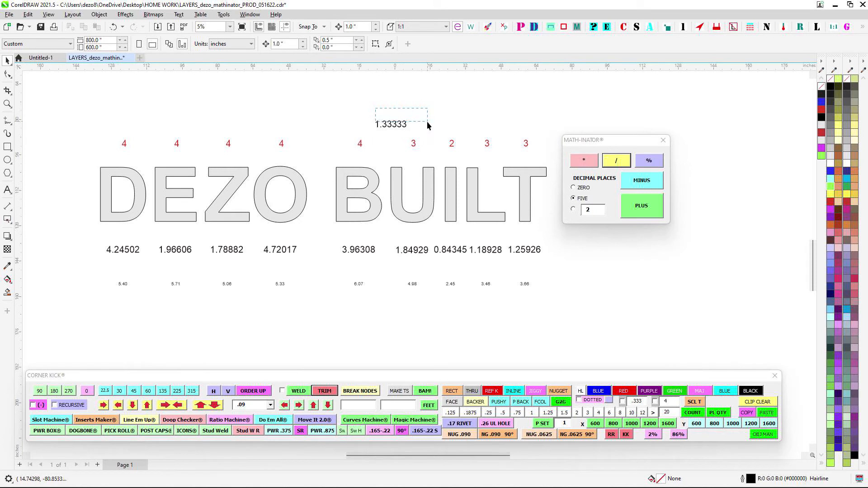
drag(427, 121, 427, 128)
key(Delete)
- Delete all red counts above the DEZO BUILT lettering and both rows of number labels beneath it
scroll(424, 121, down, 1)
drag(169, 123, 522, 150)
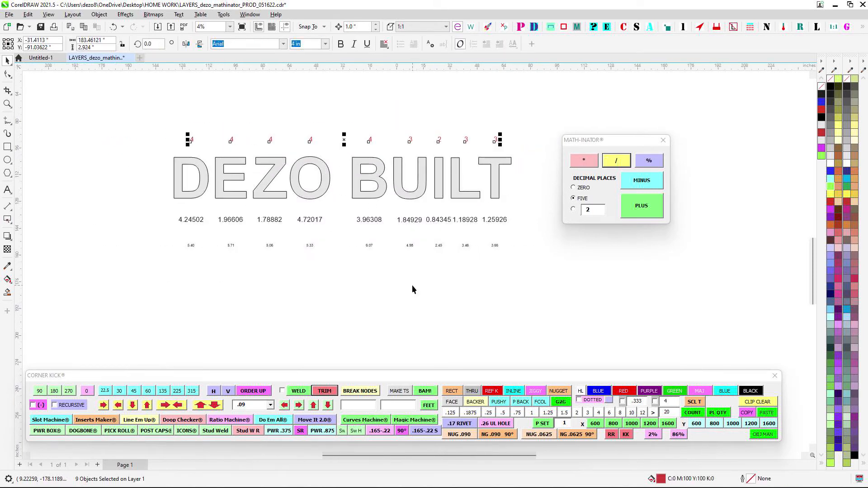
drag(166, 214, 519, 291)
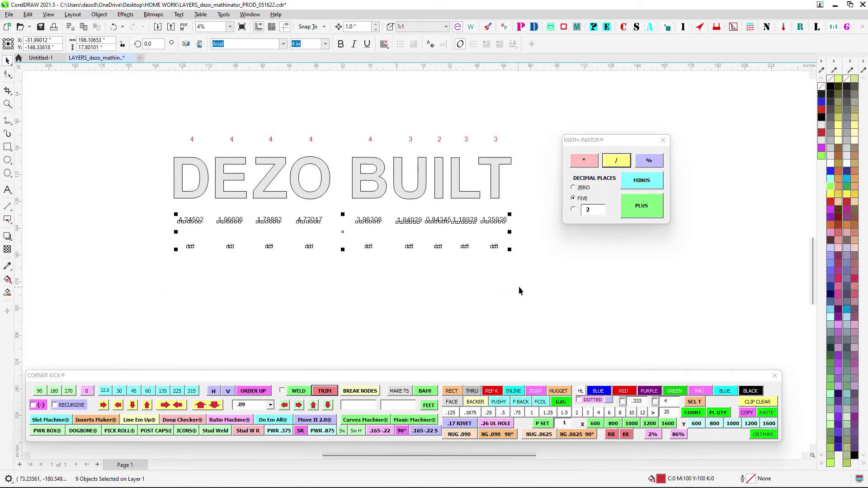
scroll(519, 286, right, 2)
drag(511, 170, 519, 172)
key(Delete)
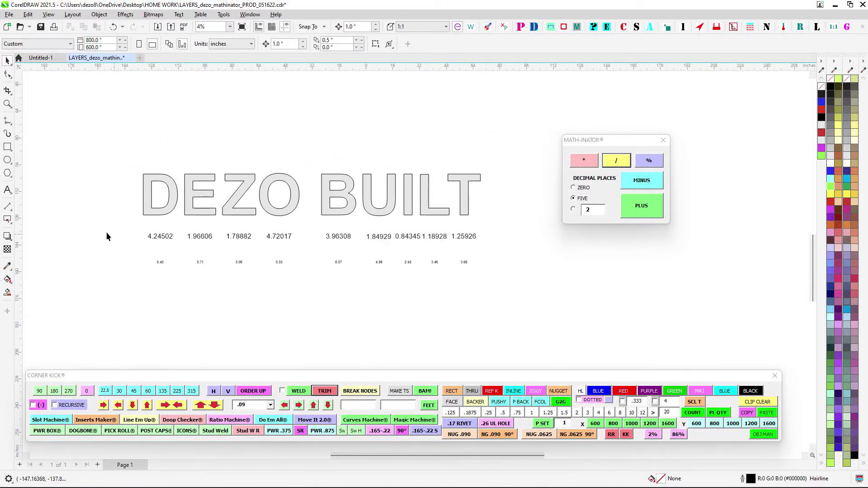
drag(115, 221, 585, 274)
key(Delete)
- Move the Math-Inator window farther away from the lettering, and save the drawing
scroll(563, 261, right, 1)
drag(617, 138, 725, 104)
scroll(555, 173, down, 1)
scroll(565, 187, left, 1)
scroll(323, 137, left, 1)
scroll(392, 158, up, 1)
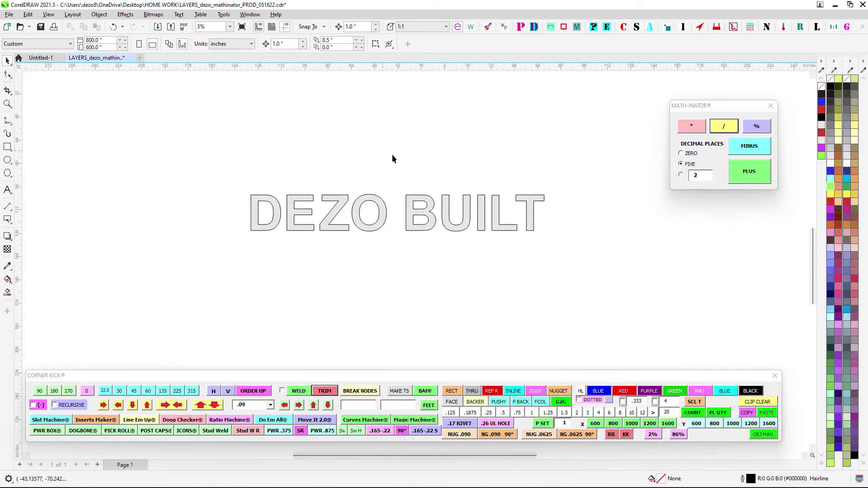
scroll(561, 172, up, 1)
drag(598, 235, 611, 213)
key(ctrl+s)
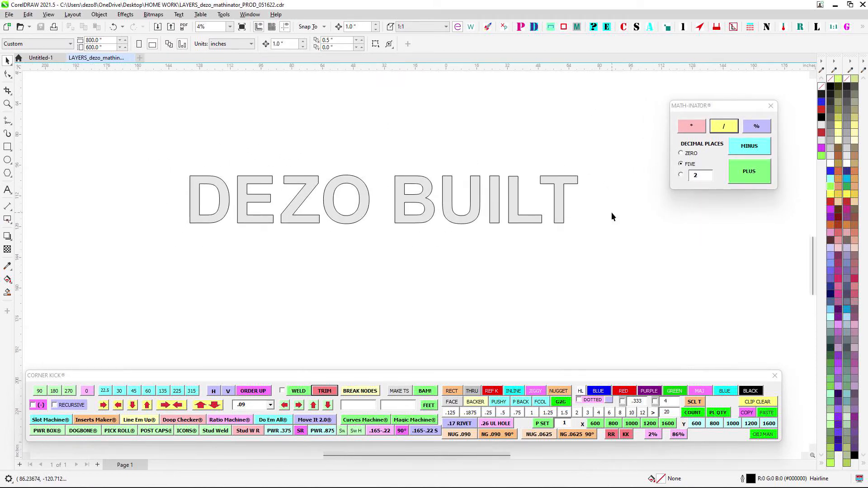
- Open Curves Machine and arrange its window directly beneath Math-Inator, clear of the lettering
click(375, 421)
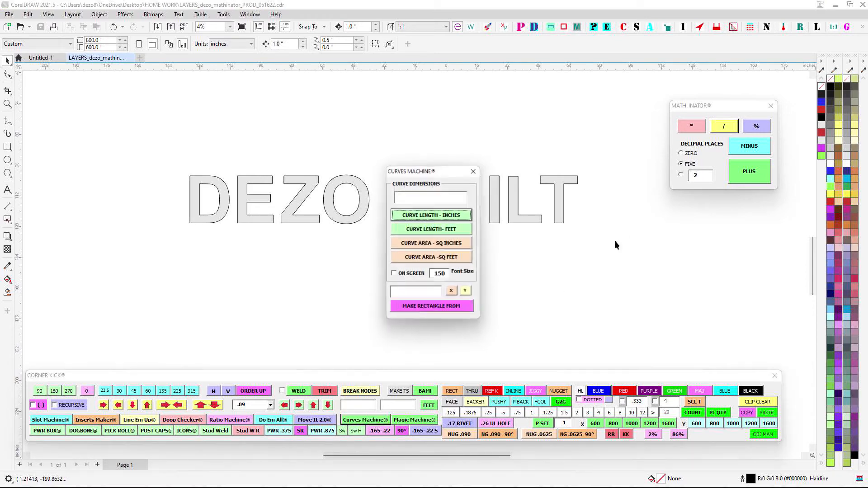
drag(444, 171, 736, 202)
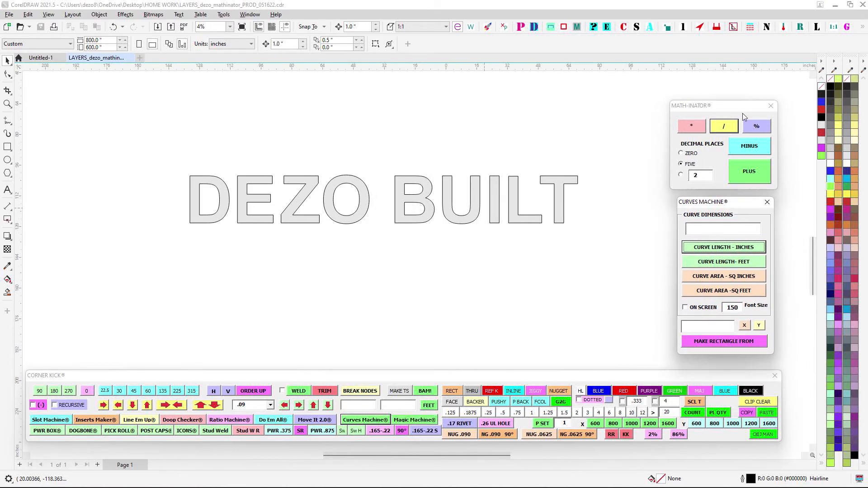
drag(738, 106, 745, 89)
mouse_move(750, 202)
mouse_down()
mouse_move(769, 189)
mouse_move(761, 193)
mouse_up()
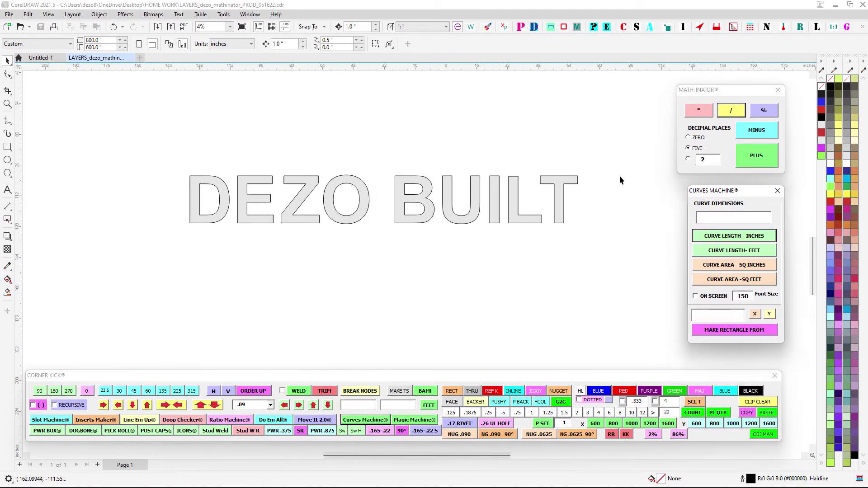
drag(625, 170, 634, 188)
scroll(520, 154, down, 1)
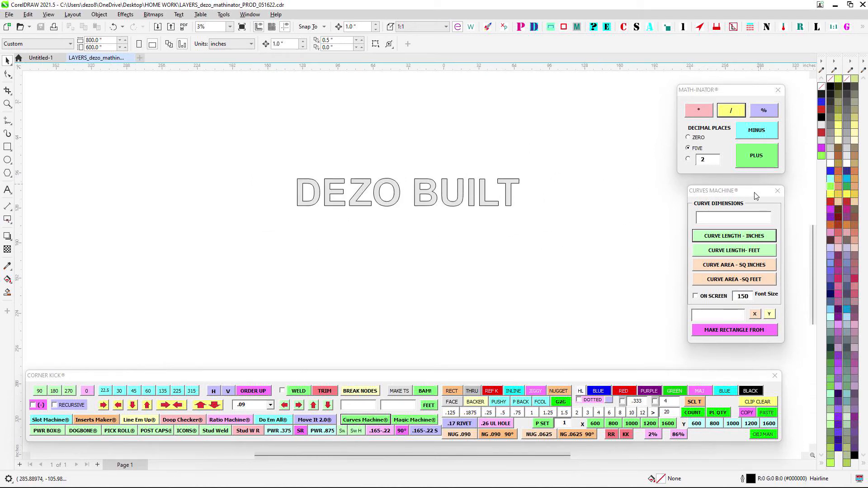
- Select the whole DEZO BUILT lettering, and shift the Curves Machine and Math-Inator windows into line with each other, clear of it
mouse_move(755, 194)
mouse_down()
mouse_move(678, 193)
mouse_move(744, 199)
mouse_up()
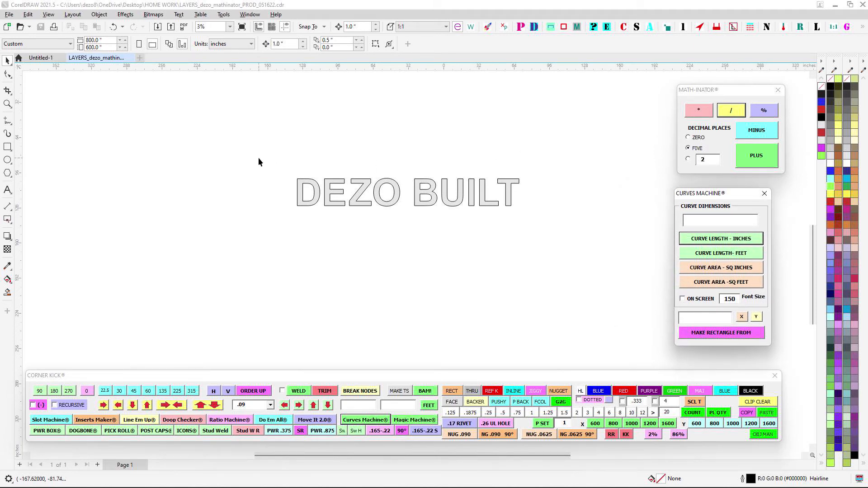
drag(258, 158, 588, 247)
drag(549, 159, 545, 189)
scroll(546, 185, down, 1)
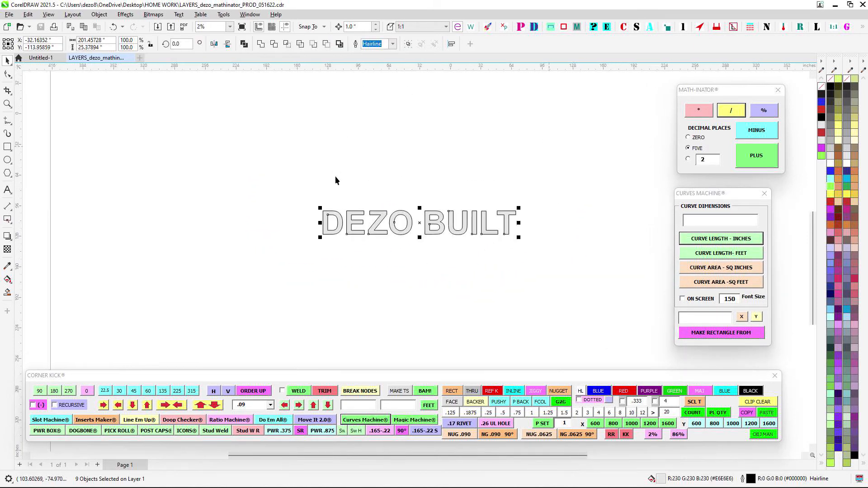
drag(363, 205, 331, 189)
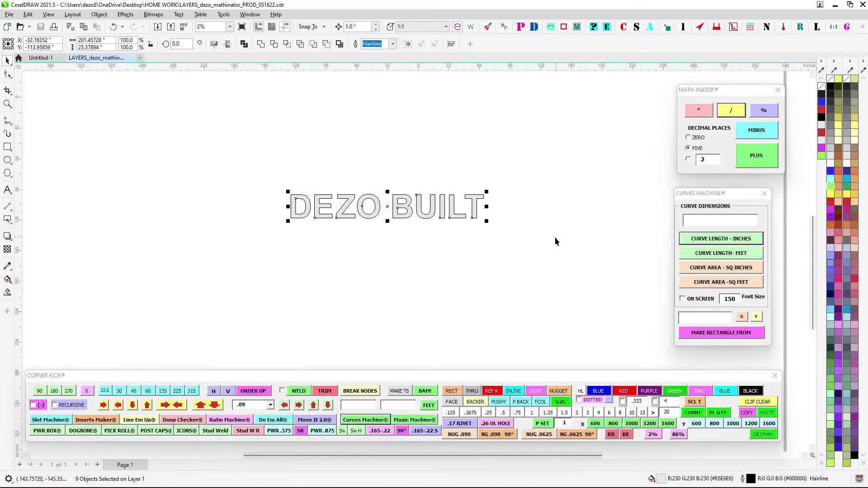
scroll(449, 170, up, 1)
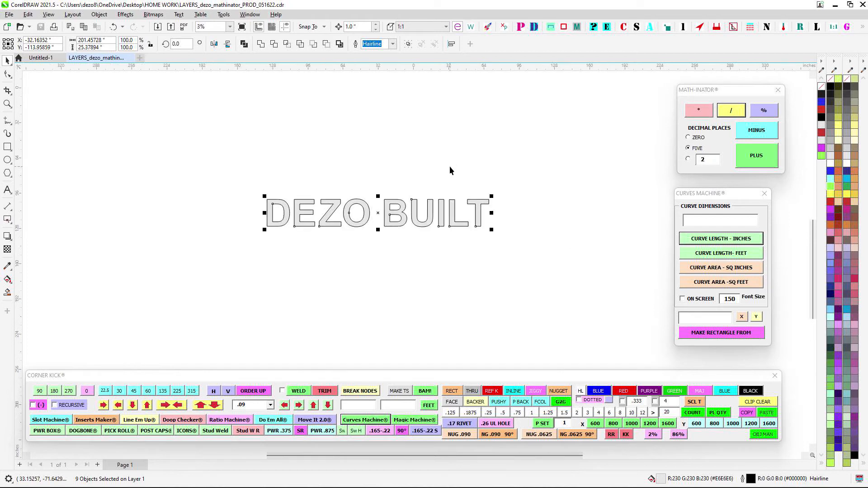
scroll(454, 159, down, 1)
drag(452, 152, 473, 196)
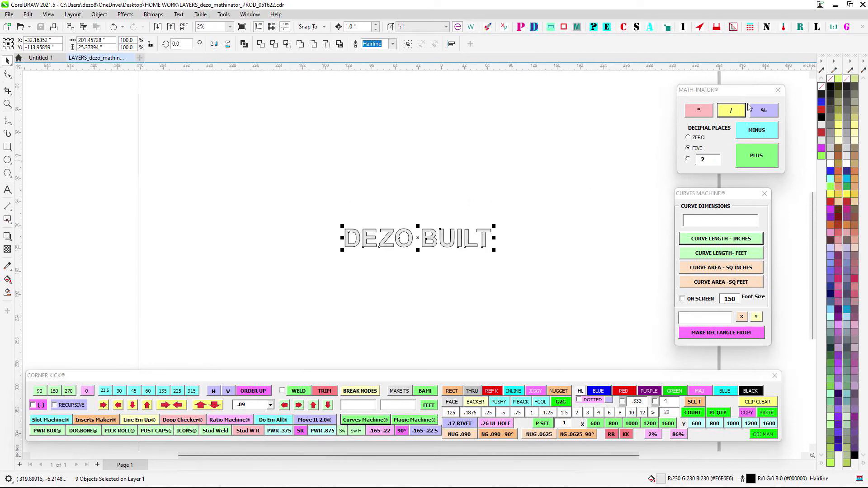
mouse_move(730, 93)
mouse_down()
mouse_move(602, 149)
mouse_move(720, 100)
mouse_up()
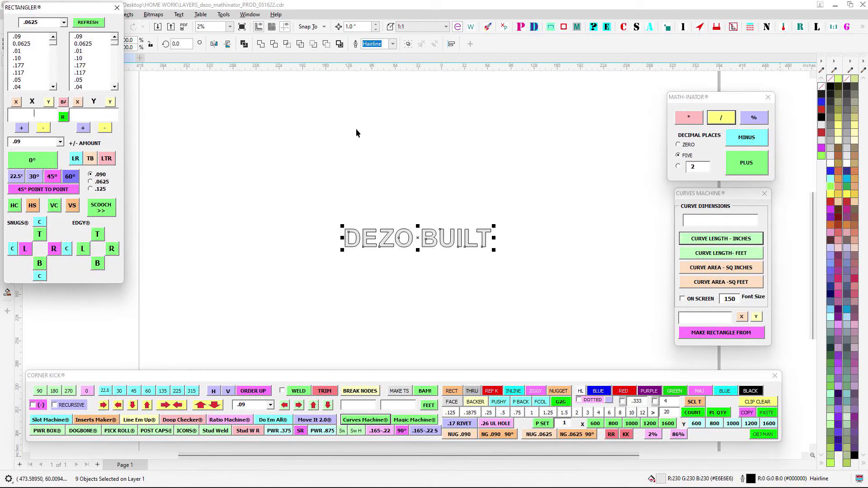
- Bring Rectangler beside the lettering and use it to create a rectangle 120 inches wide by 60 inches high at 0°
drag(82, 8, 761, 80)
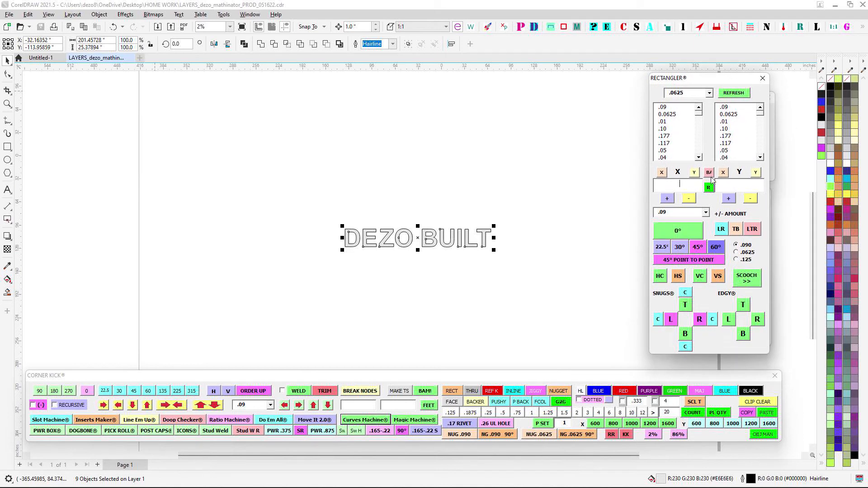
click(300, 196)
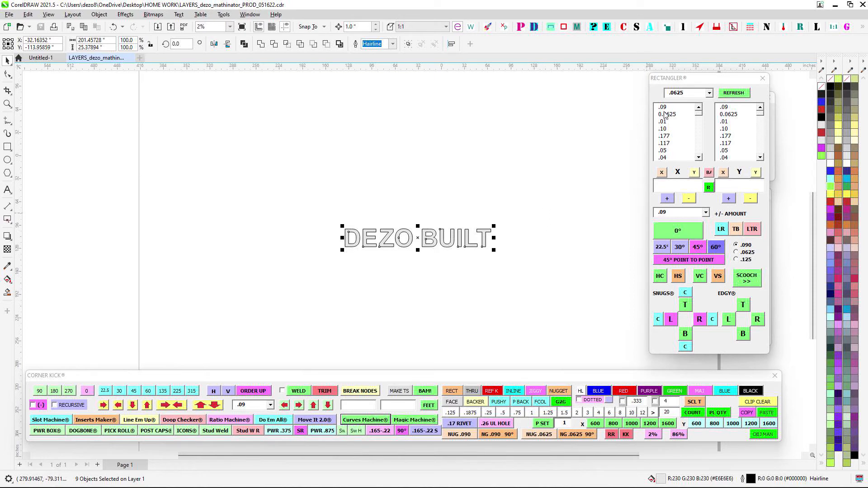
click(687, 183)
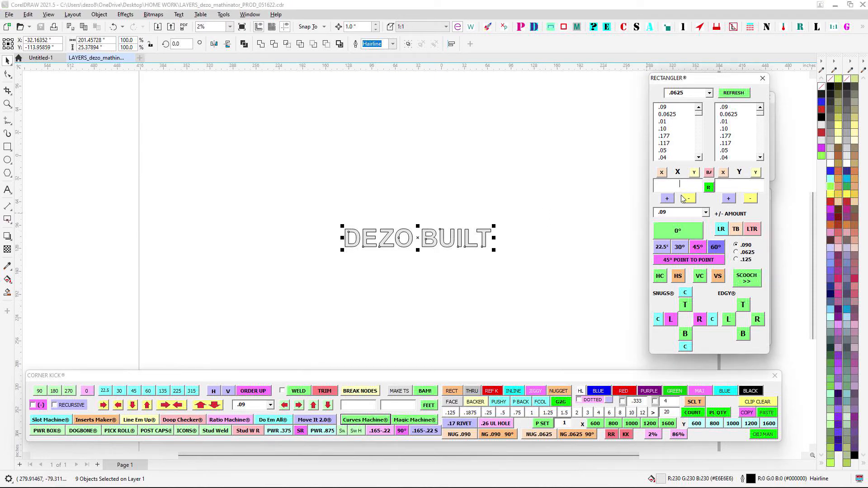
text(120)
click(687, 231)
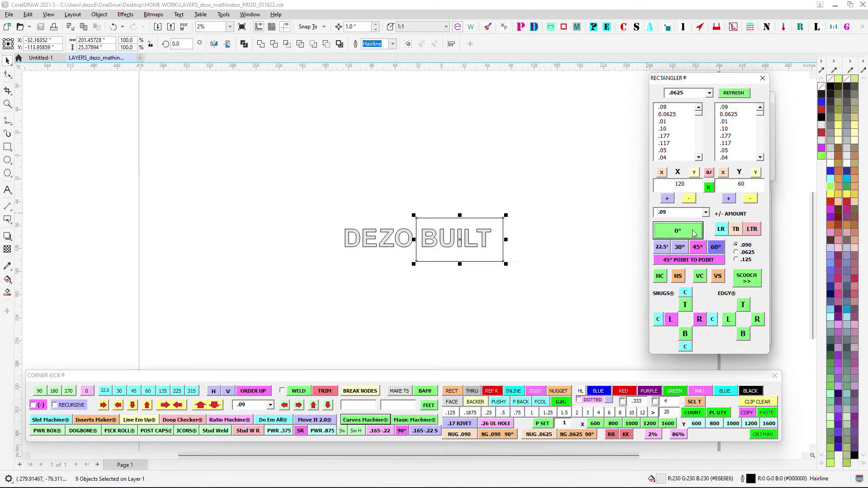
- Move the 120 x 60 rectangle above the DEZO BUILT lettering and fill it with light grey (#E6E6E6)
drag(444, 241, 352, 165)
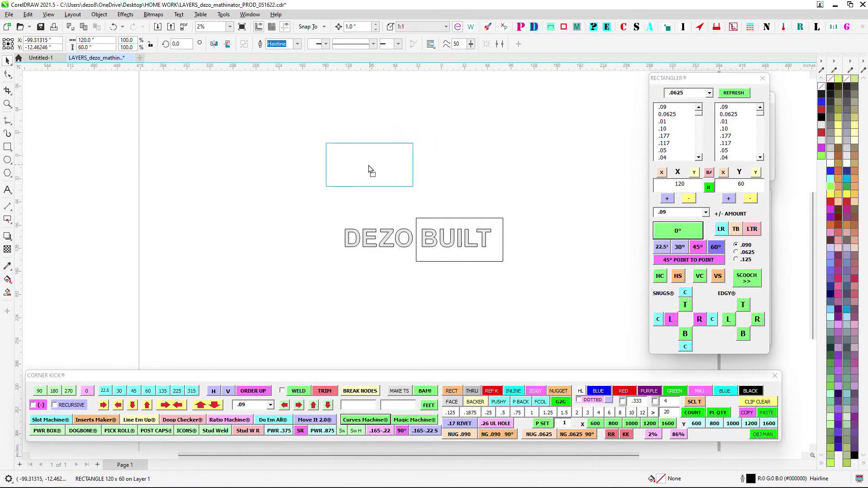
drag(486, 198, 487, 198)
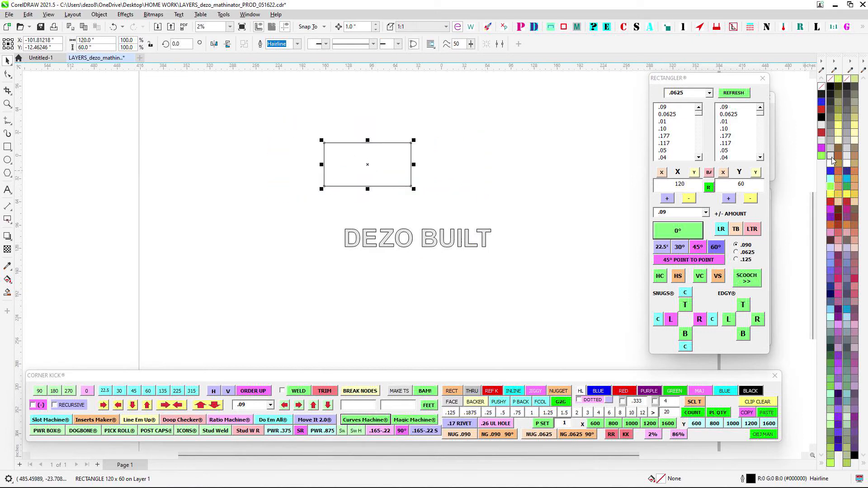
click(831, 157)
click(536, 151)
scroll(392, 173, up, 2)
scroll(465, 173, down, 2)
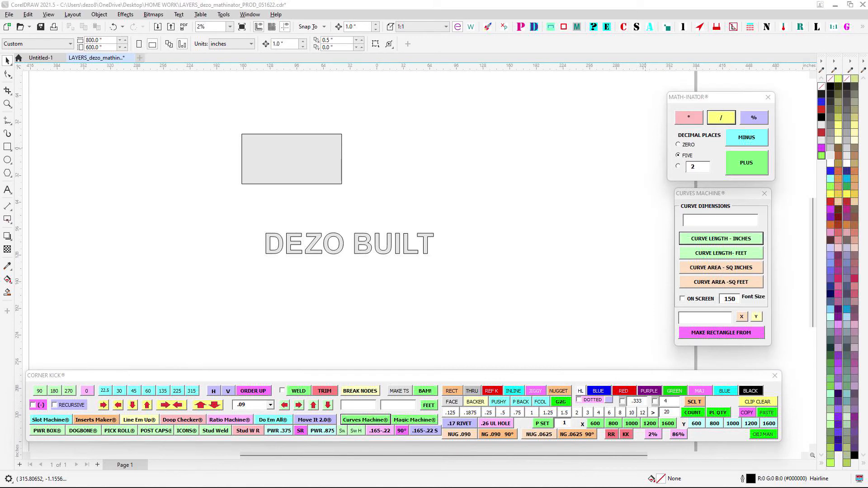
scroll(435, 213, up, 2)
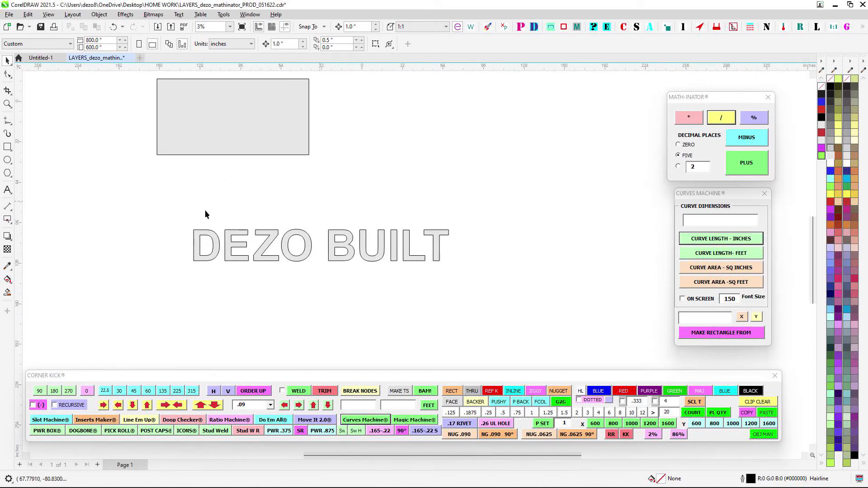
drag(348, 285, 319, 283)
drag(322, 208, 482, 286)
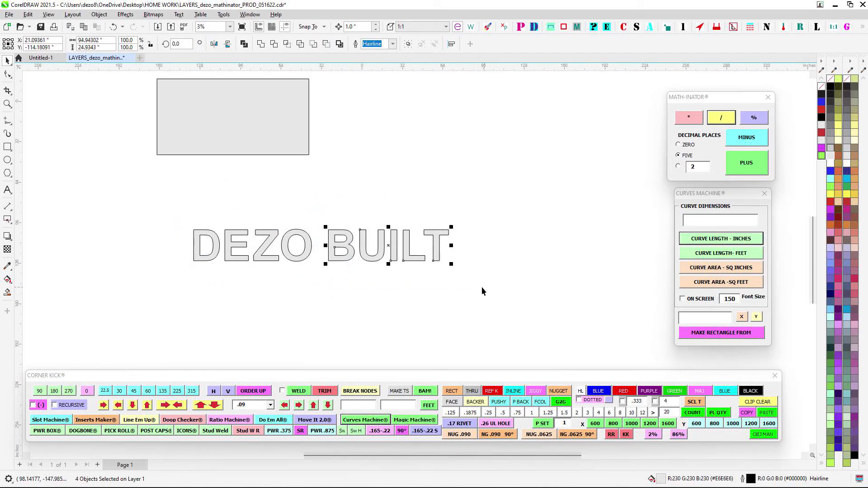
drag(442, 215, 490, 188)
scroll(490, 188, up, 1)
drag(394, 183, 449, 239)
scroll(448, 239, down, 1)
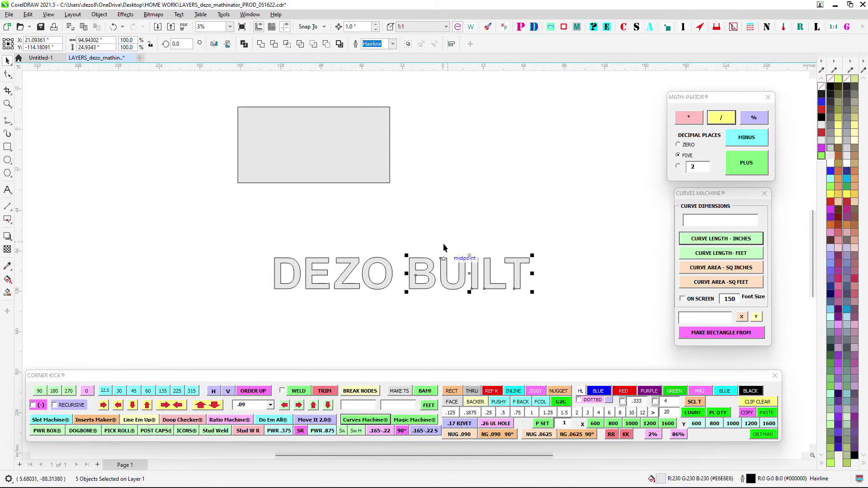
scroll(342, 238, up, 1)
click(342, 239)
scroll(347, 239, down, 1)
drag(348, 239, 332, 235)
drag(226, 228, 560, 298)
click(470, 197)
drag(369, 234, 398, 211)
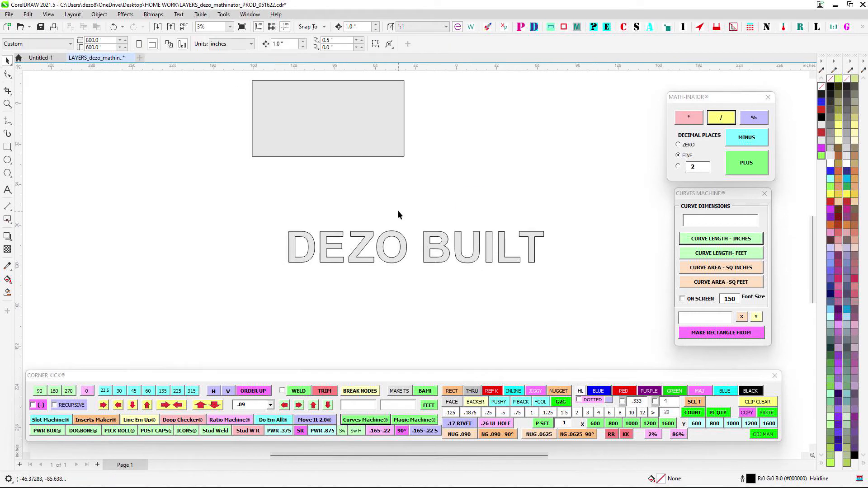
drag(270, 211, 378, 244)
scroll(427, 290, down, 1)
drag(425, 157, 504, 231)
- Calculate the grey rectangle's area in square feet with Curves Machine, with On Screen enabled to place the result as a label
drag(246, 112, 506, 218)
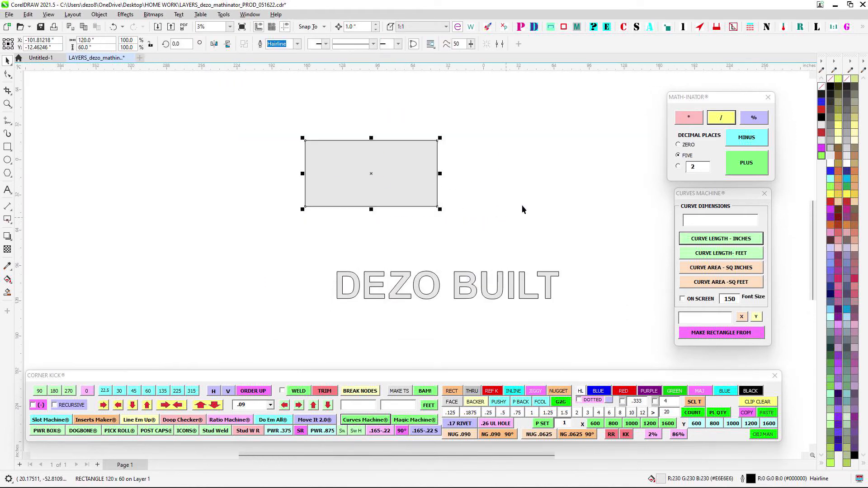
click(708, 299)
click(705, 281)
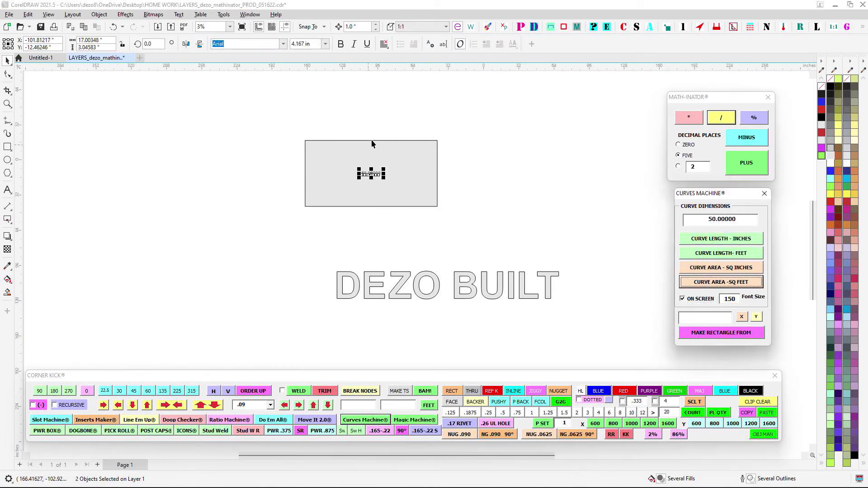
- Enlarge the rectangle's area label to a font size of 8 in and nudge it to the middle of the rectangle
scroll(371, 139, up, 2)
drag(389, 125, 391, 110)
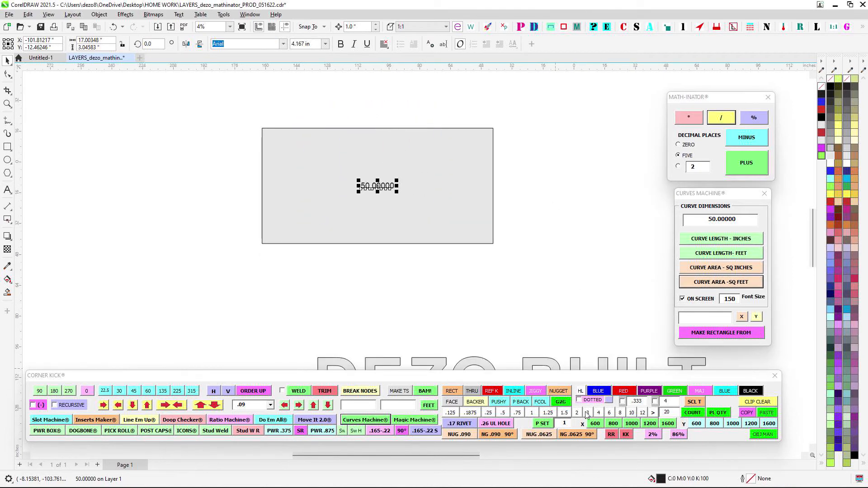
click(620, 412)
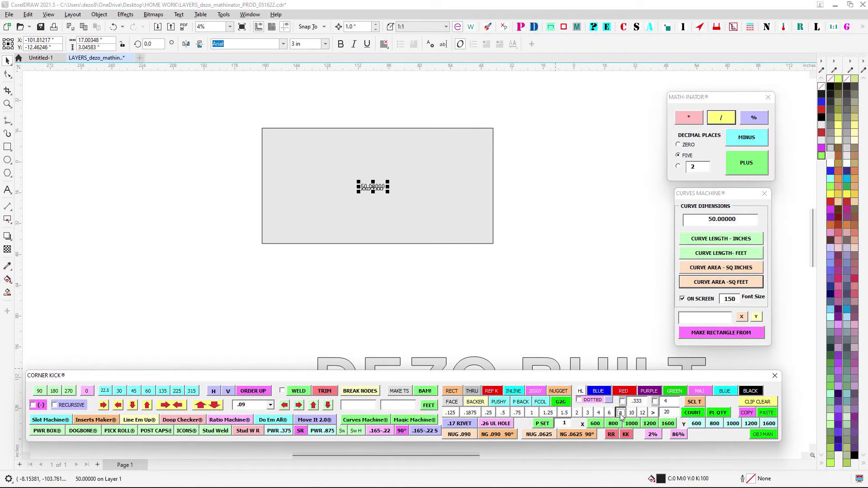
click(591, 222)
drag(330, 107, 462, 213)
key(Left)
key(Left)
key(Left)
key(Left)
key(Left)
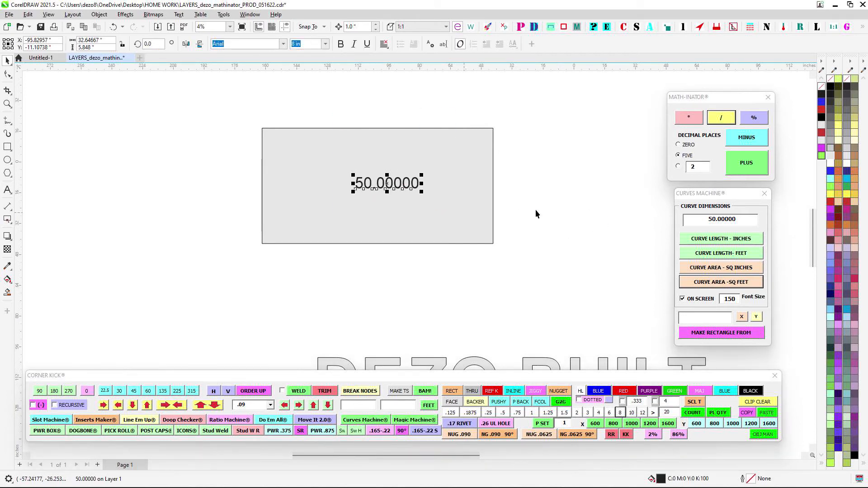
key(Left)
key(Left)
key(Left)
click(608, 203)
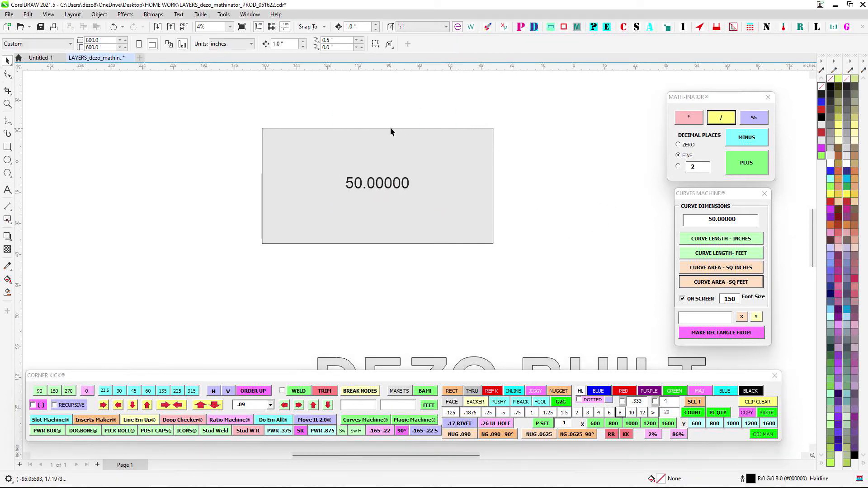
- Place the letter O's area in square feet on the letter with Curves Machine, and delete that label
scroll(417, 186, down, 1)
drag(419, 283, 391, 156)
drag(425, 270, 425, 271)
scroll(386, 216, up, 1)
click(387, 208)
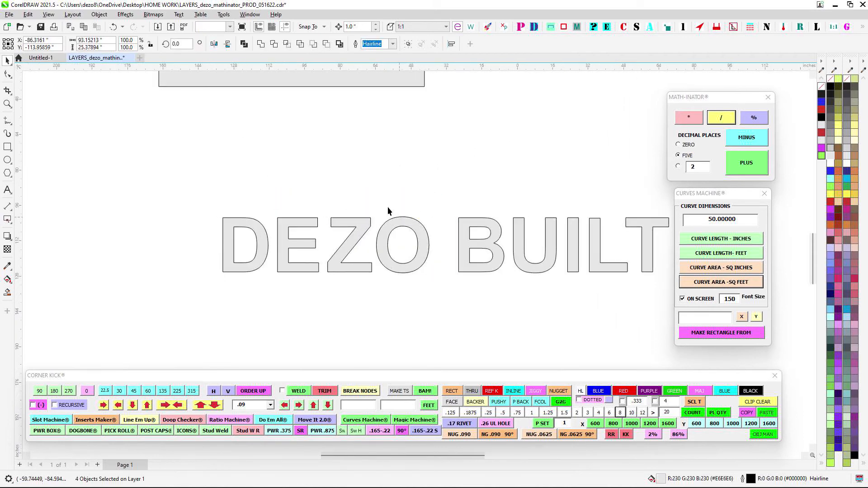
drag(374, 198, 441, 299)
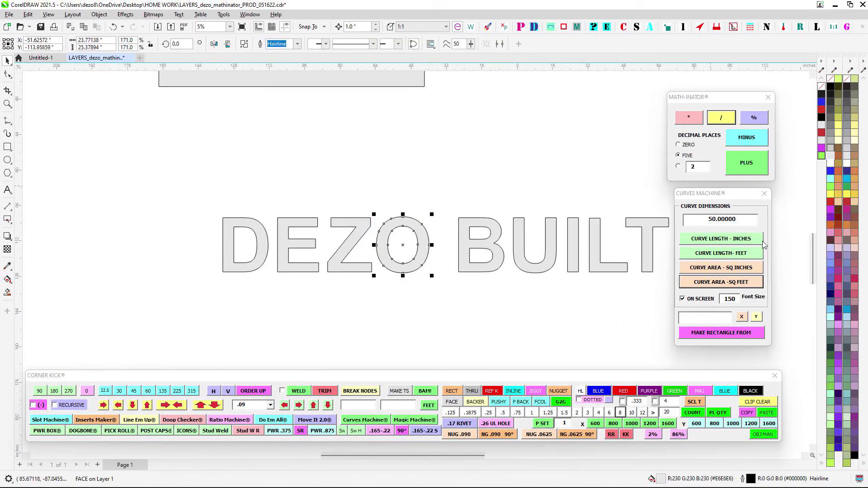
click(743, 282)
drag(370, 184, 438, 256)
click(344, 254)
drag(348, 184, 430, 256)
key(Delete)
- Select all nine DEZO BUILT letters and place each one's area in square feet on it with Curves Machine
scroll(297, 176, down, 1)
drag(171, 180, 578, 271)
click(691, 285)
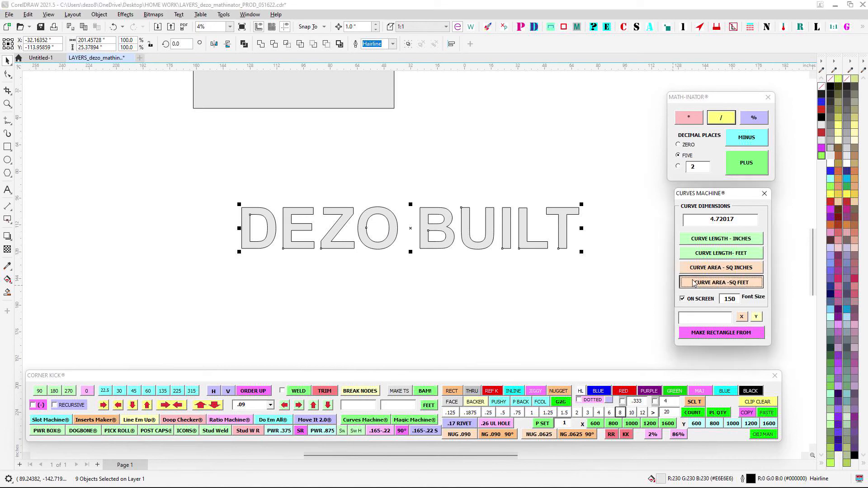
drag(595, 240, 596, 240)
scroll(403, 225, up, 1)
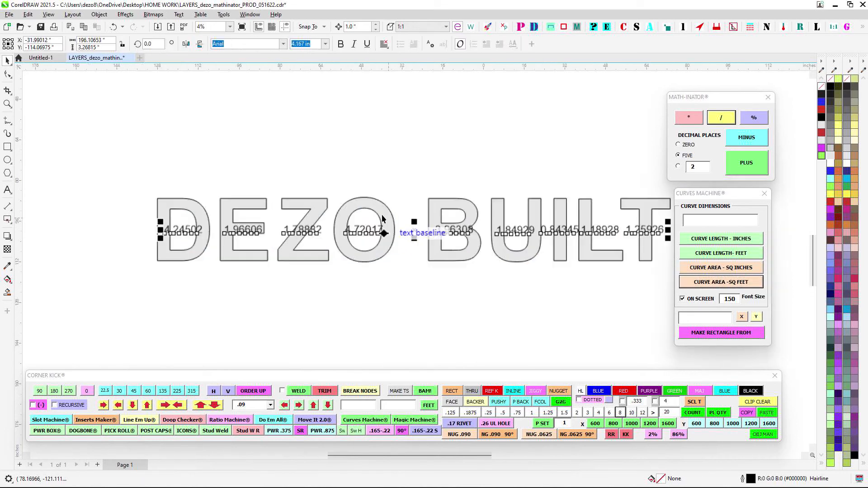
click(316, 160)
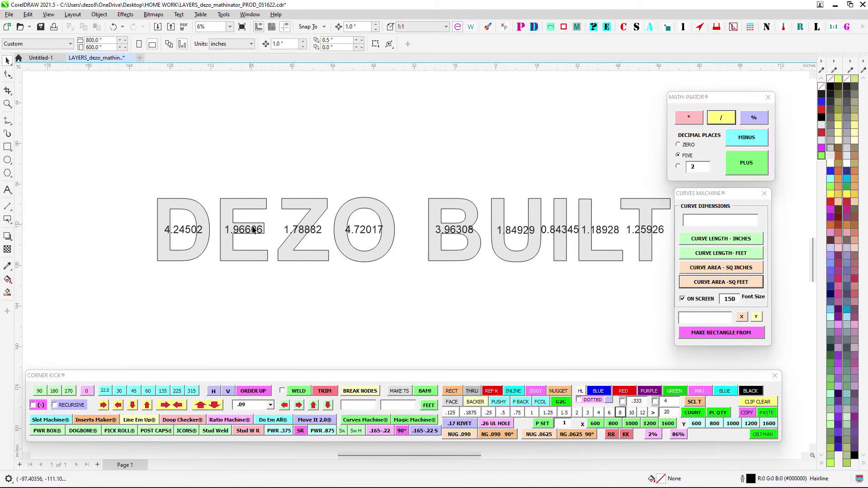
- Add up the nine letter area labels with Math-Inator and place the total above the DEZO BUILT lettering
scroll(213, 197, down, 1)
drag(124, 209, 633, 250)
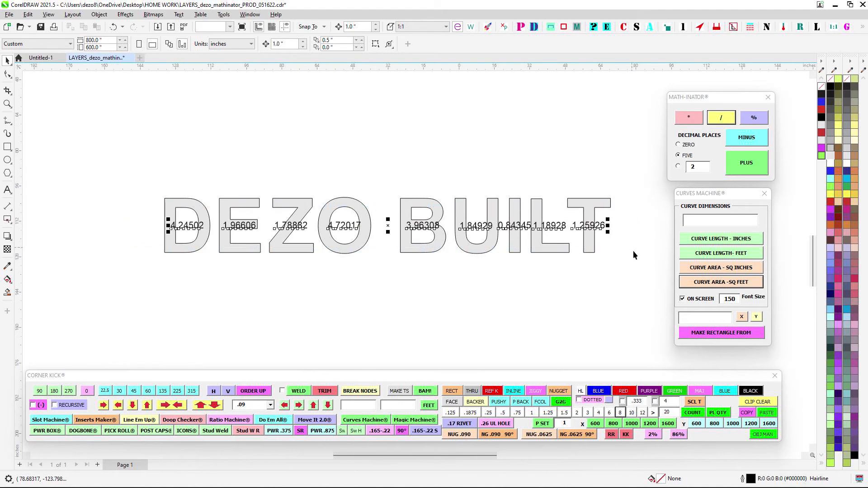
click(746, 163)
drag(433, 259, 409, 165)
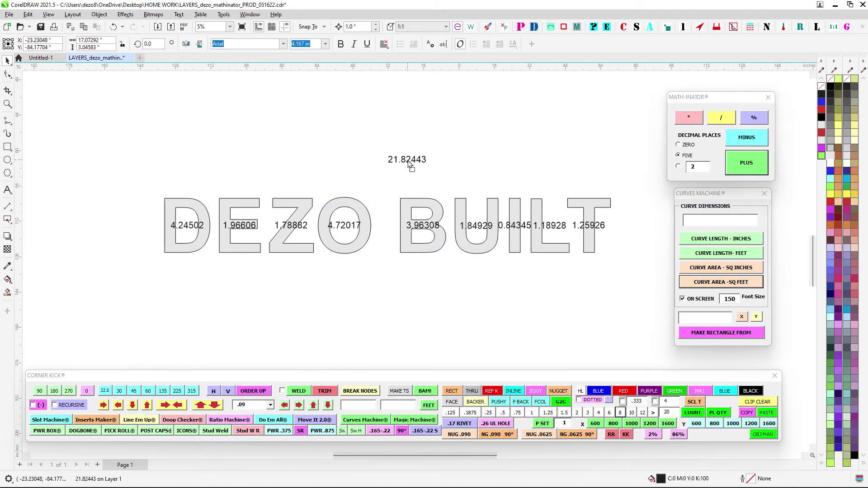
key(Escape)
scroll(425, 200, up, 2)
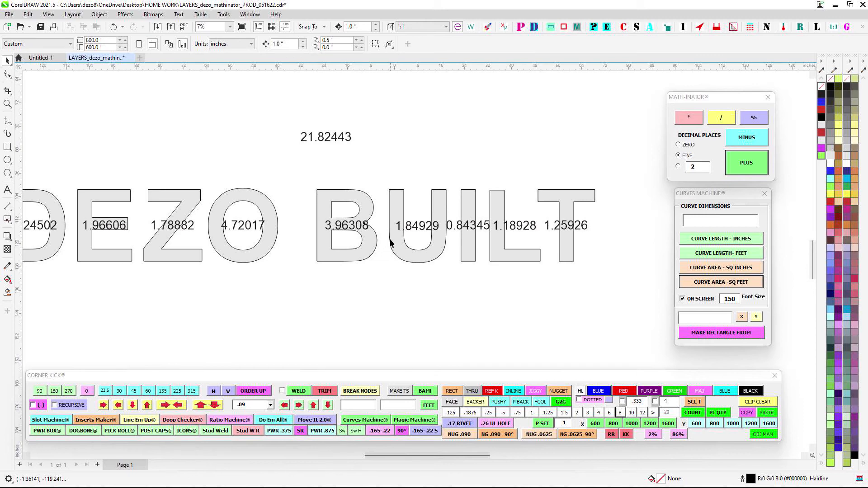
- Delete the nine individual area labels on the letters, keeping the total above them
scroll(391, 243, down, 2)
drag(566, 246, 567, 247)
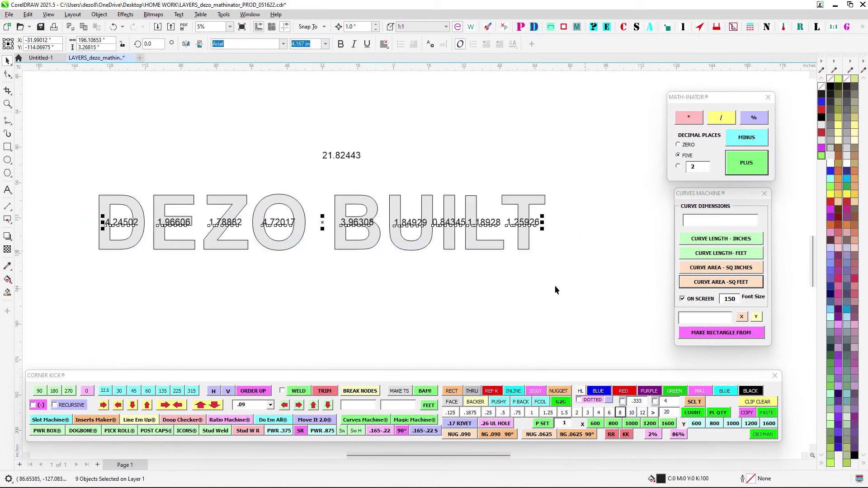
key(Delete)
- Nudge the letters E and Z of DEZO left so each sits tight against the letter before it
scroll(351, 172, down, 1)
scroll(197, 177, up, 2)
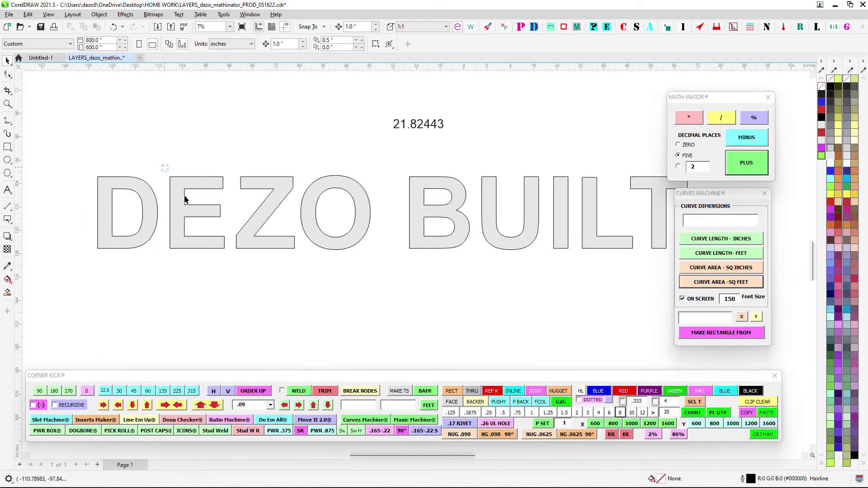
key(Left)
key(Left)
key(Left)
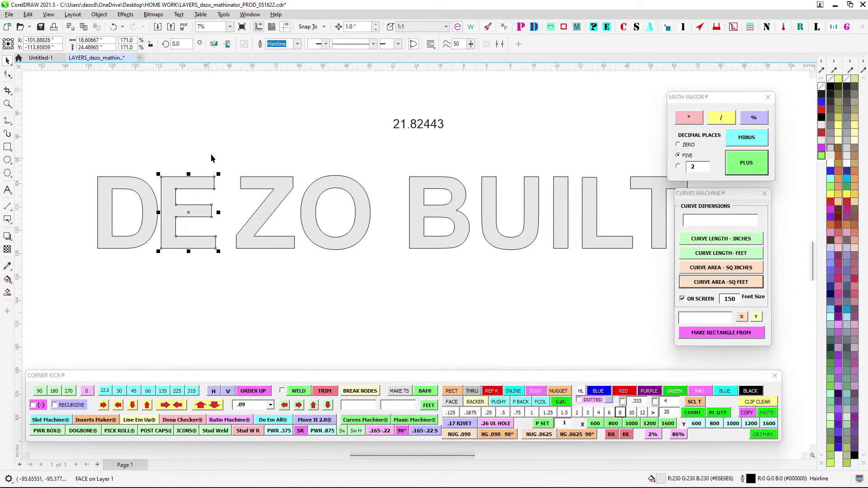
drag(211, 153, 329, 297)
key(Left)
key(Left)
key(Left)
key(Left)
key(Left)
key(Left)
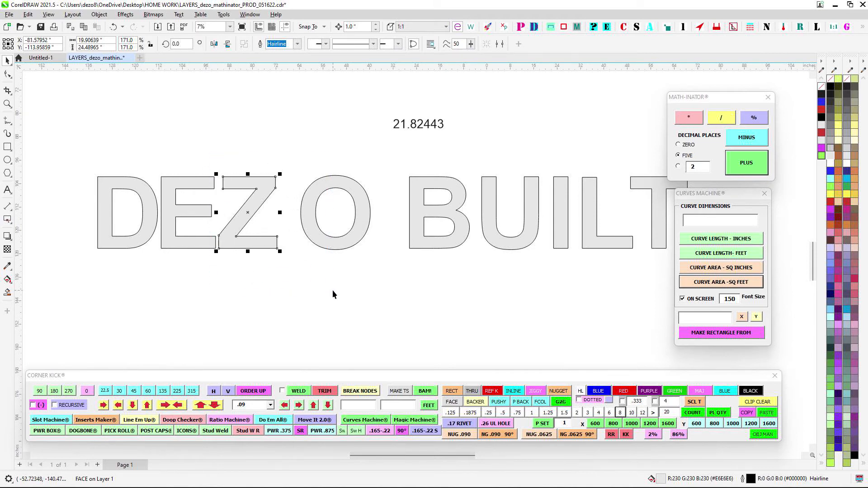
- Nudge the letter O of DEZO left until it tucks closely against the Z without touching it
drag(276, 168, 406, 280)
key(Left)
key(Left)
key(Left)
key(Left)
key(Left)
key(Left)
key(Left)
key(Left)
key(Left)
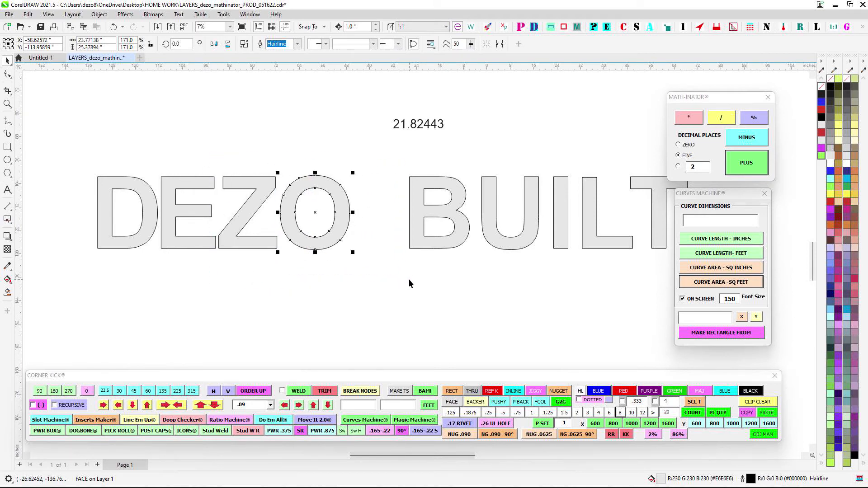
key(Left)
key(Right)
scroll(284, 251, up, 4)
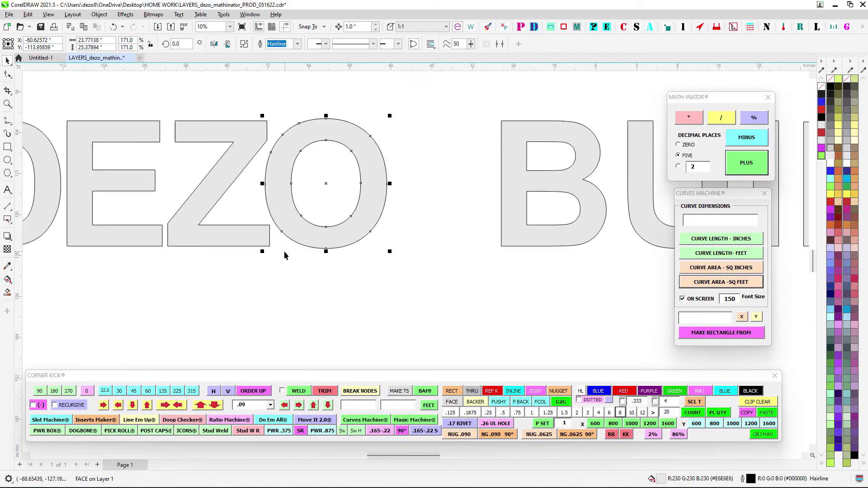
key(Left)
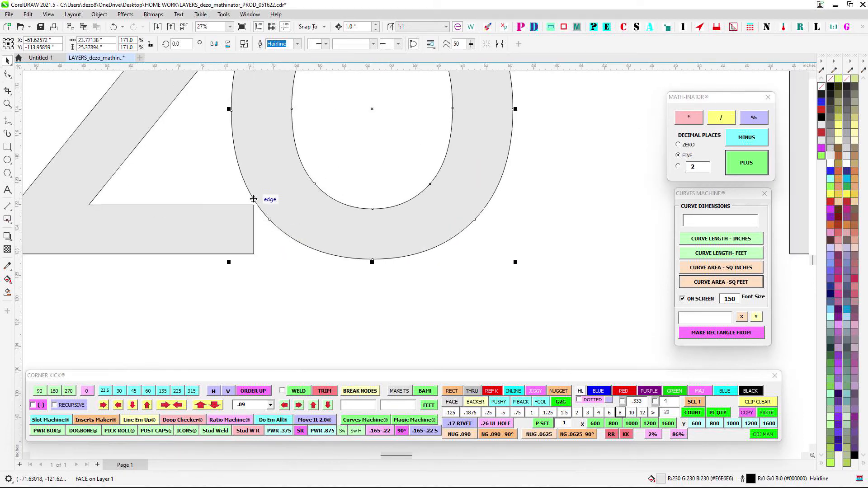
scroll(324, 203, down, 5)
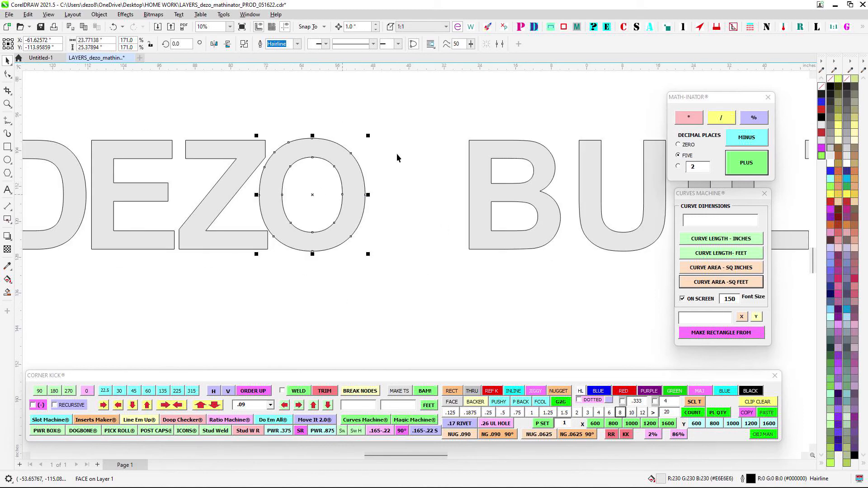
- Nudge the U and I of BUILT left together, and close the remaining gap between the I and the U
drag(582, 158, 246, 175)
scroll(302, 164, down, 1)
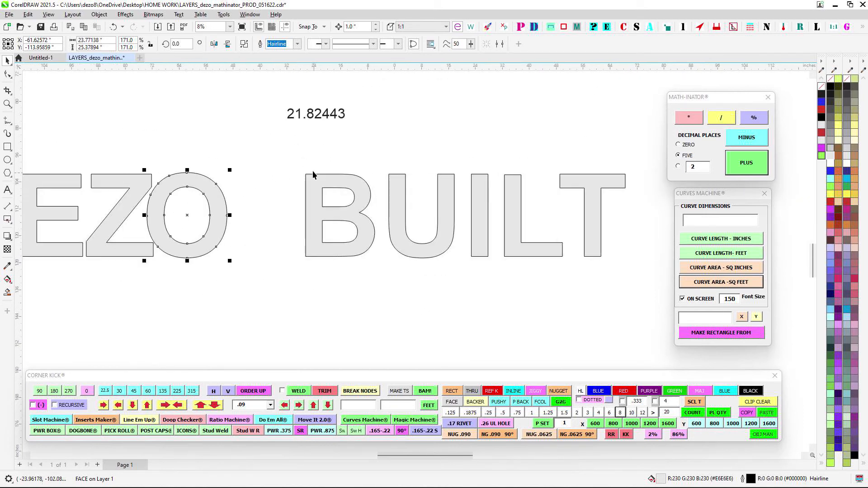
scroll(311, 169, up, 1)
drag(384, 159, 543, 319)
key(Left)
key(Left)
key(Left)
key(Left)
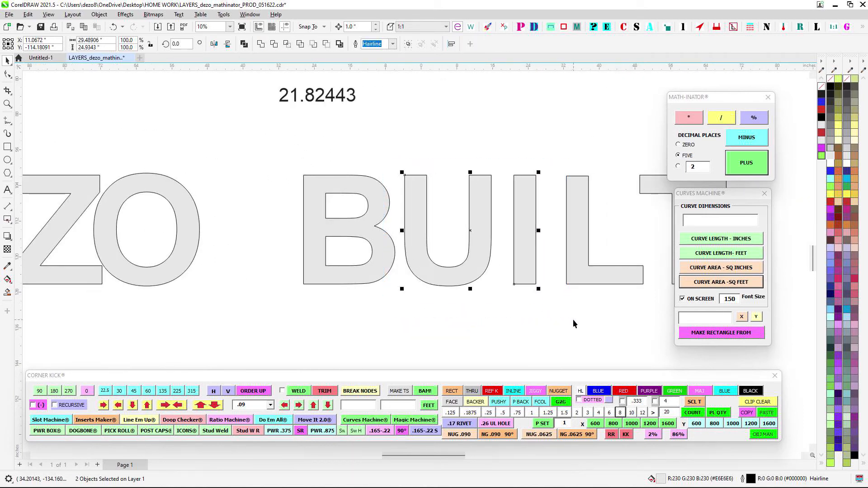
drag(472, 154, 562, 318)
key(Left)
key(Left)
key(Left)
key(Left)
key(Left)
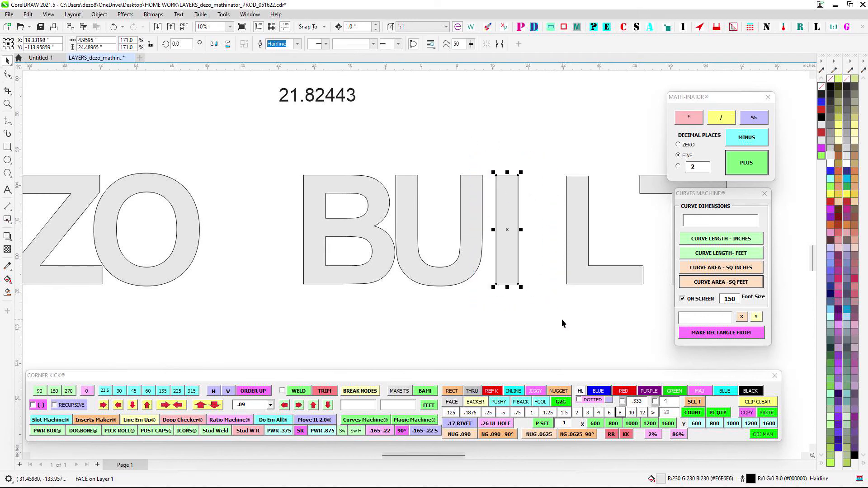
key(Right)
key(Right)
key(Right)
key(Right)
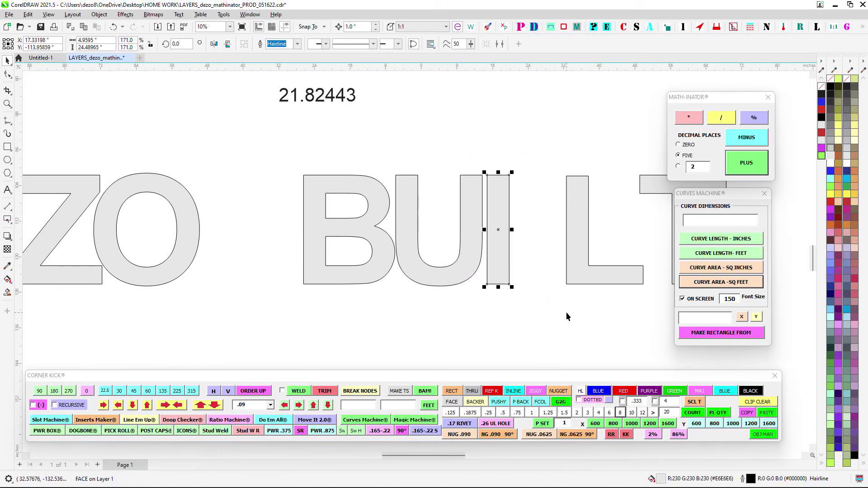
key(Left)
- Nudge the letter L of BUILT left until only a narrow gap separates it from the I
drag(533, 161, 655, 338)
key(Left)
key(Left)
key(Left)
key(Left)
key(Left)
key(Left)
key(Left)
key(Left)
key(Left)
key(Left)
key(Left)
key(Left)
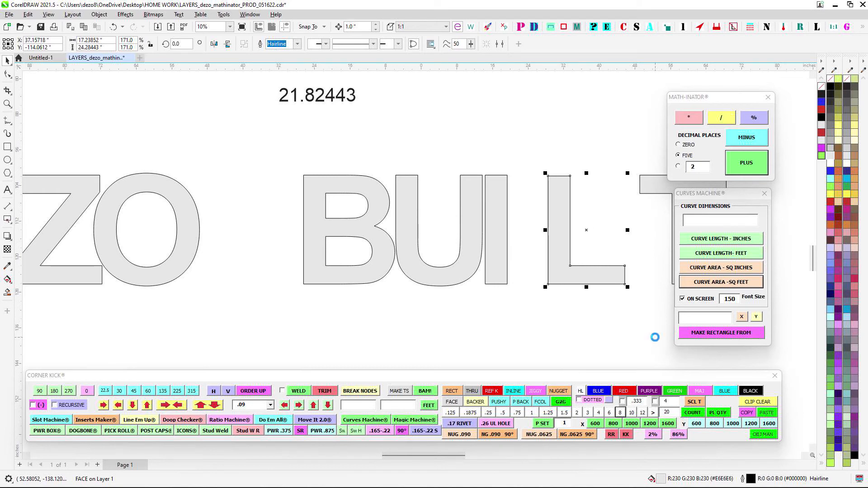
key(Left)
key(Right)
key(ctrl+Left)
key(ctrl+Left)
key(ctrl+Left)
key(ctrl+Left)
key(ctrl+Left)
key(ctrl+Left)
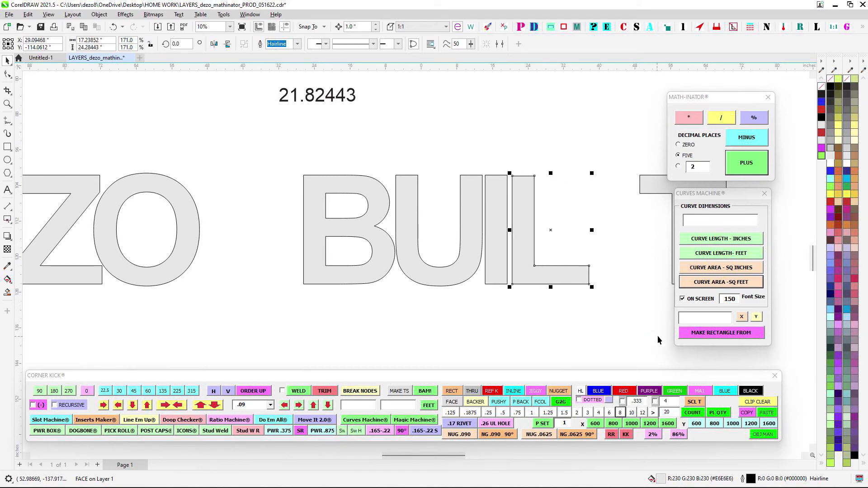
- Select the letters L and T of BUILT and snug the T against the L's right edge with Rectangler
drag(591, 137, 402, 136)
drag(415, 140, 565, 311)
shift+click(384, 276)
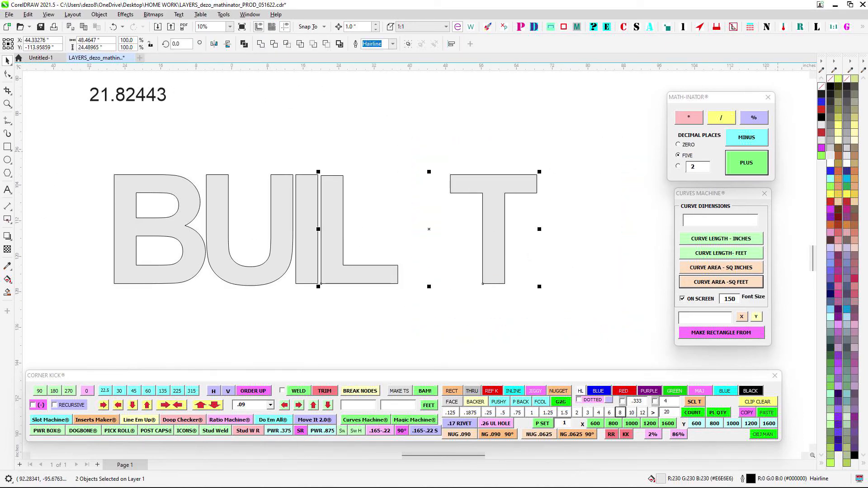
click(800, 26)
drag(737, 79, 677, 78)
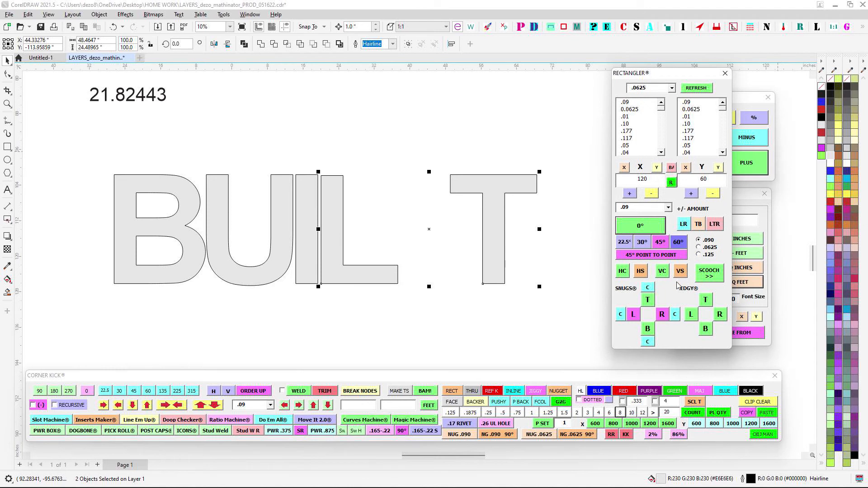
click(662, 314)
- Nudge the T left so its arm overhangs the L, leave a hairline gap between their stems, and close Rectangler
drag(369, 146, 535, 317)
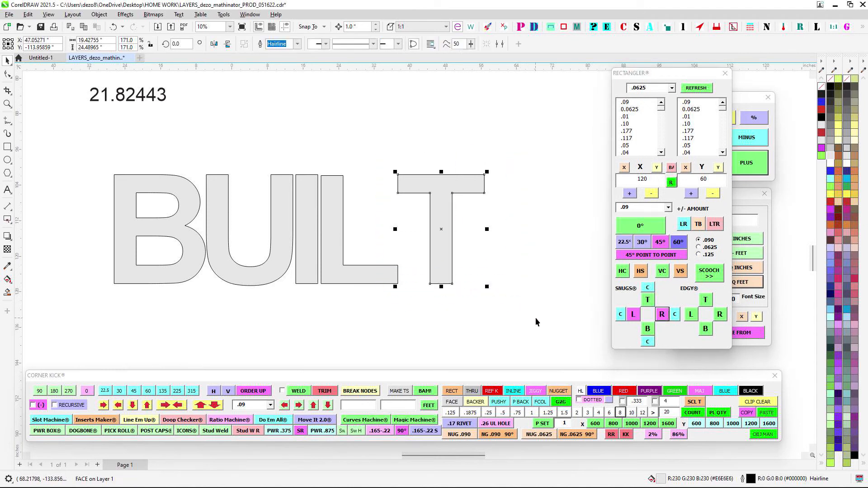
key(Left)
key(Left)
key(Left)
key(Left)
key(Left)
key(Left)
key(Left)
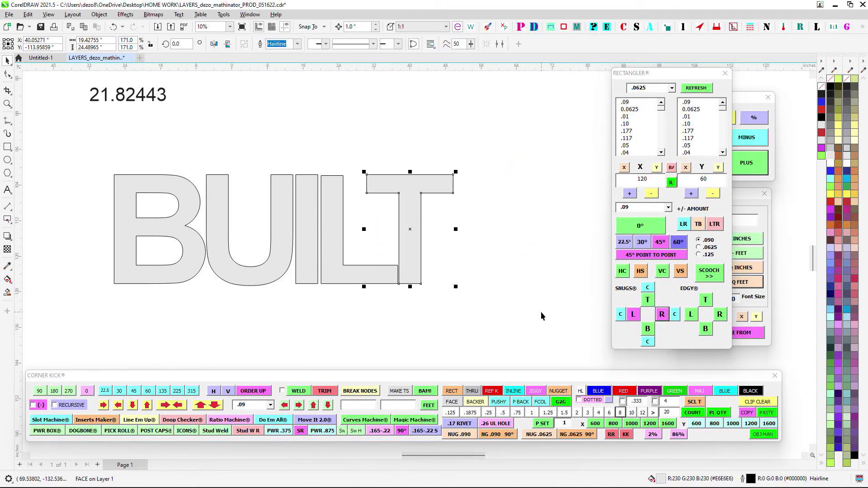
key(ctrl+Right)
key(ctrl+Right)
click(725, 72)
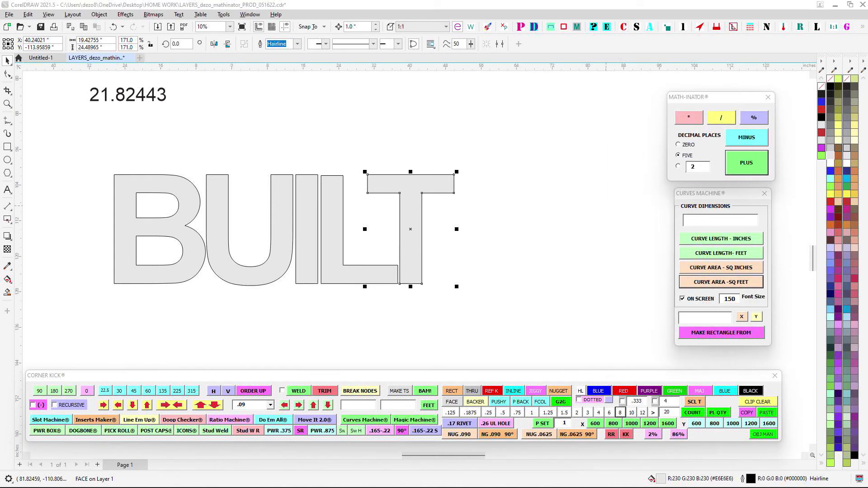
- Create one bounding rectangle around the DEZO letters and another around the BUILT letters with Corner Kick's BAM! command
scroll(561, 177, down, 3)
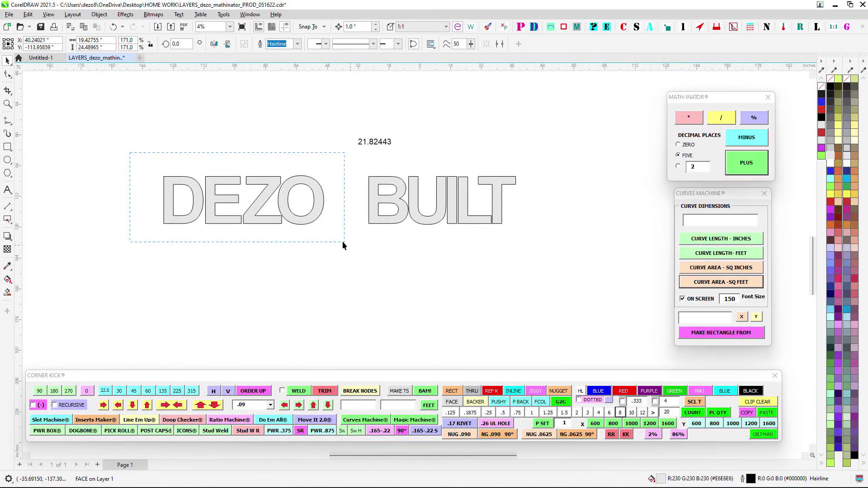
drag(343, 245, 343, 246)
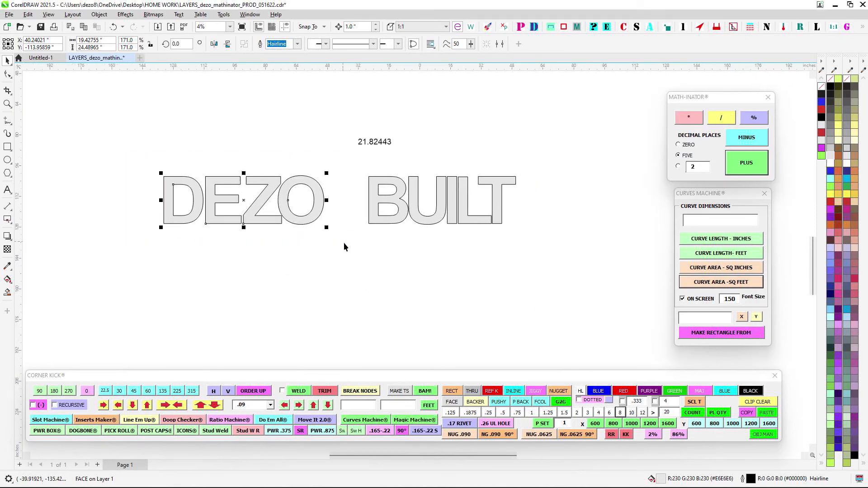
click(429, 392)
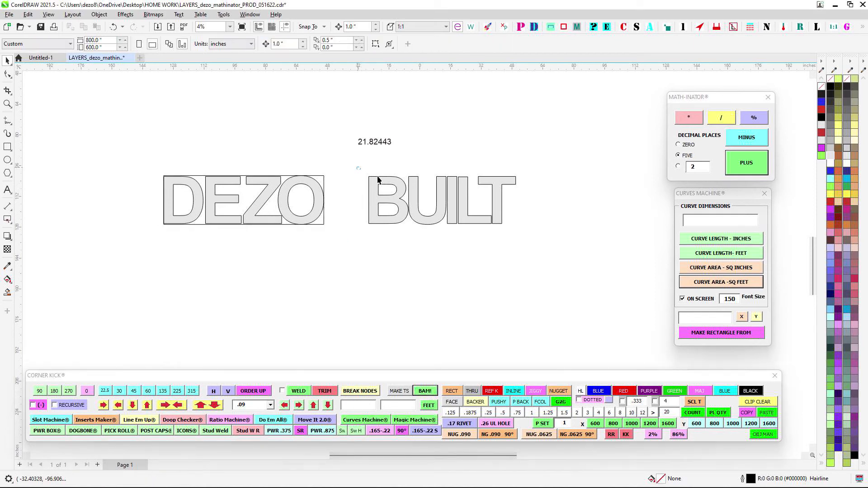
drag(354, 170, 598, 280)
click(425, 391)
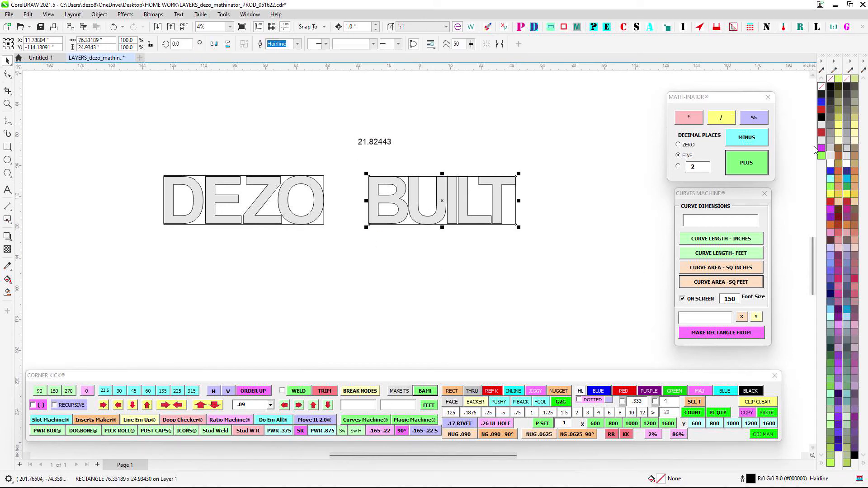
- Fill the BUILT rectangle light purple (204, 204, 255) and the DEZO rectangle light cyan (153, 255, 255), sending both behind the letters
click(830, 248)
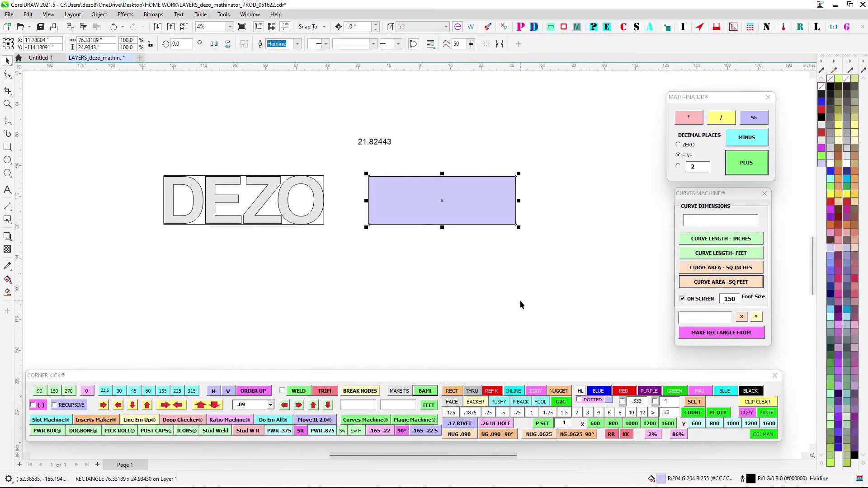
key(shift+Page_Down)
click(519, 285)
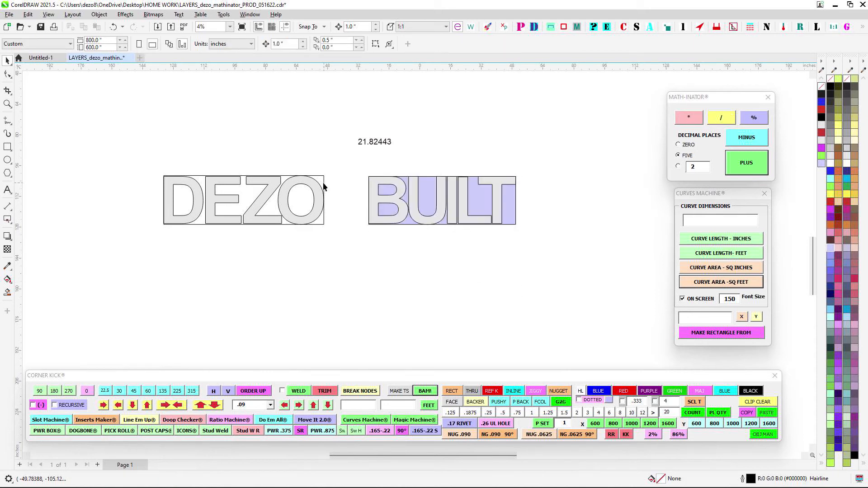
click(323, 186)
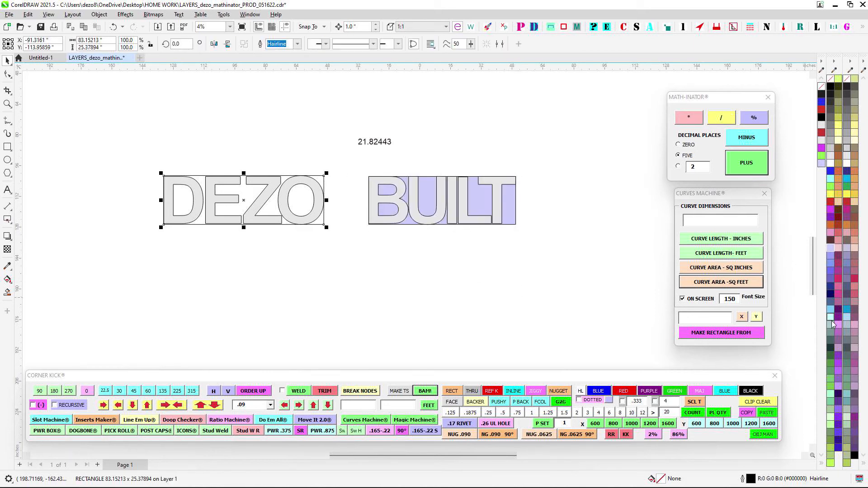
click(832, 321)
key(shift+Page_Down)
click(473, 294)
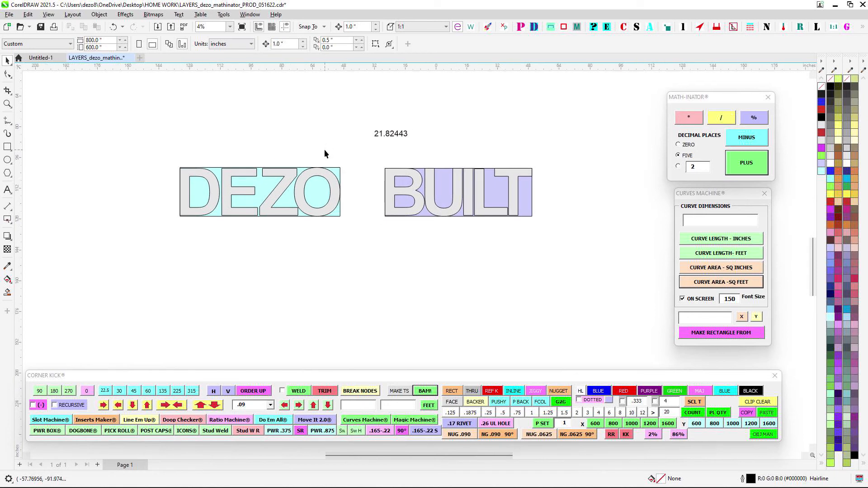
- Label the DEZO and BUILT rectangles with their areas in square feet using Curves Machine, and move each label above its word
scroll(323, 147, up, 2)
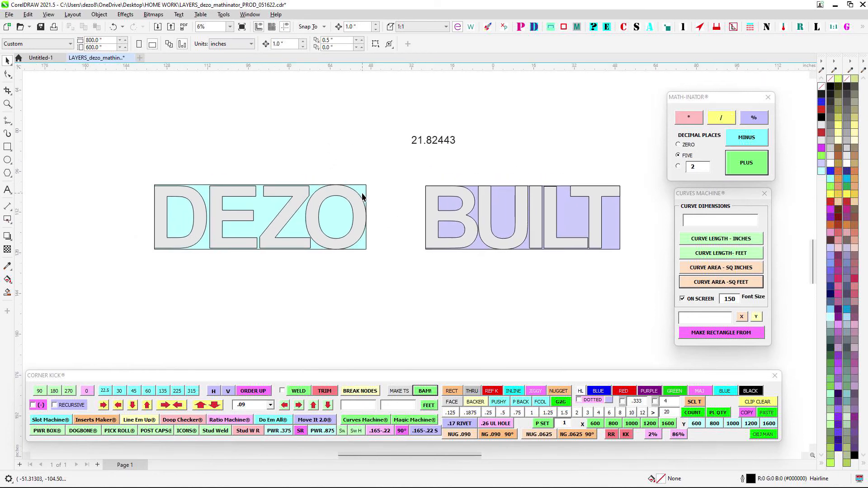
click(362, 196)
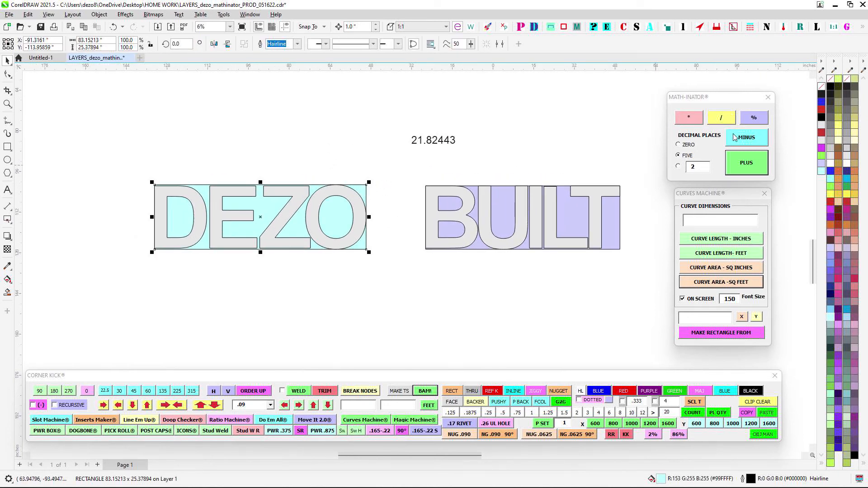
click(731, 282)
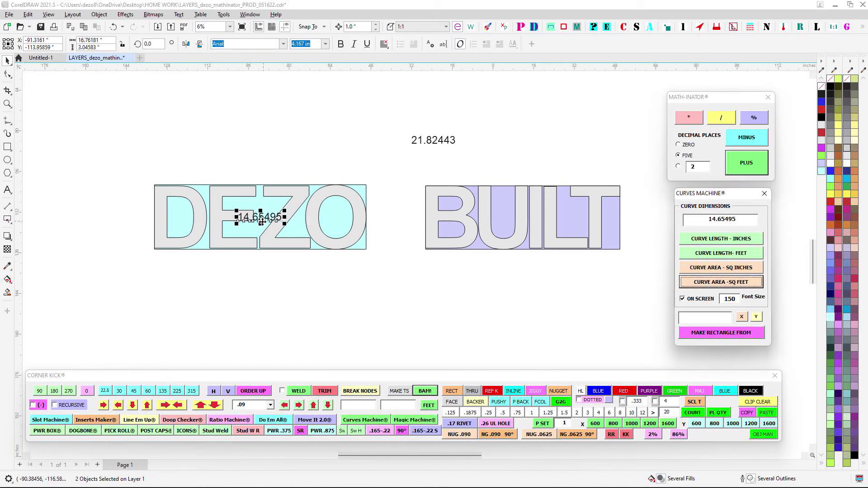
drag(254, 219, 272, 151)
click(499, 213)
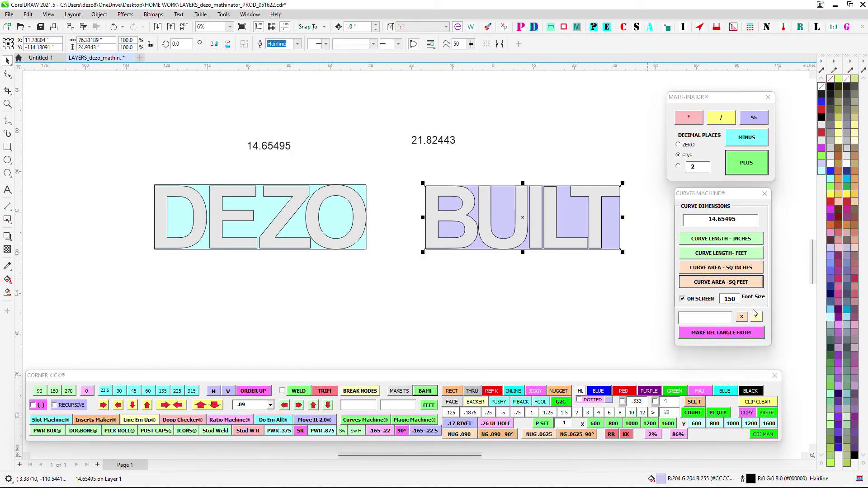
click(721, 282)
drag(524, 221, 522, 167)
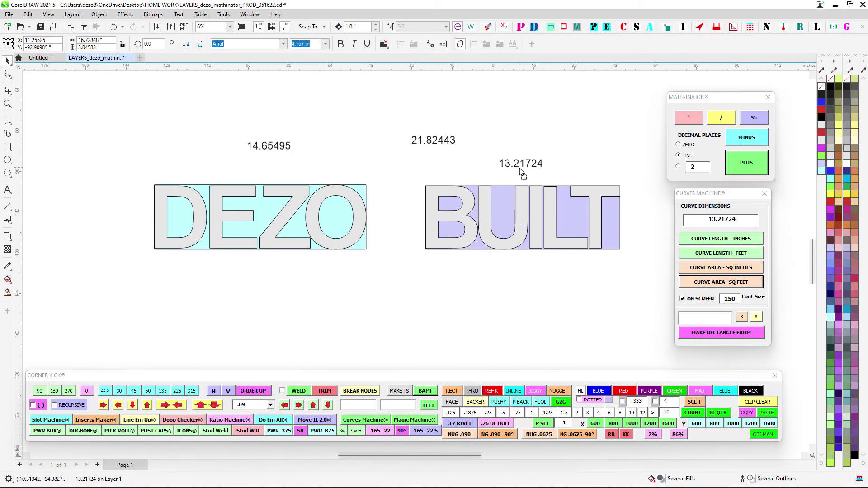
drag(203, 136, 357, 198)
key(Down)
key(Down)
key(Down)
- Add the two rectangle area labels with Math-Inator and place the sum above the existing letter area total
drag(219, 143, 571, 193)
click(746, 163)
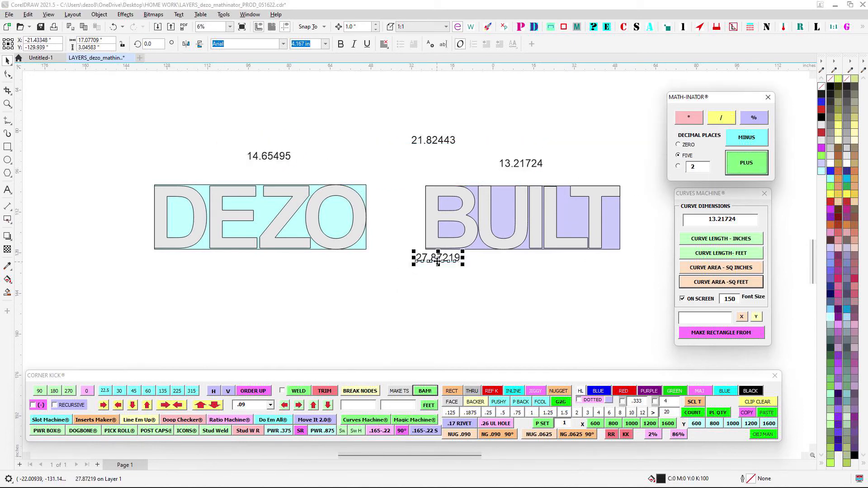
drag(438, 261, 438, 120)
scroll(434, 120, up, 2)
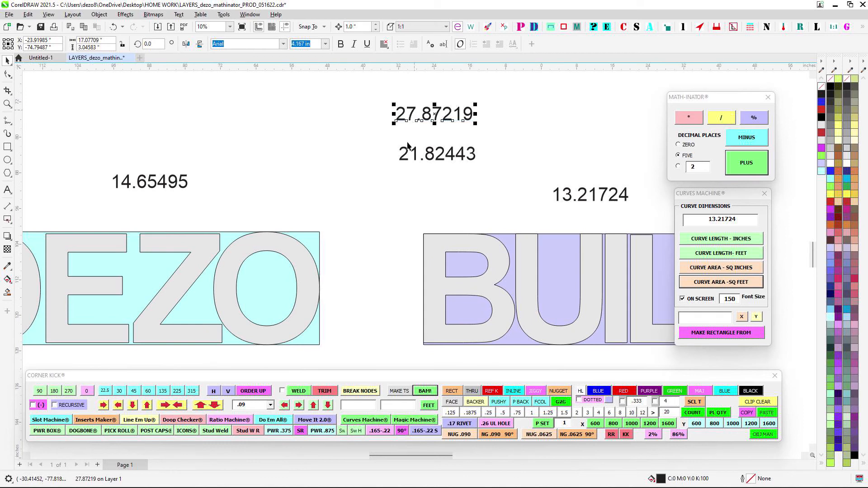
scroll(408, 145, down, 4)
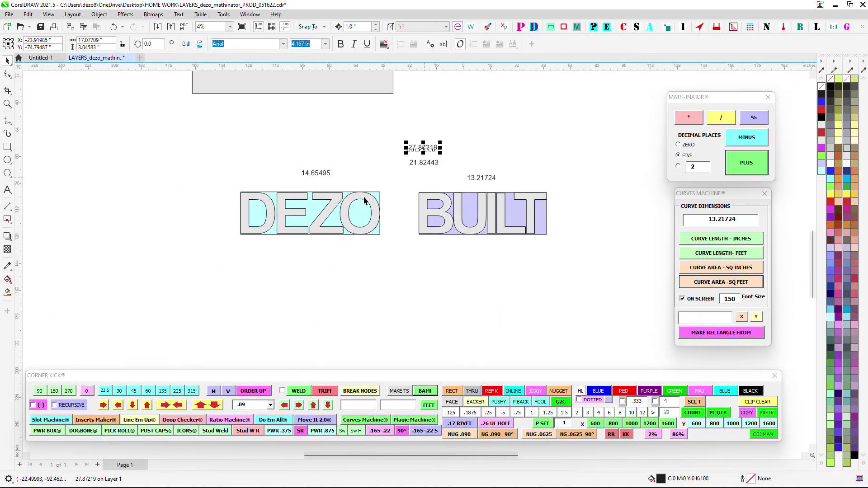
- Duplicate the cyan and purple bounding rectangles straight down, placing the copies below the DEZO BUILT letters
drag(276, 197, 290, 218)
click(287, 219)
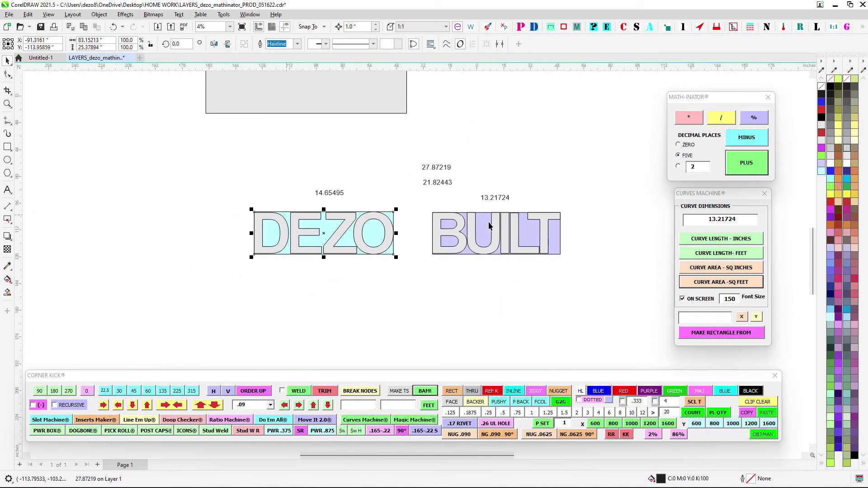
shift+click(485, 227)
scroll(498, 324, down, 2)
drag(498, 323, 427, 294)
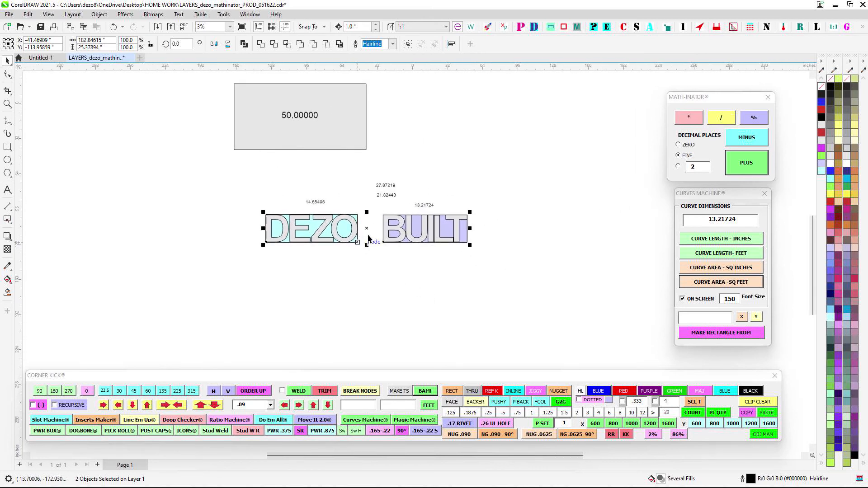
drag(367, 229, 385, 291)
right_click(385, 291)
- Label the copied cyan and purple rectangles with their areas in square feet using Curves Machine
click(280, 289)
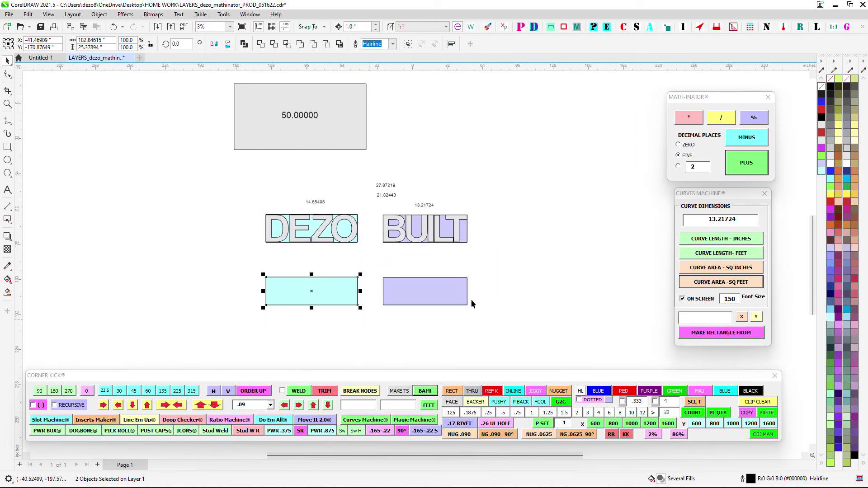
click(716, 280)
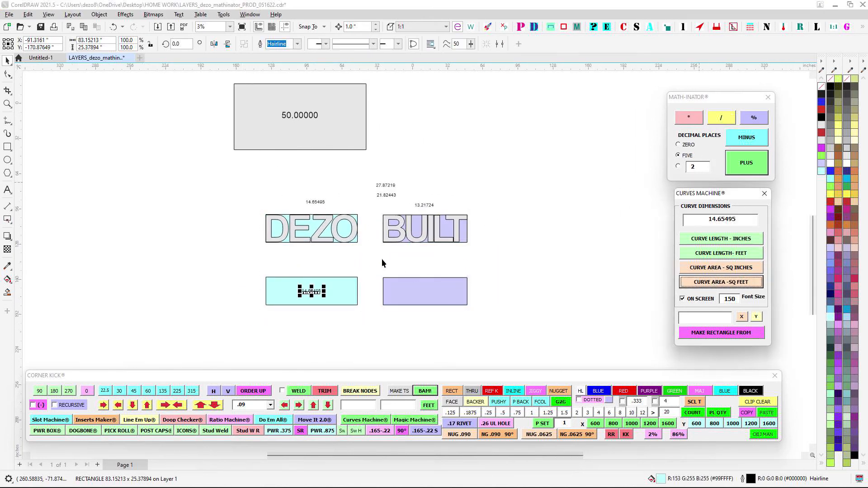
drag(382, 258, 583, 351)
click(747, 282)
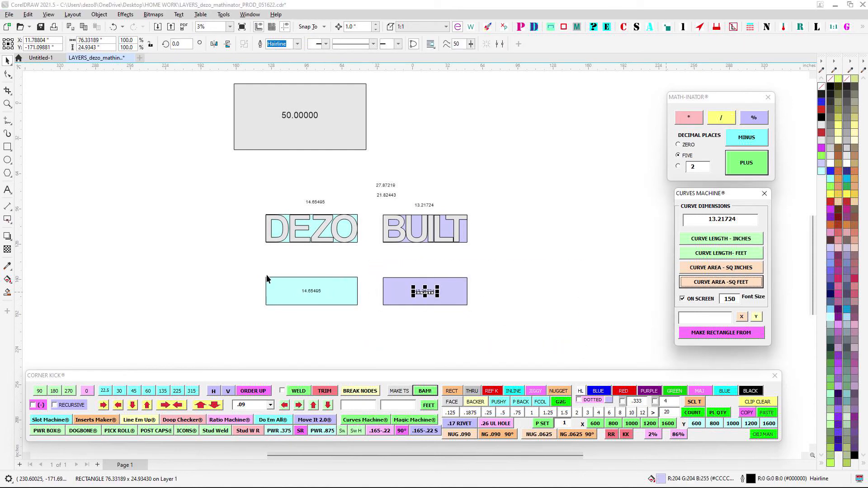
- Group each copied rectangle with its own area label
drag(261, 271, 384, 316)
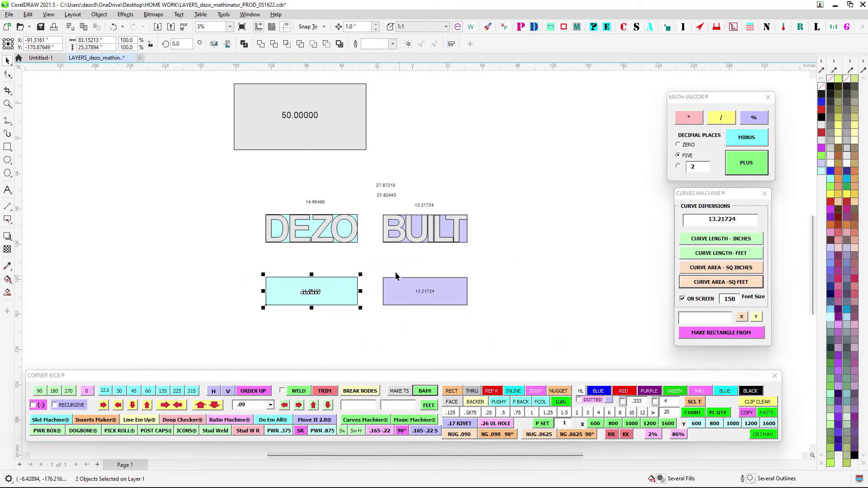
key(ctrl+g)
drag(379, 261, 526, 341)
key(ctrl+g)
click(495, 325)
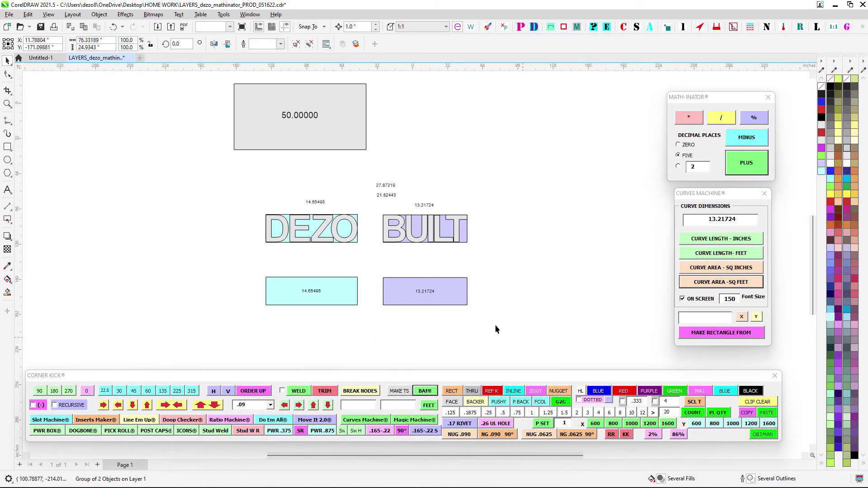
- Duplicate the gray 50-square-foot panel above the original and delete the copy's area label
drag(237, 272, 367, 327)
drag(366, 190, 411, 274)
drag(246, 147, 473, 238)
drag(377, 219, 376, 125)
right_click(377, 124)
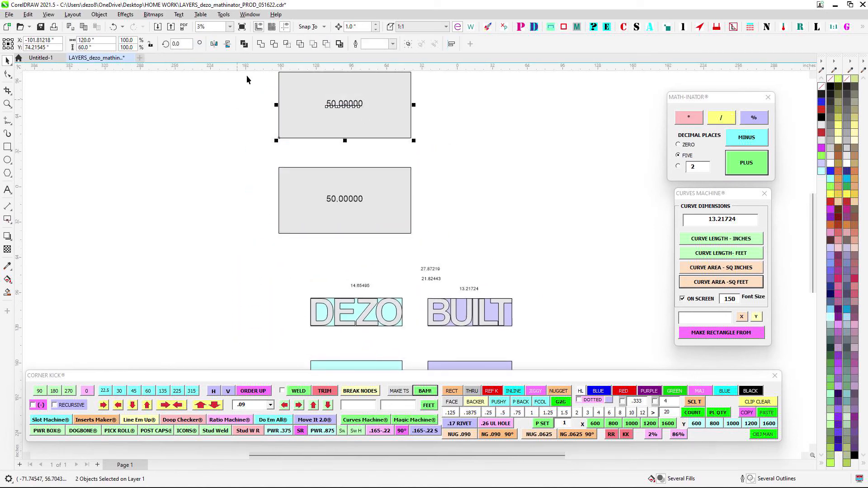
drag(234, 79, 414, 131)
key(Delete)
- Stack the copied purple rectangle on top of the copied cyan one, snapping its lower-left corner to the cyan rectangle's upper-left corner
scroll(413, 131, down, 1)
drag(397, 275, 365, 219)
drag(380, 324, 379, 322)
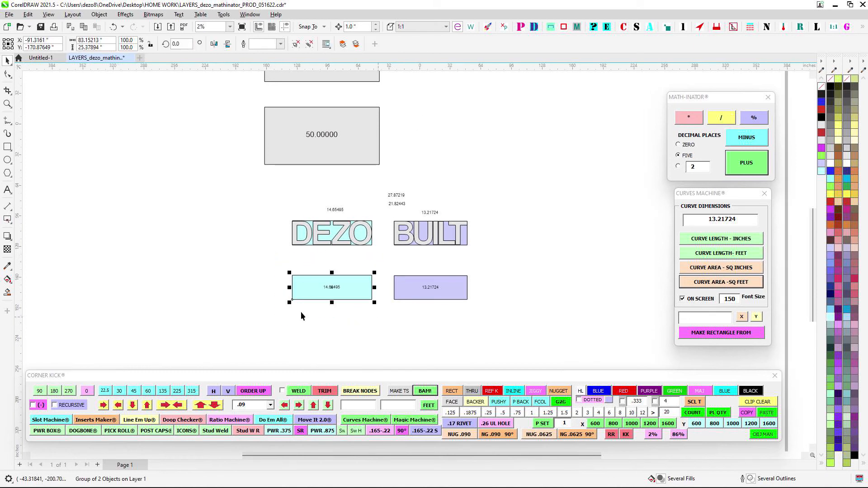
click(418, 298)
scroll(400, 308, up, 1)
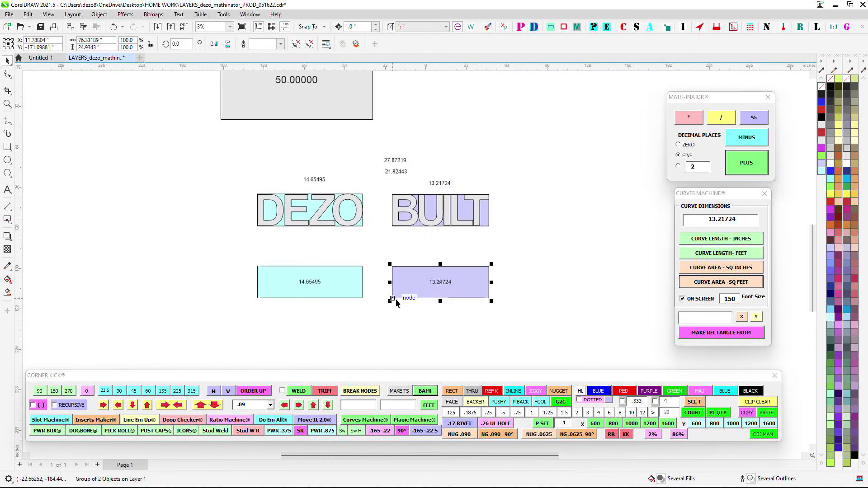
drag(393, 298, 258, 266)
- Move the stacked cyan and purple rectangles into the lower-left corner of the unlabeled gray panel
click(229, 265)
drag(238, 231, 533, 361)
scroll(449, 321, down, 1)
drag(385, 347, 362, 136)
scroll(424, 104, up, 1)
click(411, 144)
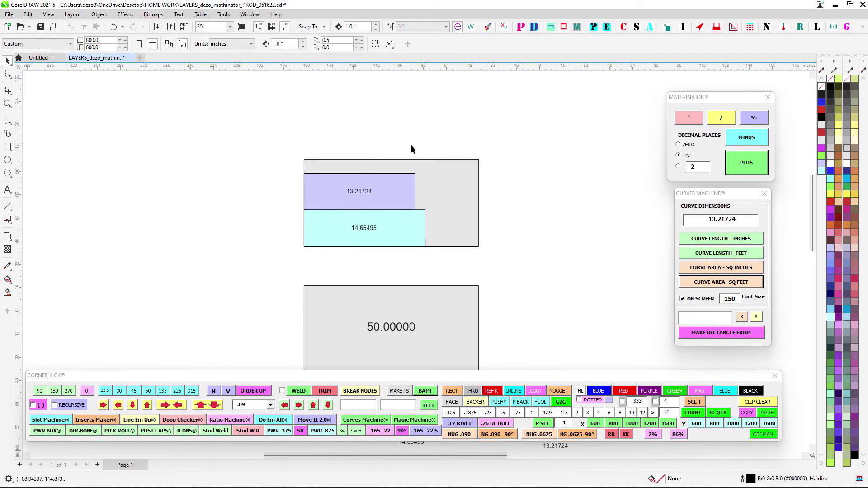
scroll(389, 97, up, 1)
scroll(366, 145, up, 1)
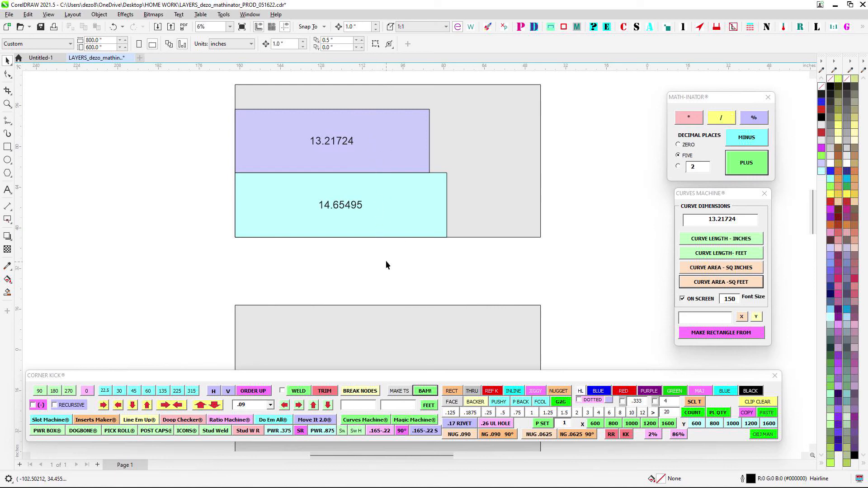
- Move the rectangles' total area label beside the lower gray panel and place a copy of the 50.00000 label beneath it
scroll(362, 202, down, 2)
scroll(352, 172, down, 3)
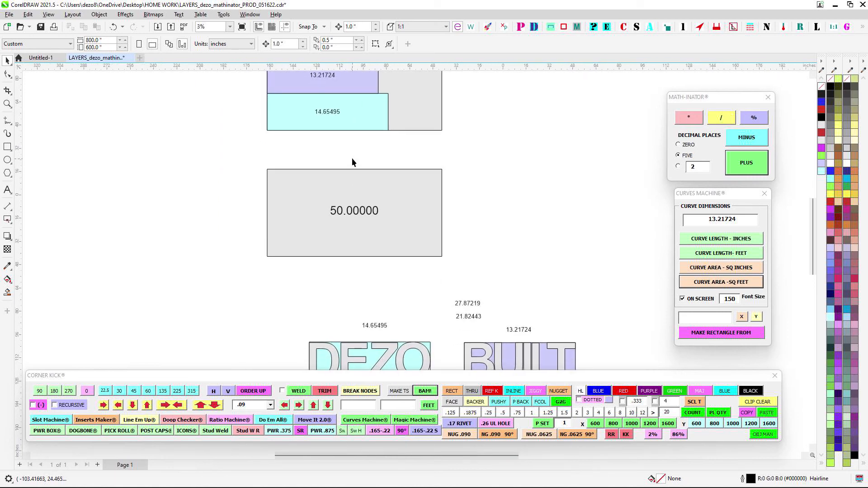
scroll(357, 181, down, 3)
scroll(403, 244, right, 2)
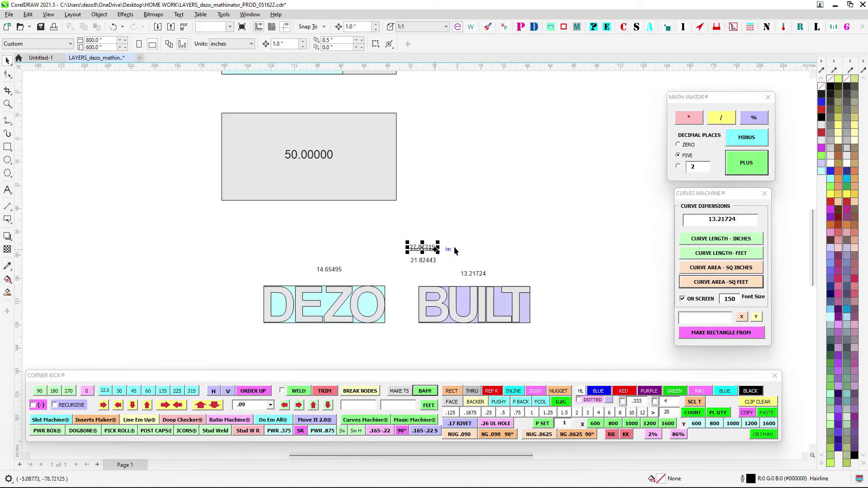
scroll(454, 248, down, 1)
drag(429, 245, 427, 186)
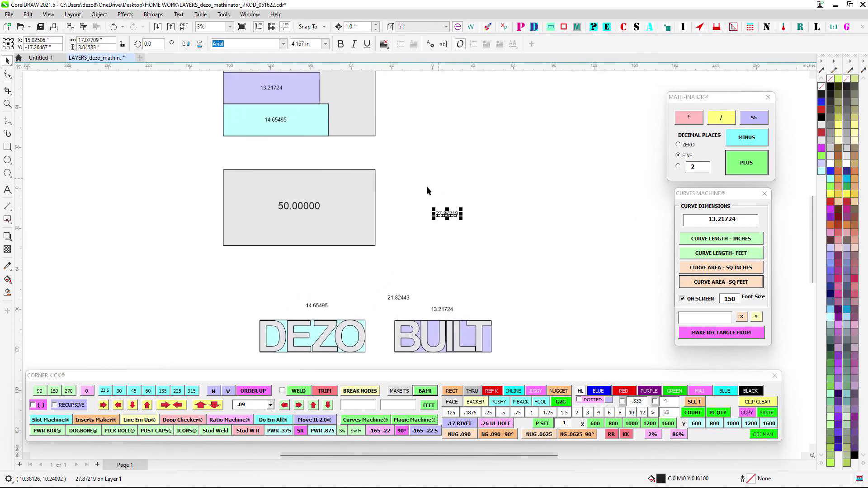
click(307, 206)
drag(312, 209, 461, 240)
- Calculate the rectangles' total area as a percentage of 50.00000 with Math-Inator's % command and place the result beside the two values
drag(414, 183, 608, 270)
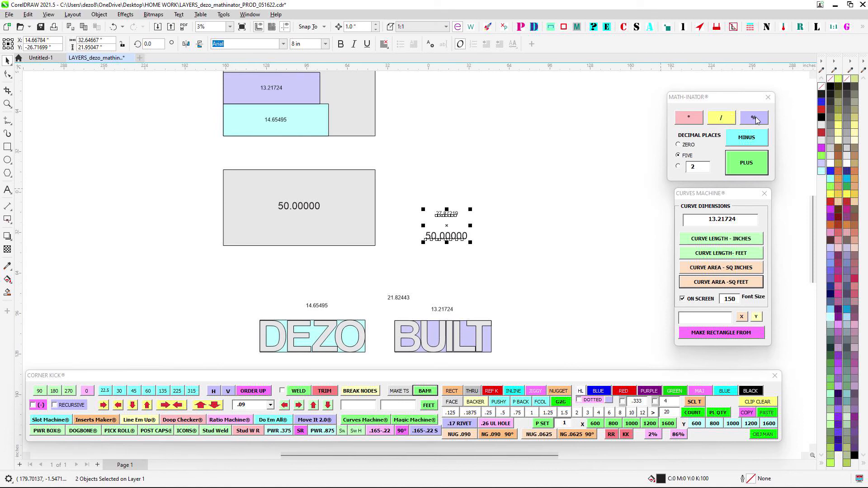
click(755, 119)
scroll(456, 271, up, 1)
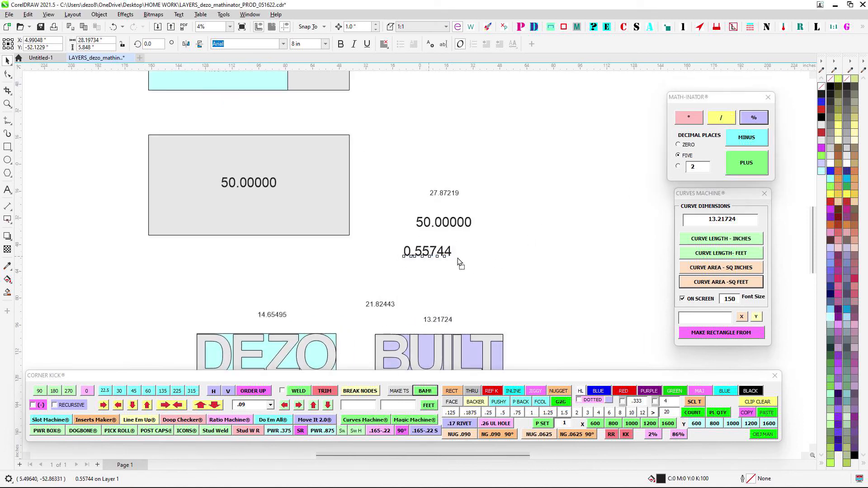
drag(426, 254, 530, 205)
- Examine the calculated ratio against its two source values and the rectangles stacked in the upper gray panel
scroll(530, 205, up, 1)
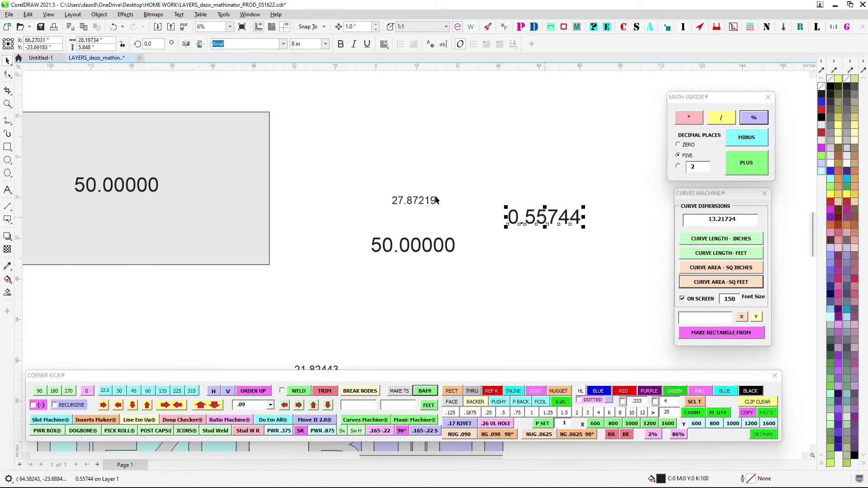
scroll(400, 202, up, 1)
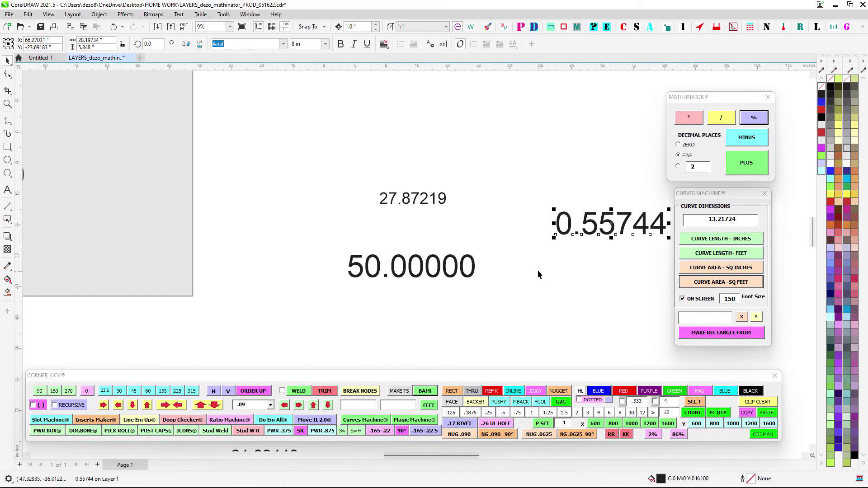
drag(384, 241, 251, 238)
scroll(558, 215, down, 3)
drag(485, 188, 486, 216)
scroll(511, 216, down, 1)
scroll(477, 200, up, 1)
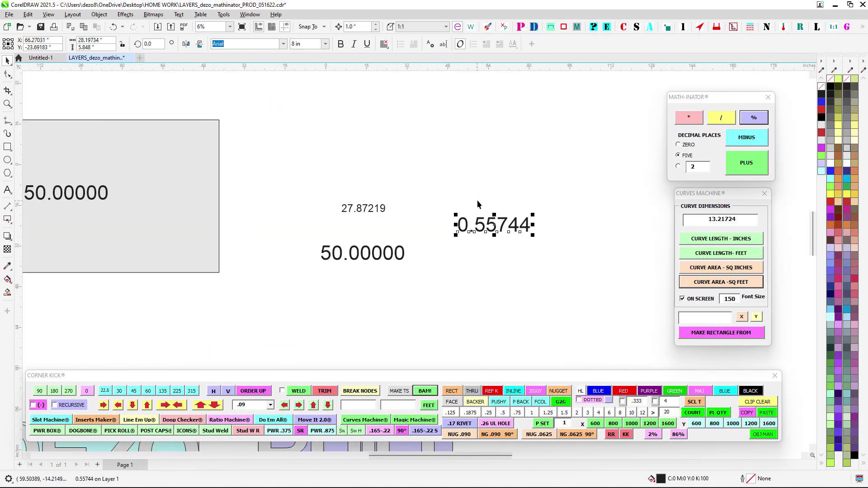
scroll(476, 200, down, 1)
scroll(303, 115, down, 1)
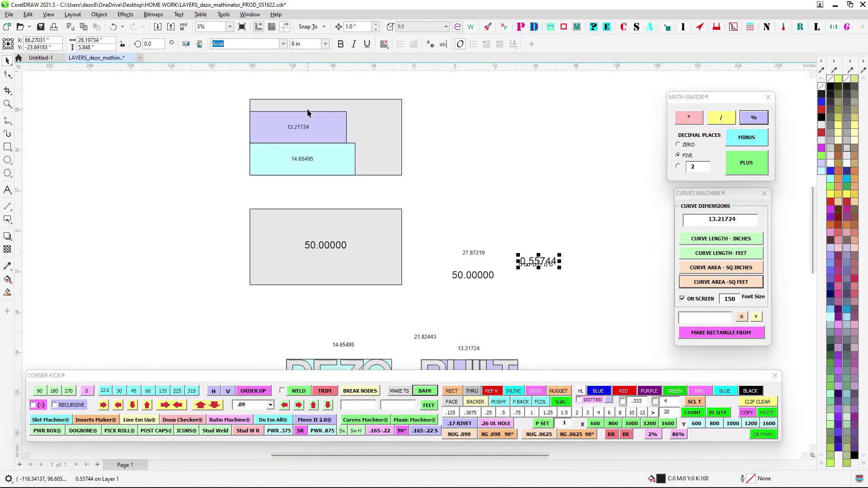
- Group the stacked cyan and purple rectangles together and trim their shape out of the upper gray panel with Corner Kick's TRIM command
scroll(308, 113, up, 1)
drag(365, 209, 398, 227)
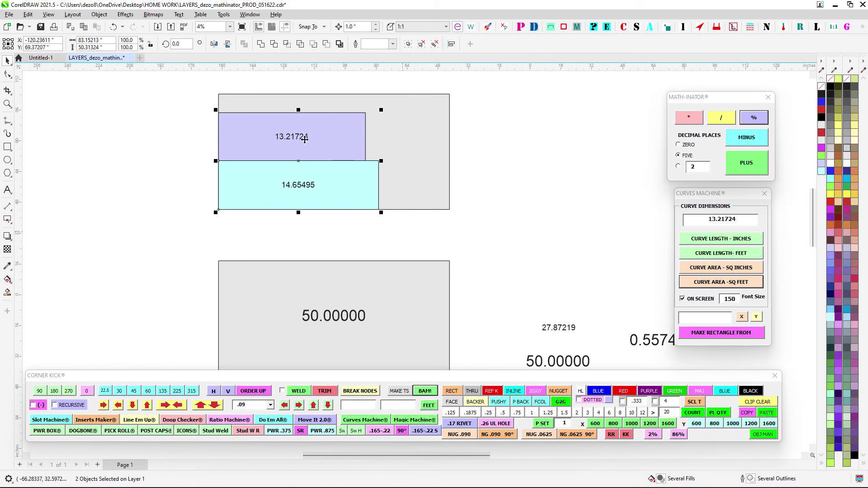
drag(490, 292, 500, 229)
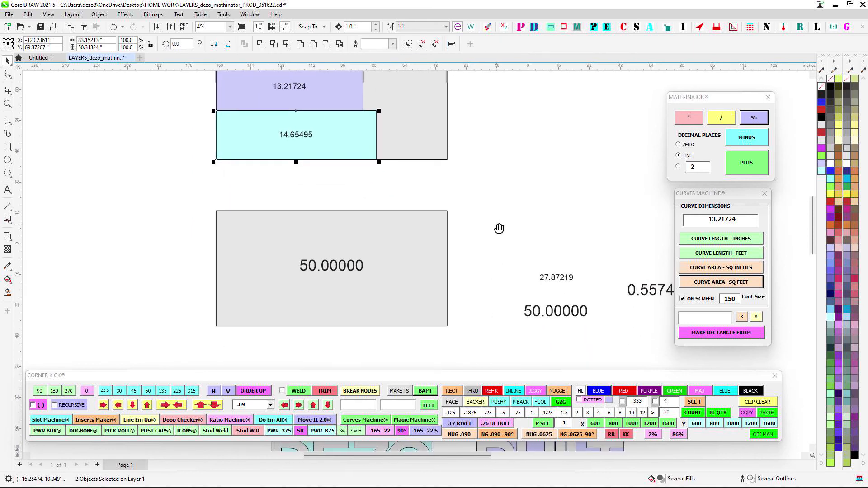
scroll(499, 229, down, 1)
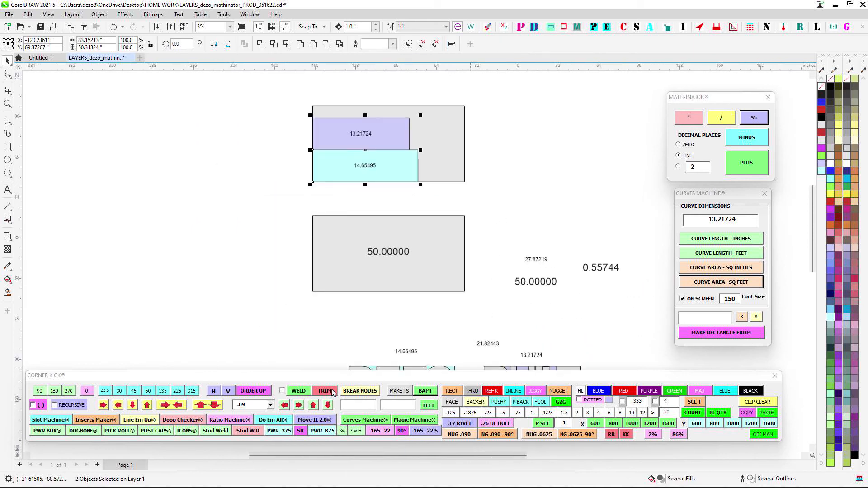
key(ctrl+g)
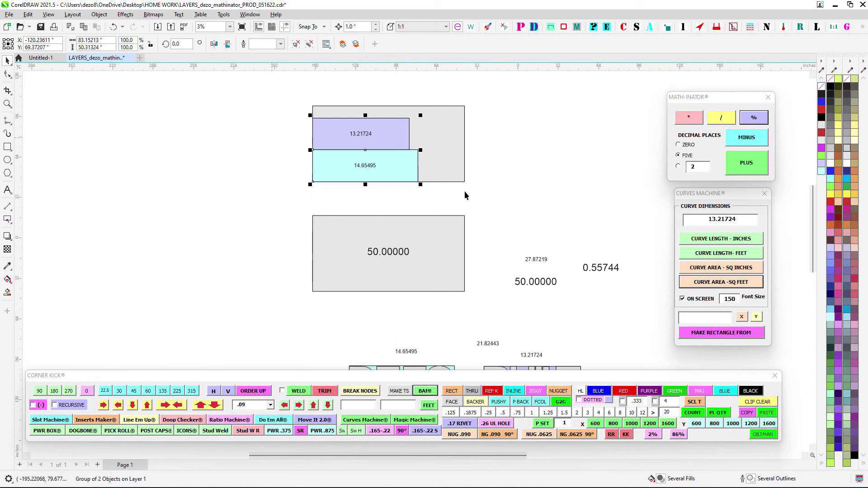
shift+click(459, 172)
click(329, 394)
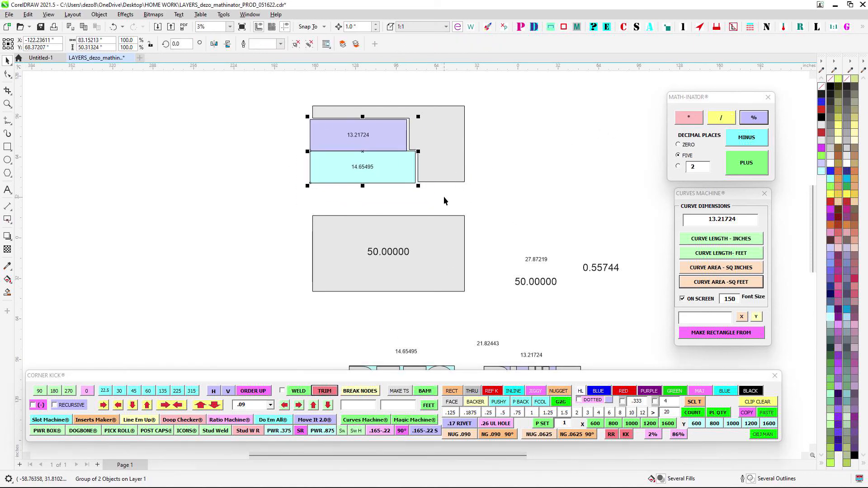
- Label the trimmed gray panel with its area in square feet using Curves Machine and move the label onto its remaining wide part
click(720, 288)
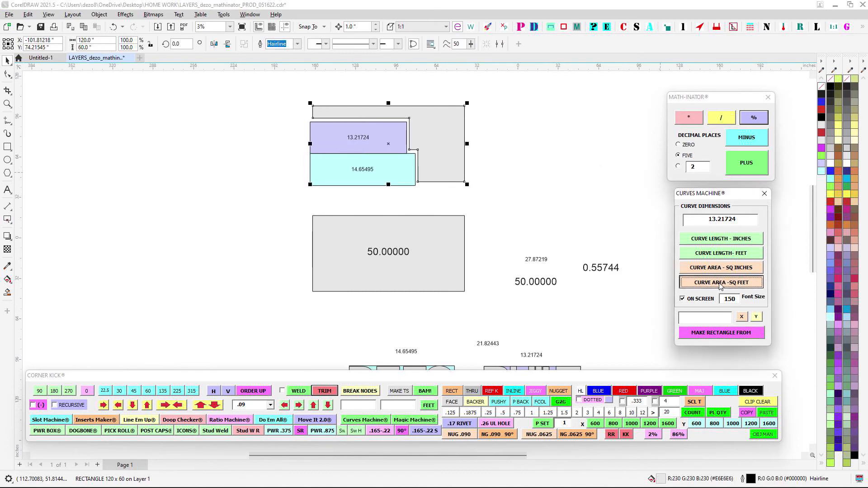
scroll(381, 130, up, 1)
drag(393, 156, 468, 140)
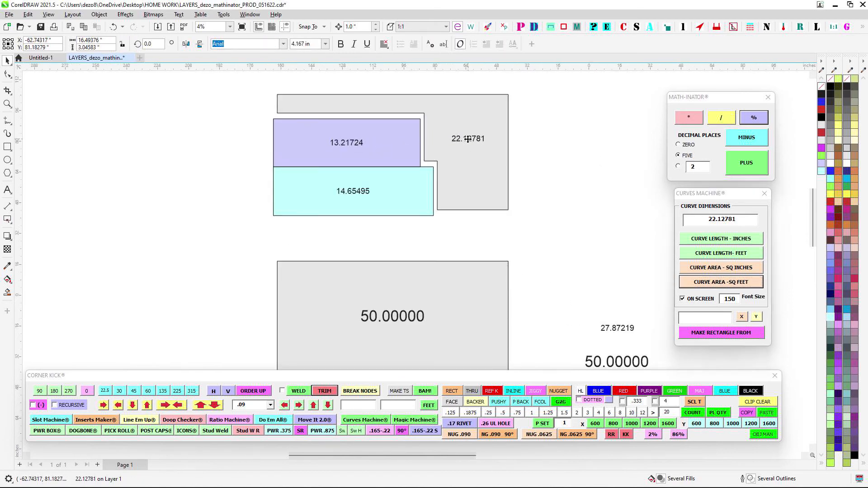
- Calculate the trimmed panel's area as a percentage of 50.00000 with Math-Inator and place the result above the first ratio
scroll(615, 147, down, 1)
drag(614, 149, 450, 115)
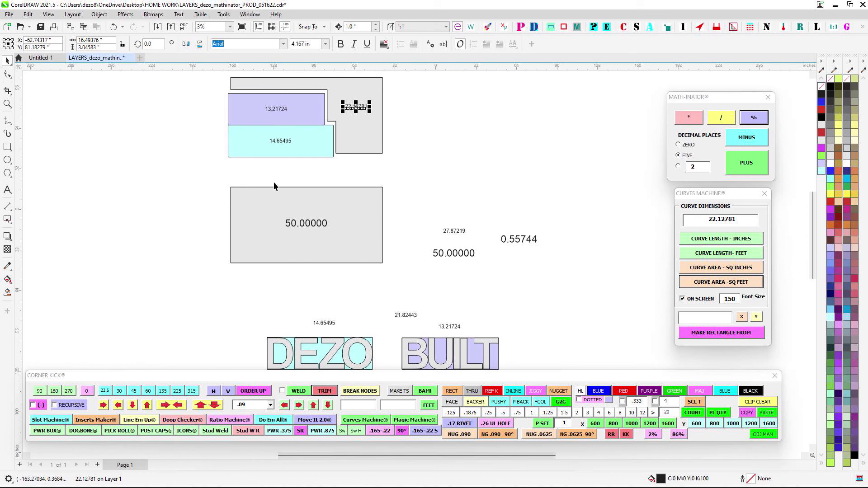
shift+click(312, 223)
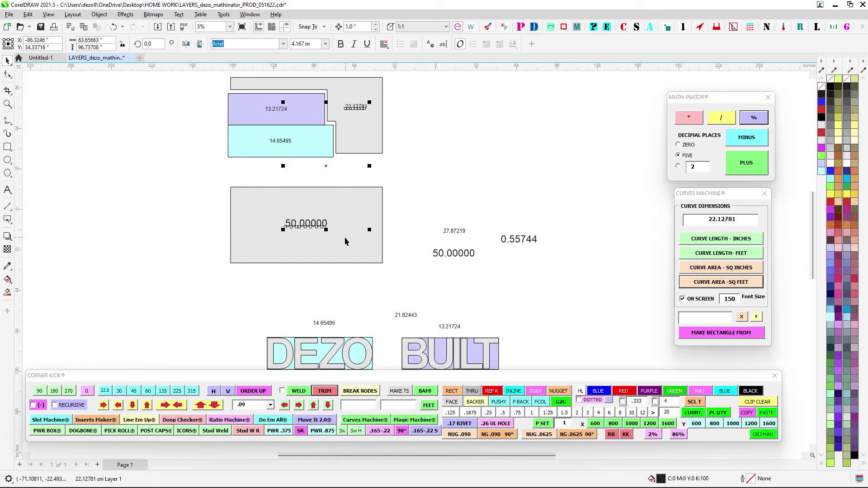
click(746, 121)
scroll(425, 239, up, 1)
drag(433, 264, 552, 221)
- Add the two ratios with Math-Inator's PLUS command, keeping the sum above them
drag(517, 189, 579, 251)
click(760, 164)
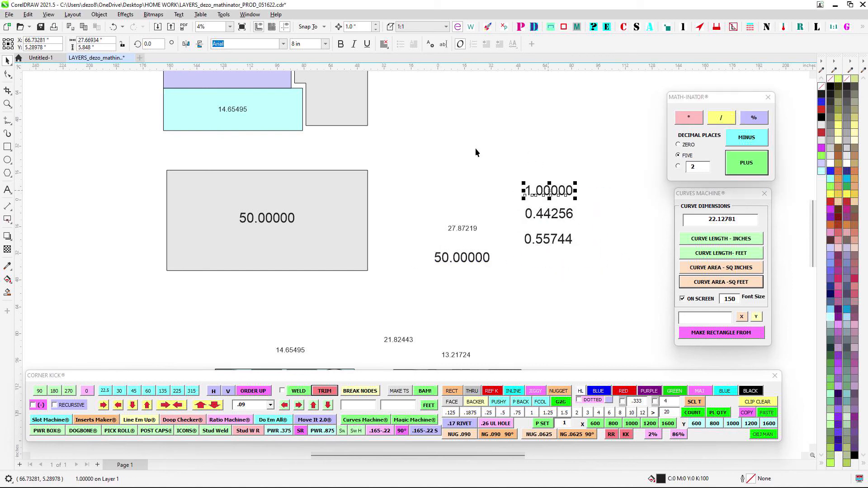
scroll(621, 208, down, 1)
click(430, 160)
- Review the trimmed panel, the calculated ratios and the labeled DEZO BUILT rectangles
drag(427, 162, 449, 190)
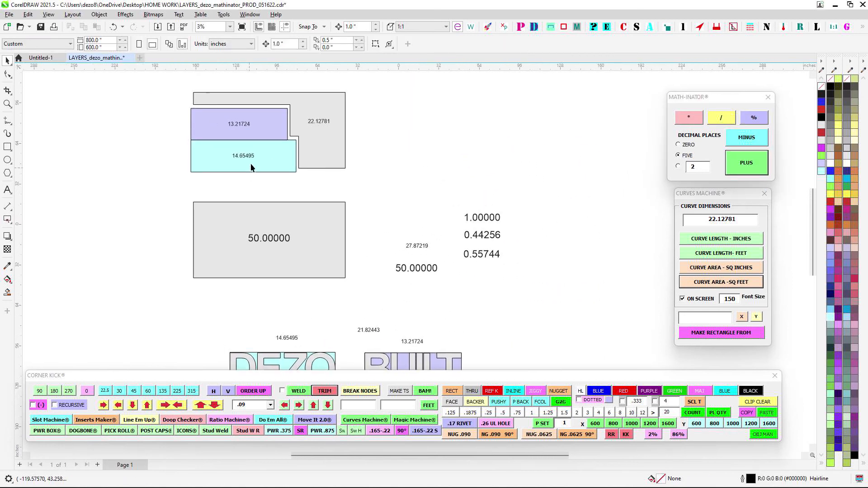
drag(388, 204, 404, 164)
drag(375, 252, 422, 223)
scroll(422, 223, up, 1)
scroll(437, 250, down, 3)
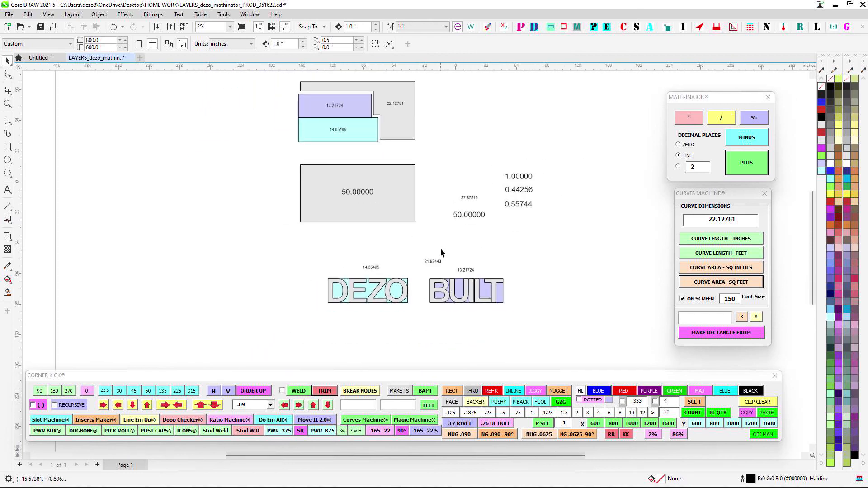
scroll(449, 282, up, 1)
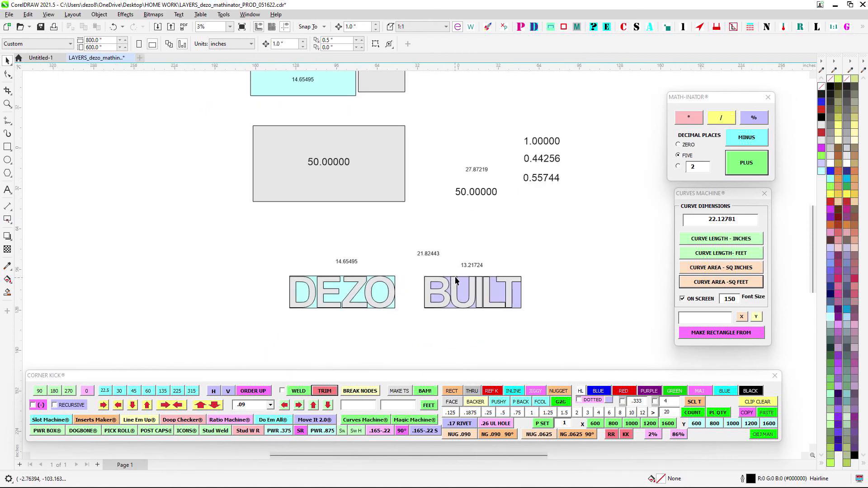
drag(455, 276, 384, 291)
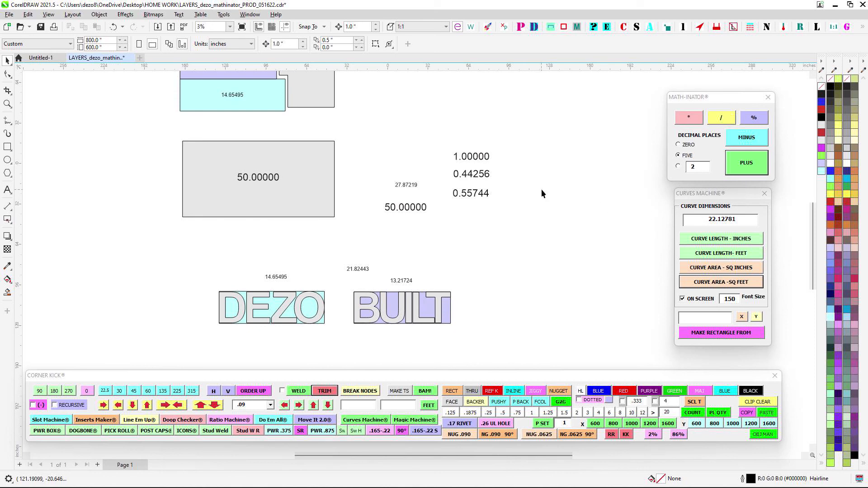
- Examine the trimmed panel with its two nested rectangles alongside the 50-square-foot panel, the ratios and the DEZO BUILT lettering
mouse_move(717, 194)
mouse_down()
mouse_move(551, 136)
mouse_move(729, 217)
mouse_move(721, 201)
mouse_up()
drag(532, 198, 573, 217)
drag(442, 173, 490, 200)
scroll(490, 200, down, 2)
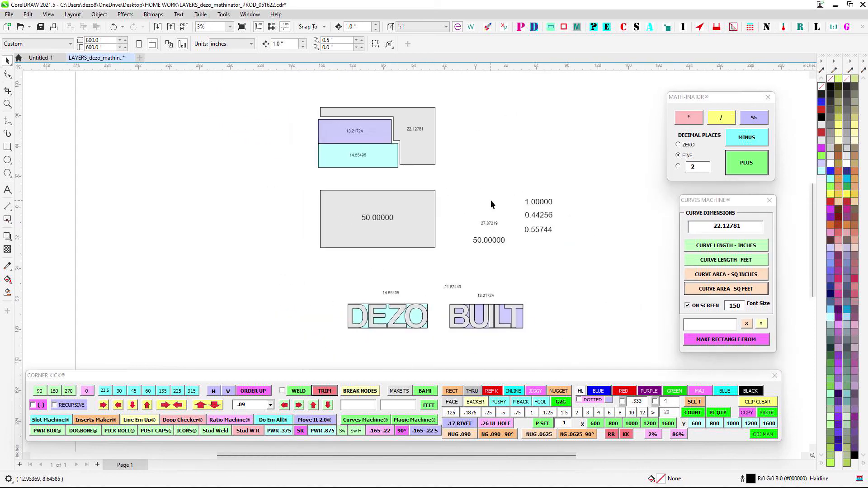
drag(395, 158, 360, 145)
scroll(360, 145, up, 3)
drag(426, 167, 438, 198)
scroll(438, 198, down, 1)
scroll(272, 130, down, 1)
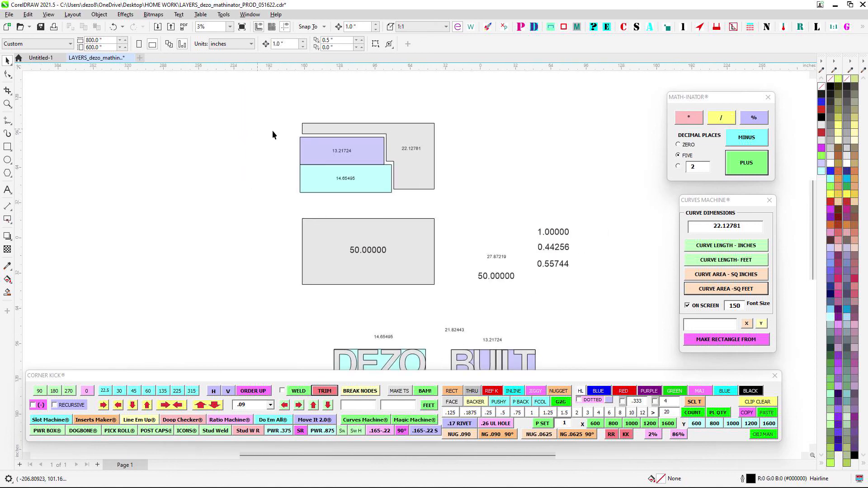
drag(233, 82, 532, 334)
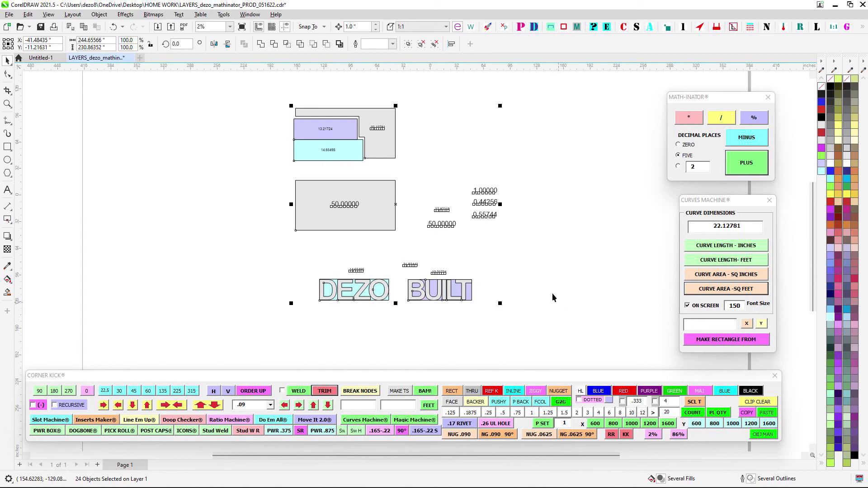
click(452, 146)
scroll(382, 125, up, 3)
drag(416, 170, 422, 171)
scroll(424, 168, up, 1)
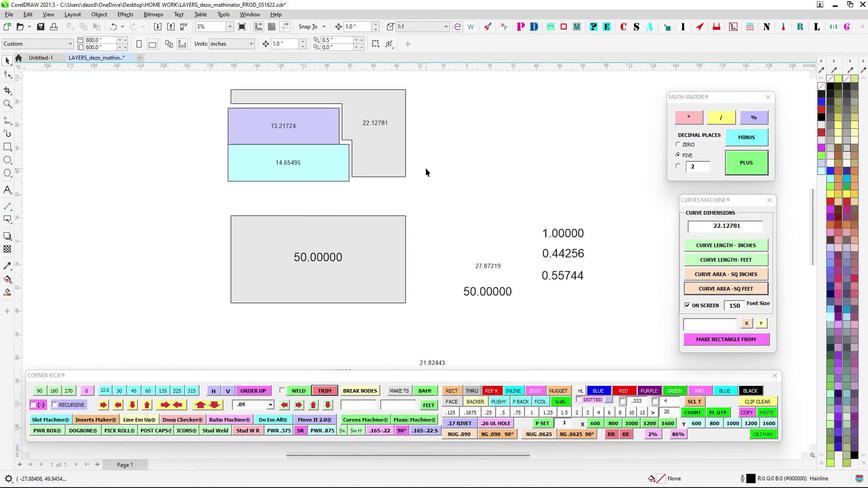
scroll(426, 169, down, 4)
scroll(428, 171, up, 1)
scroll(436, 172, down, 2)
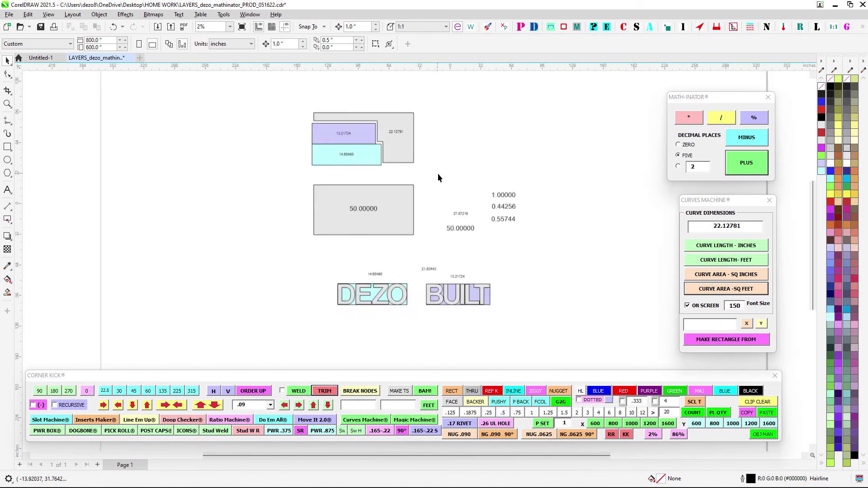
scroll(447, 203, up, 2)
scroll(547, 238, down, 1)
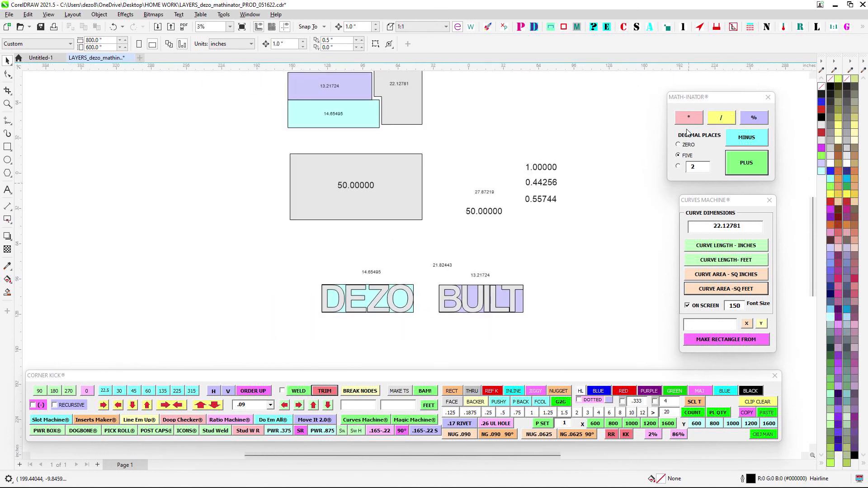
- Open the How Far Is It? macro to view its distance and on-screen options, and close it without measuring
mouse_move(710, 101)
mouse_down()
mouse_move(543, 159)
mouse_move(698, 94)
mouse_up()
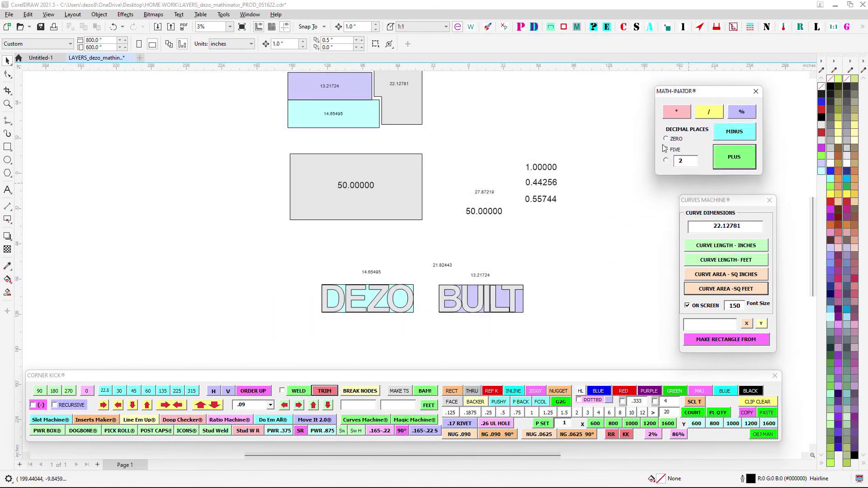
drag(563, 240, 551, 240)
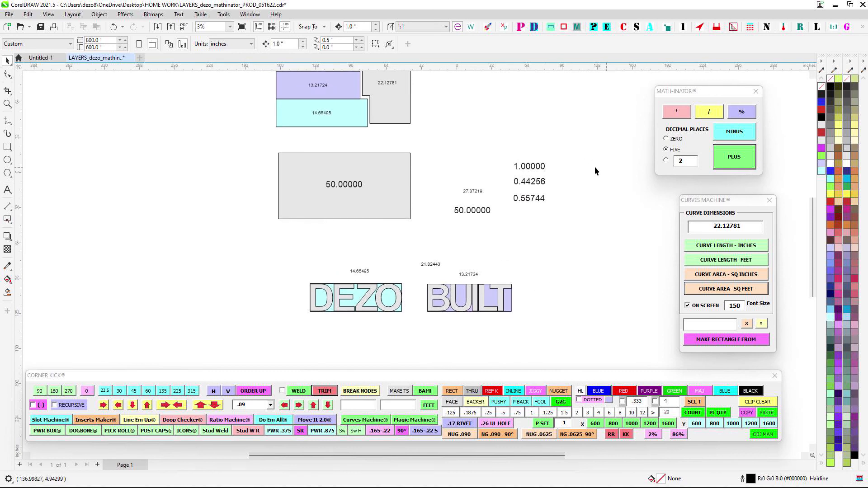
click(606, 27)
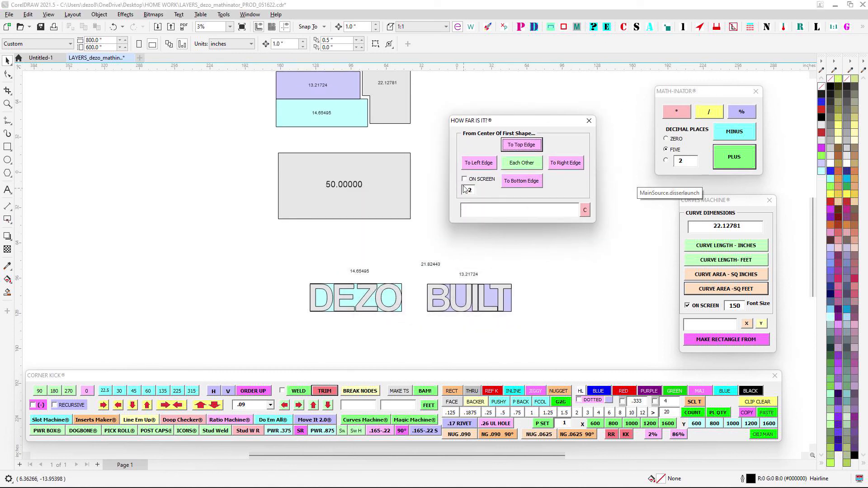
click(466, 179)
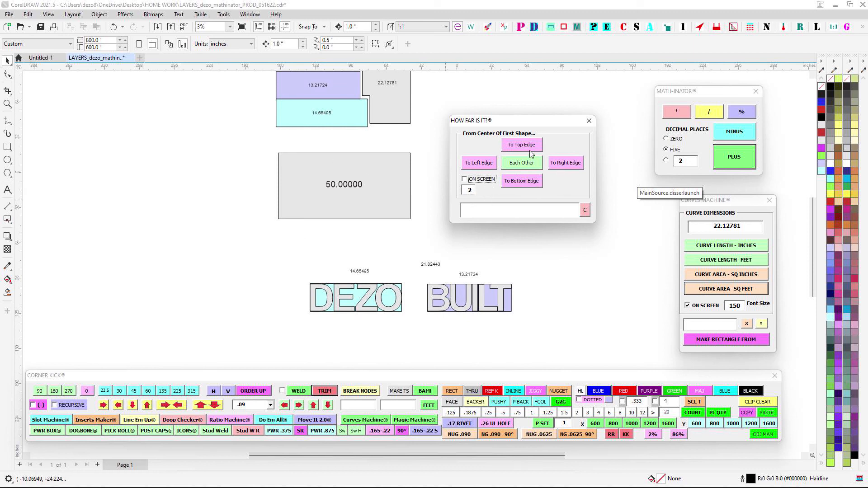
click(588, 120)
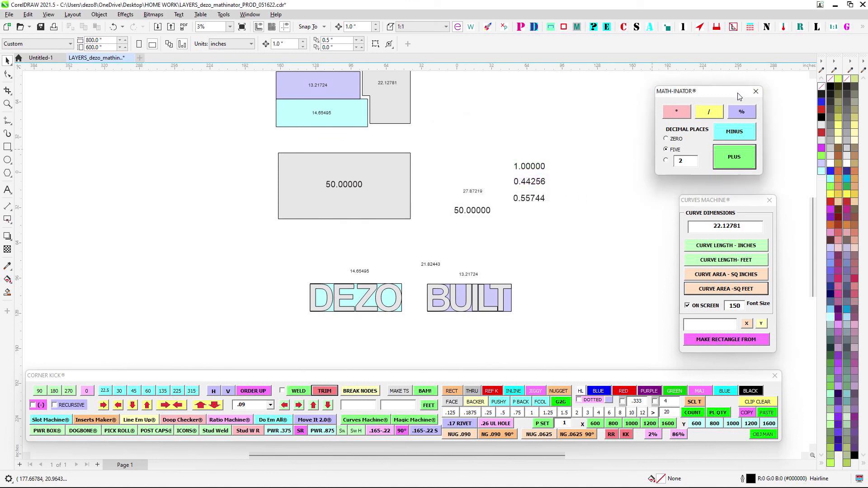
- Inspect the area label on the trimmed panel and compare it with the ratio figures beside the full panel
drag(742, 91, 751, 108)
scroll(588, 128, down, 1)
drag(561, 137, 528, 205)
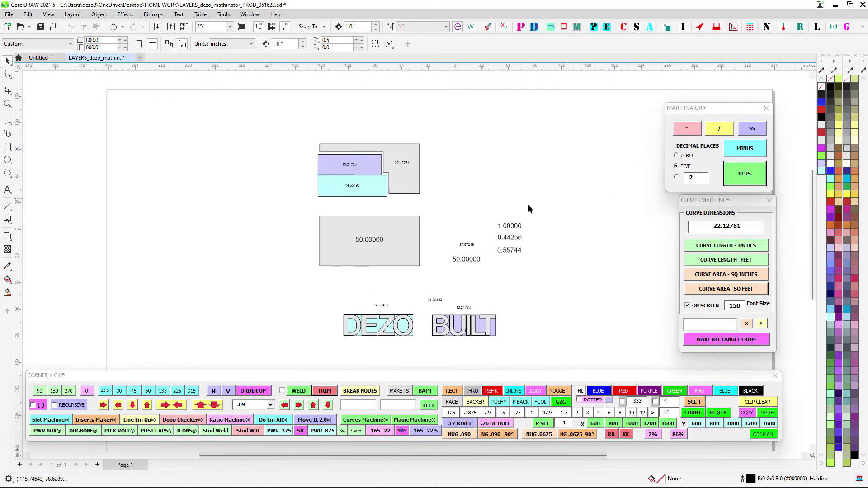
scroll(430, 167, up, 3)
drag(430, 164, 514, 189)
scroll(497, 247, down, 1)
drag(471, 261, 388, 141)
drag(407, 201, 456, 145)
drag(544, 239, 474, 237)
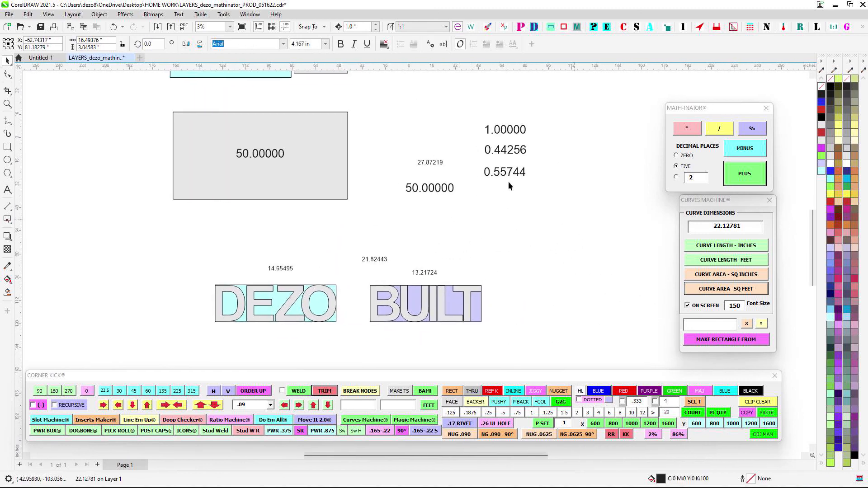
click(445, 209)
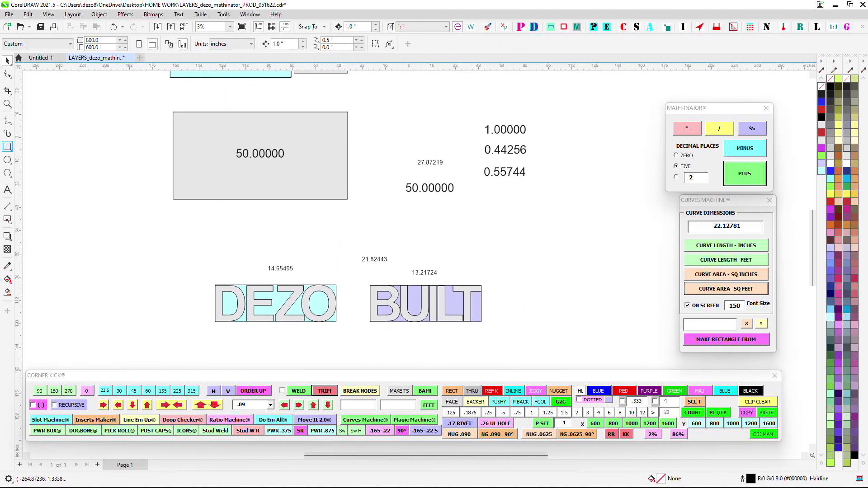
- Draw a paragraph text frame about 45 by 13 inches below the ratios, fill it with dsfvcasdfdawsf, and delete it
click(7, 190)
drag(488, 231, 560, 255)
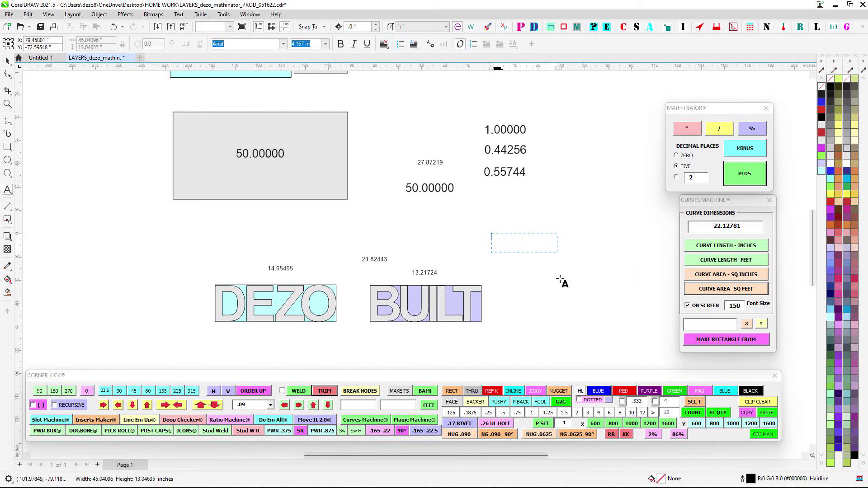
text(dsfvcasdfdawsf)
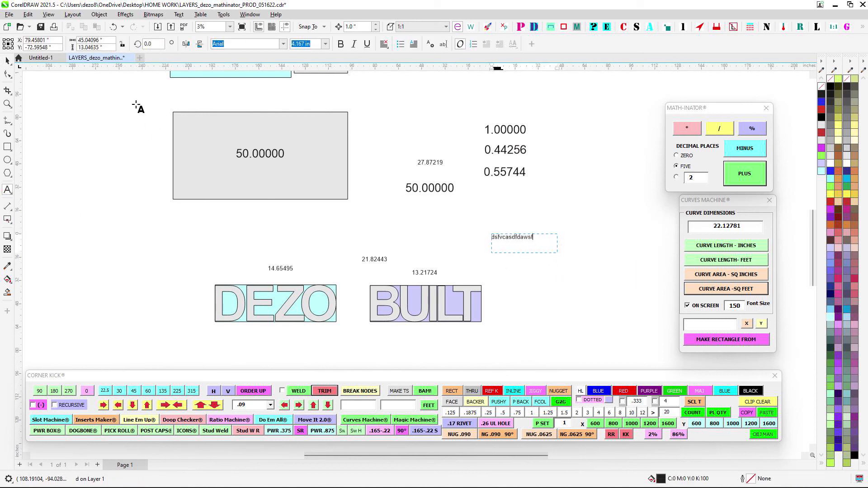
click(13, 59)
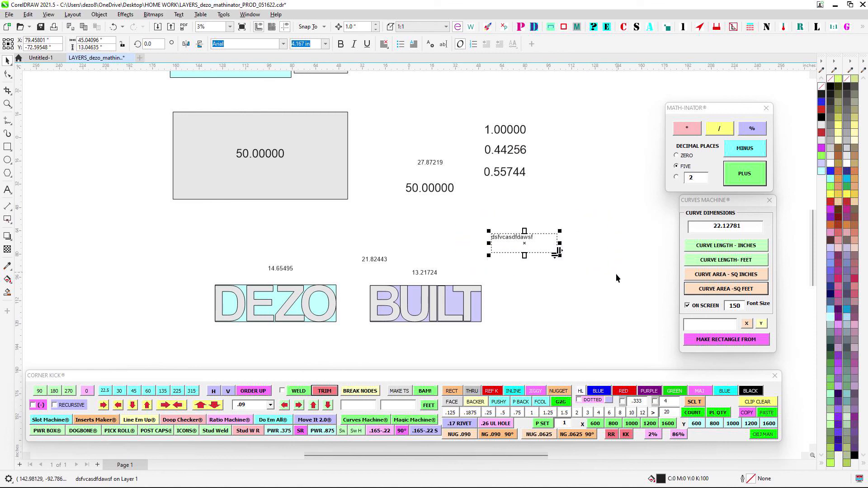
key(Delete)
scroll(559, 194, down, 1)
drag(483, 114, 478, 156)
scroll(478, 152, down, 2)
scroll(368, 105, up, 1)
mouse_move(516, 122)
mouse_down()
mouse_move(511, 116)
mouse_move(546, 93)
mouse_up()
scroll(546, 93, up, 1)
scroll(560, 171, down, 2)
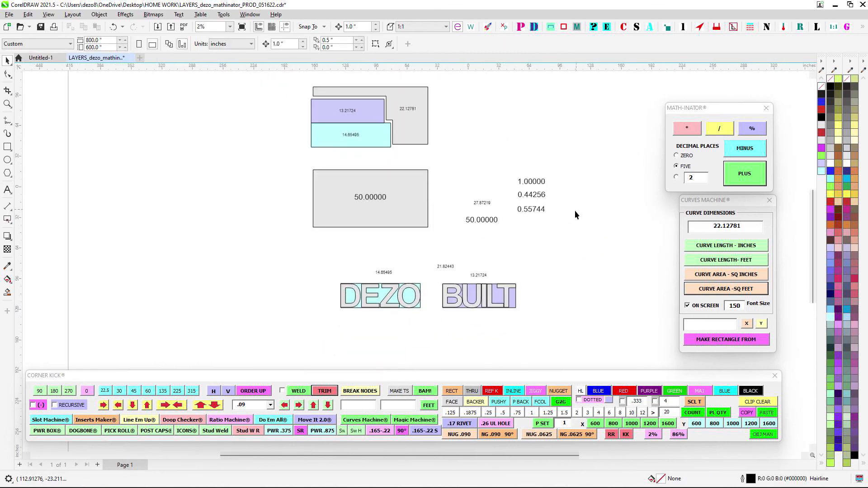
scroll(524, 188, down, 1)
mouse_move(574, 210)
mouse_down()
mouse_move(522, 184)
mouse_move(526, 205)
mouse_up()
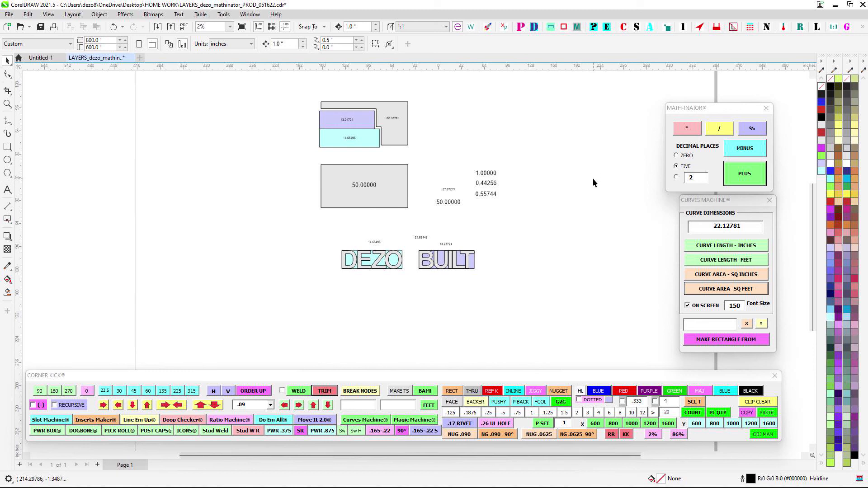
- Close the Math-Inator and Curves Machine macro windows
click(765, 109)
drag(773, 205, 704, 153)
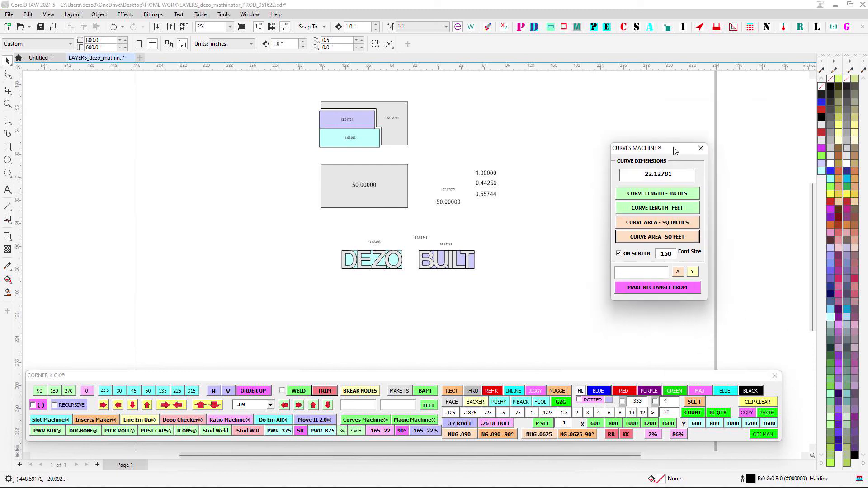
click(704, 149)
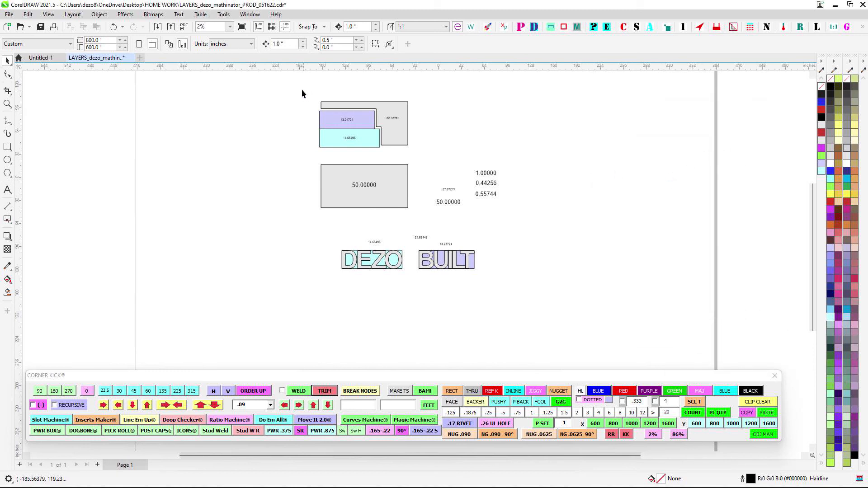
- Select all the panels, rectangles, number labels and DEZO BUILT lettering on the page
drag(290, 90, 593, 297)
click(595, 298)
scroll(465, 206, up, 3)
scroll(479, 206, down, 3)
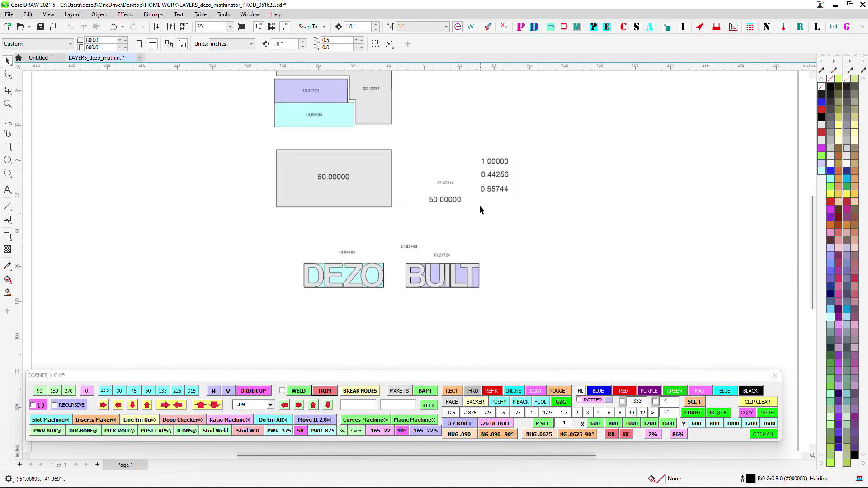
drag(465, 151, 470, 157)
drag(266, 106, 578, 313)
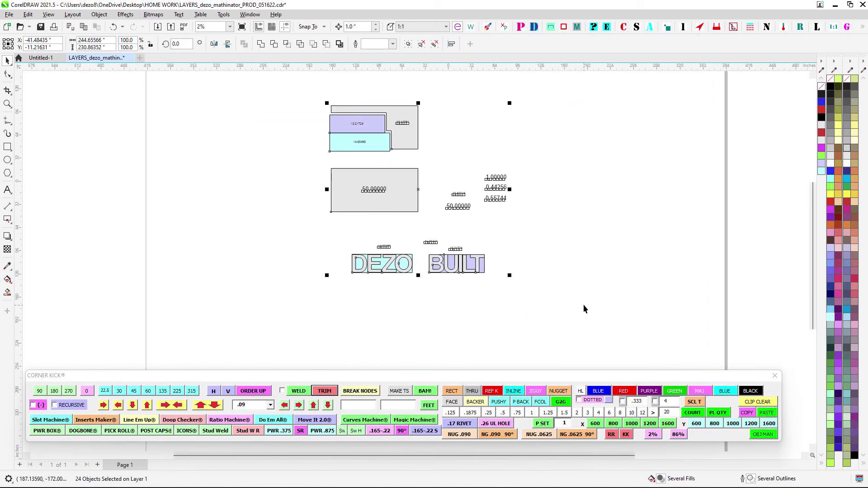